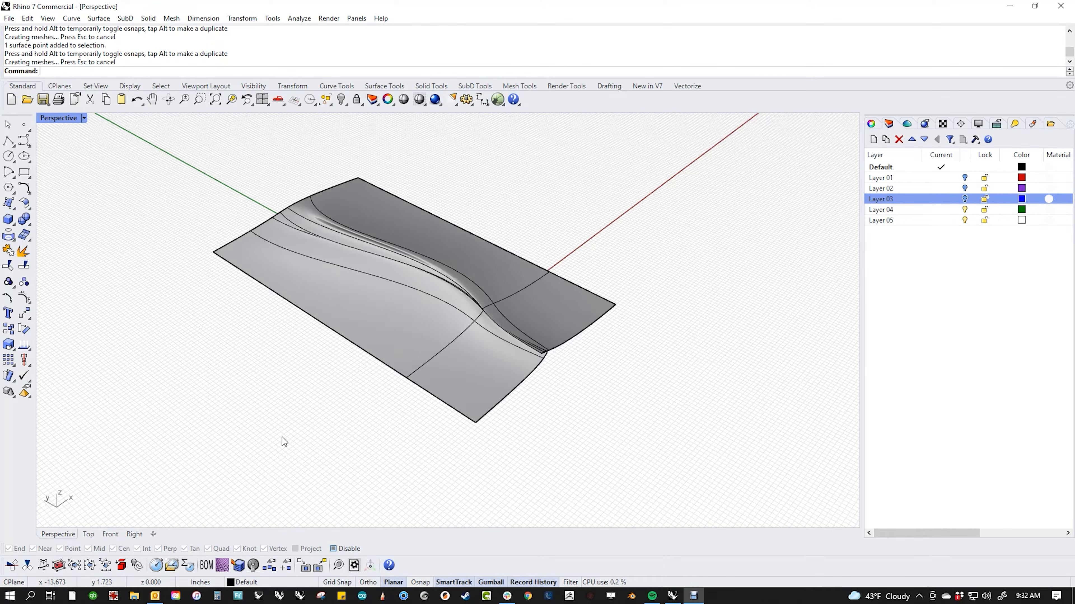
Step: Launch Move UVN from the surface point-editing flyout in the left toolbar
{"action": "left_click", "coordinate": [29, 305]}
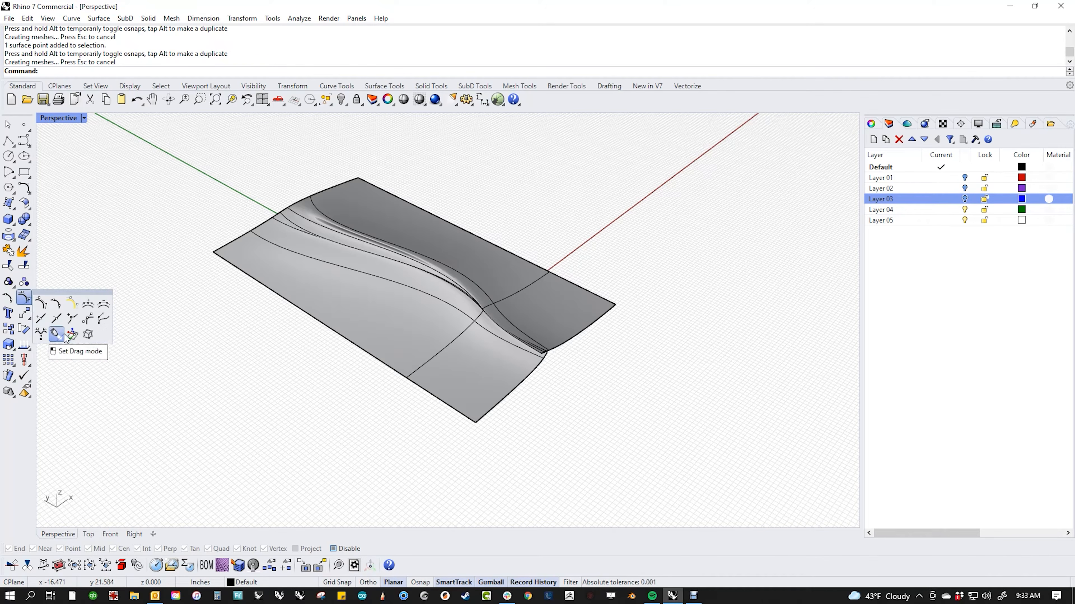
{"action": "left_click", "coordinate": [73, 334]}
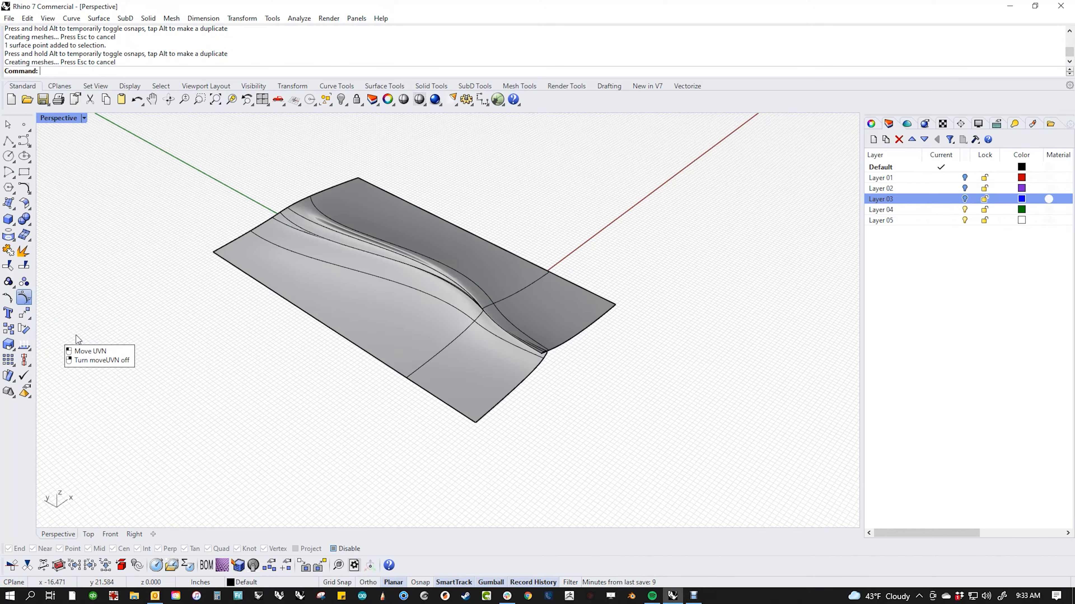
Step: Park the Move UVN panel over the Layers panel and pan the surface back to centre
{"action": "left_click_drag", "start_coordinate": [210, 231], "coordinate": [806, 169]}
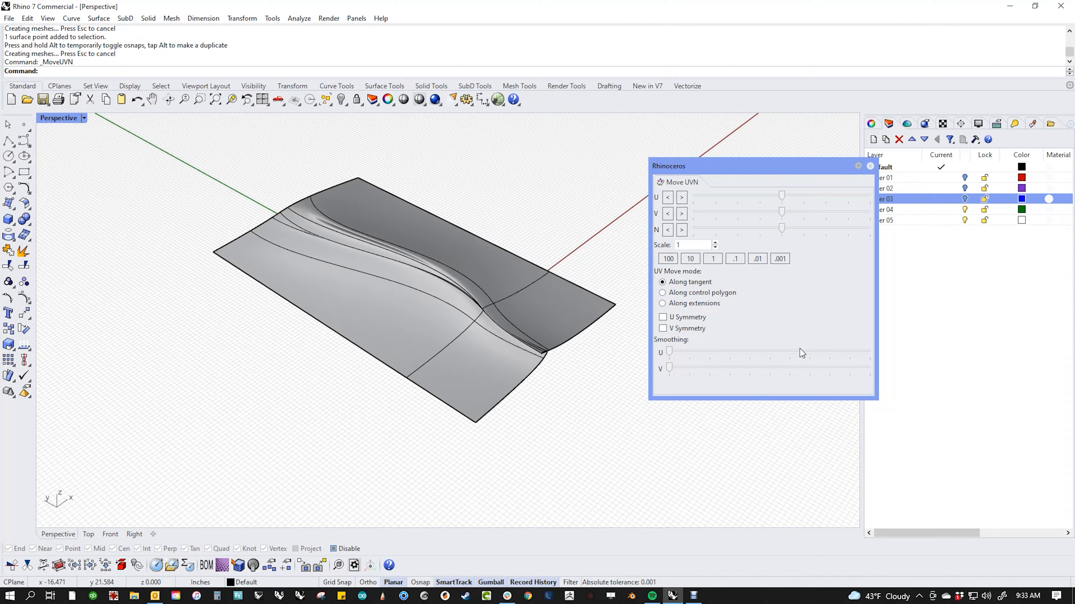
{"action": "right_click_drag", "start_coordinate": [577, 413], "coordinate": [540, 446], "text": "shift"}
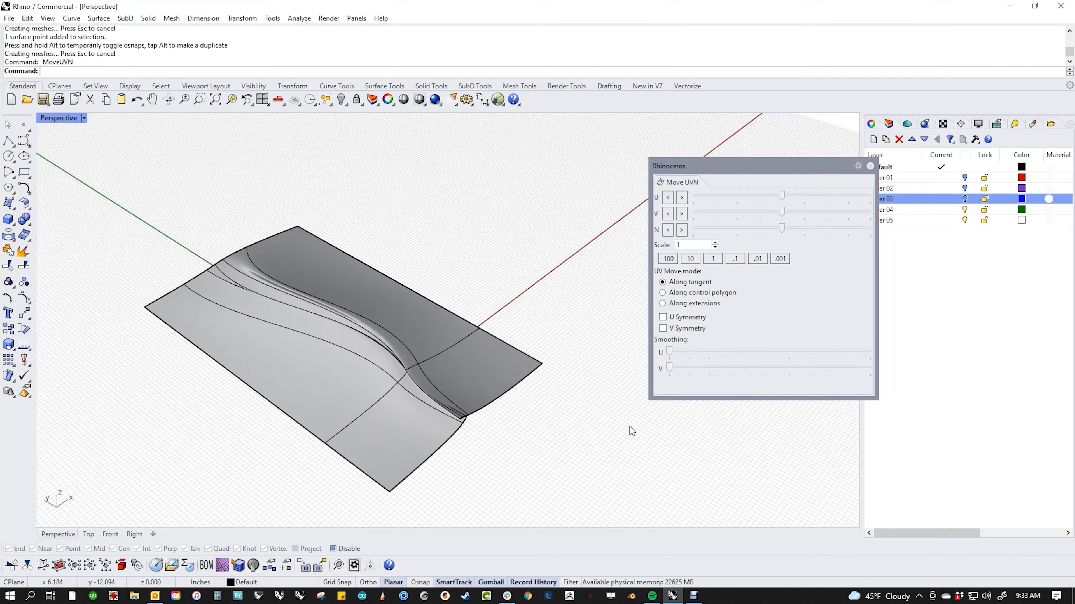
Step: Orbit and zoom in on the fold, then switch the Perspective view to Wireframe
{"action": "right_click_drag", "start_coordinate": [601, 419], "coordinate": [589, 391]}
{"action": "left_click", "coordinate": [410, 343]}
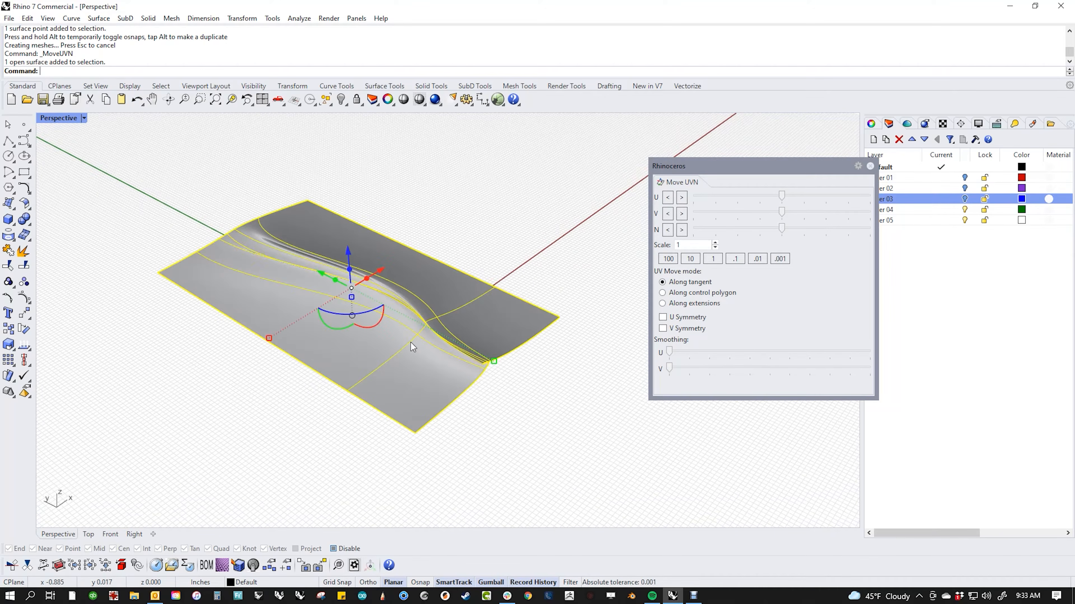
{"action": "left_click", "coordinate": [507, 399]}
{"action": "right_click_drag", "start_coordinate": [508, 400], "coordinate": [436, 383]}
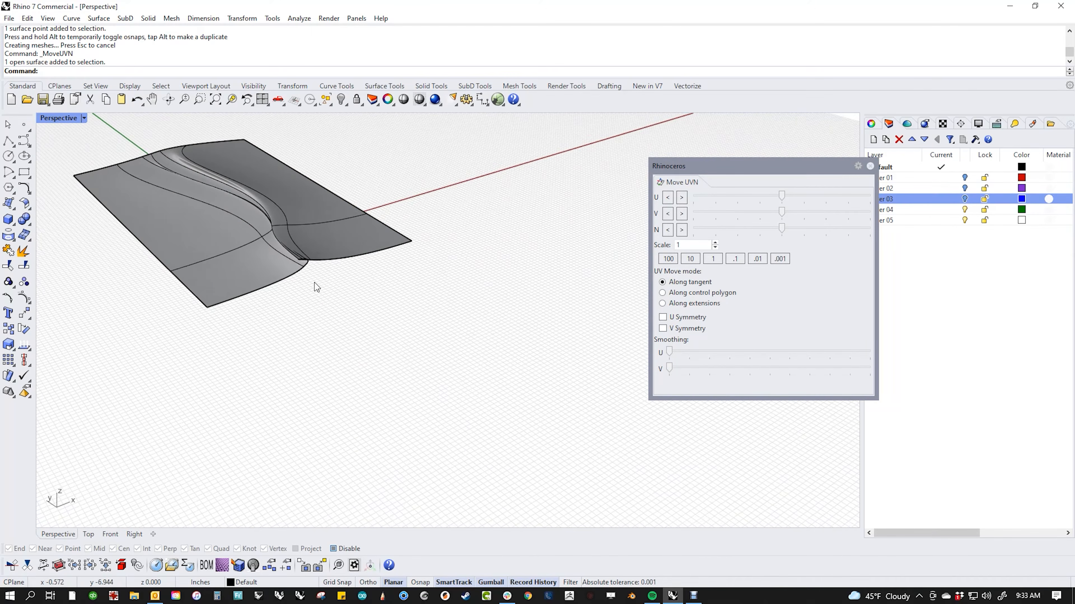
{"action": "scroll", "coordinate": [298, 266], "scroll_direction": "up", "scroll_amount": 10}
{"action": "scroll", "coordinate": [369, 292], "scroll_direction": "down", "scroll_amount": 3}
{"action": "scroll", "coordinate": [369, 293], "scroll_direction": "down", "scroll_amount": 6}
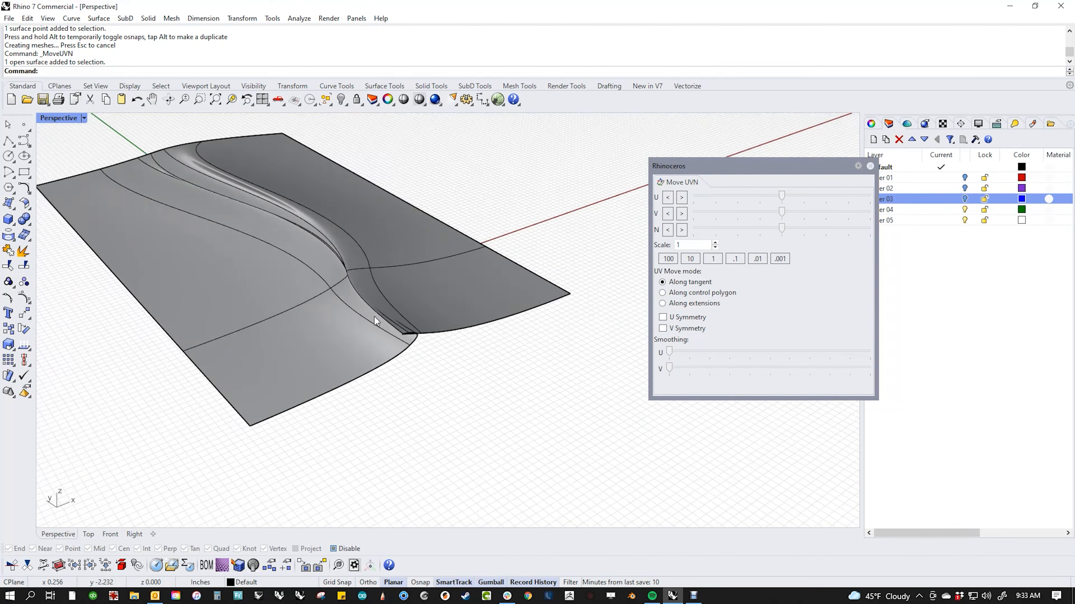
{"action": "middle_click", "coordinate": [309, 284]}
{"action": "left_click", "coordinate": [310, 288]}
Step: Return to Shaded display, re-examine the fold, and select the ribbed surface
{"action": "scroll", "coordinate": [400, 338], "scroll_direction": "up", "scroll_amount": 3}
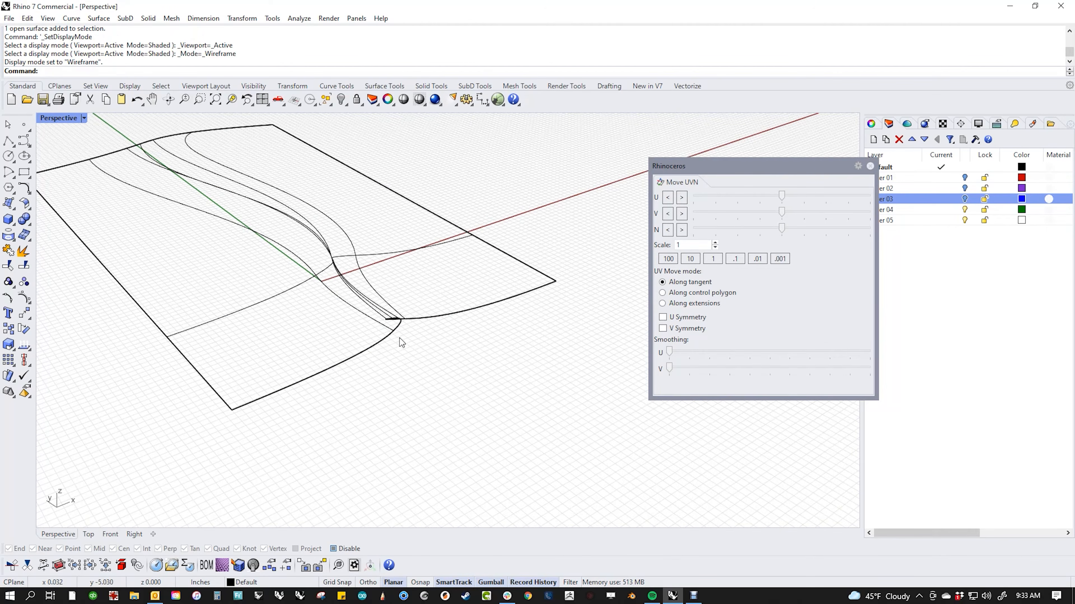
{"action": "scroll", "coordinate": [405, 322], "scroll_direction": "up", "scroll_amount": 5}
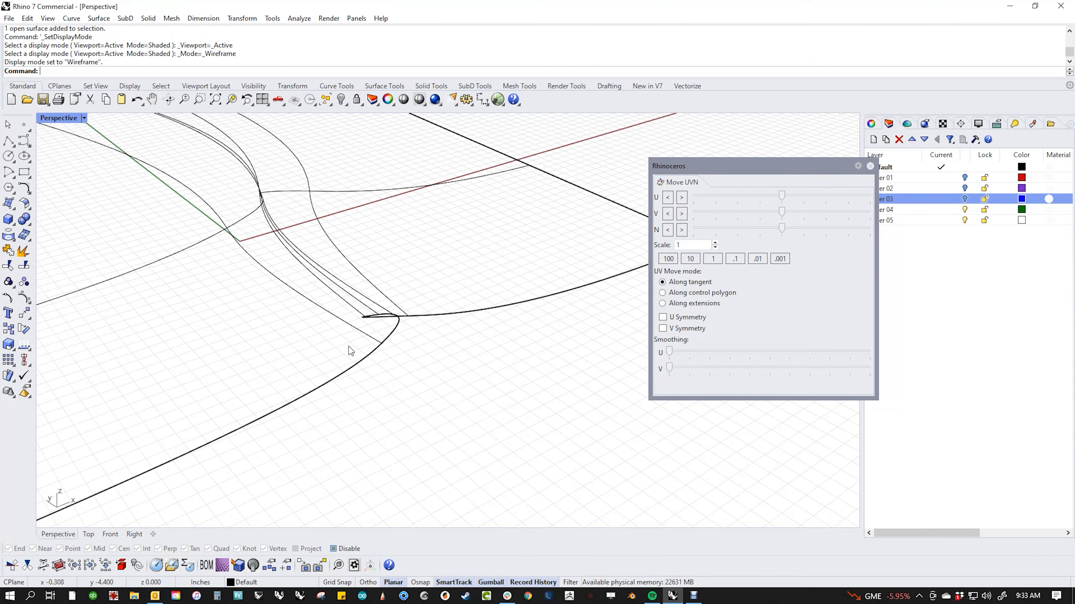
{"action": "scroll", "coordinate": [293, 297], "scroll_direction": "down", "scroll_amount": 6}
{"action": "scroll", "coordinate": [365, 334], "scroll_direction": "up", "scroll_amount": 3}
{"action": "middle_click", "coordinate": [237, 248]}
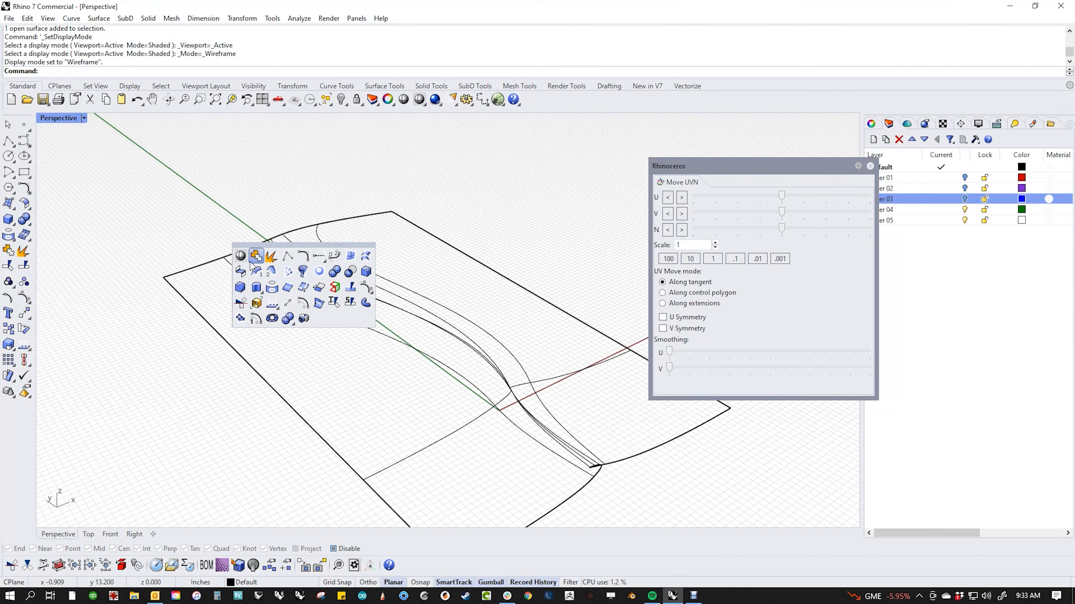
{"action": "left_click", "coordinate": [242, 259]}
{"action": "mouse_move", "coordinate": [416, 351]}
{"action": "right_mouse_down"}
{"action": "mouse_move", "coordinate": [377, 331]}
{"action": "mouse_move", "coordinate": [486, 279]}
{"action": "right_mouse_up"}
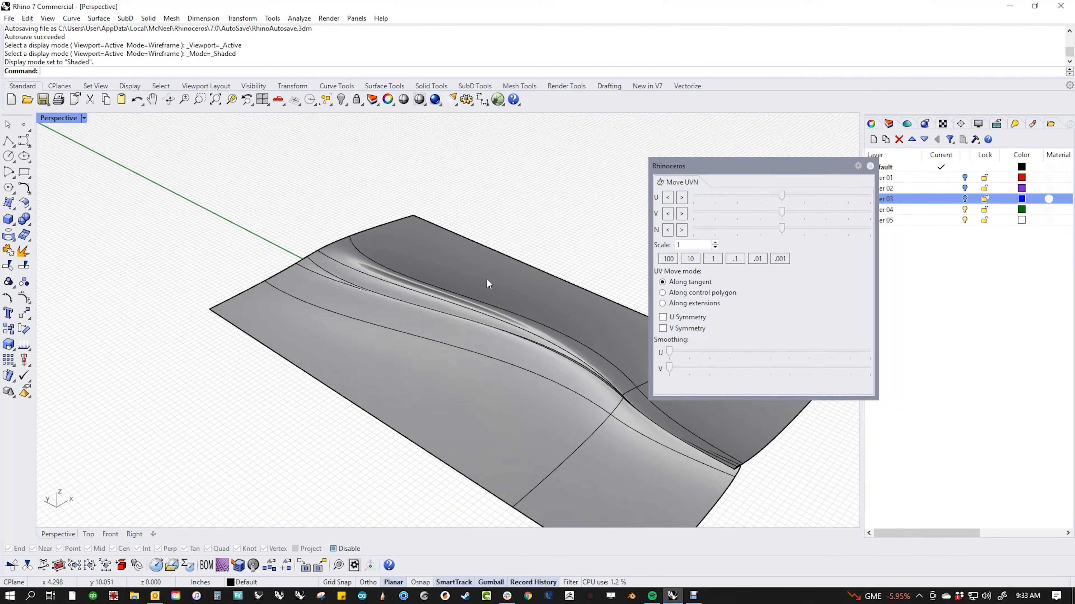
{"action": "scroll", "coordinate": [486, 278], "scroll_direction": "up", "scroll_amount": 6}
{"action": "scroll", "coordinate": [167, 265], "scroll_direction": "down", "scroll_amount": 6}
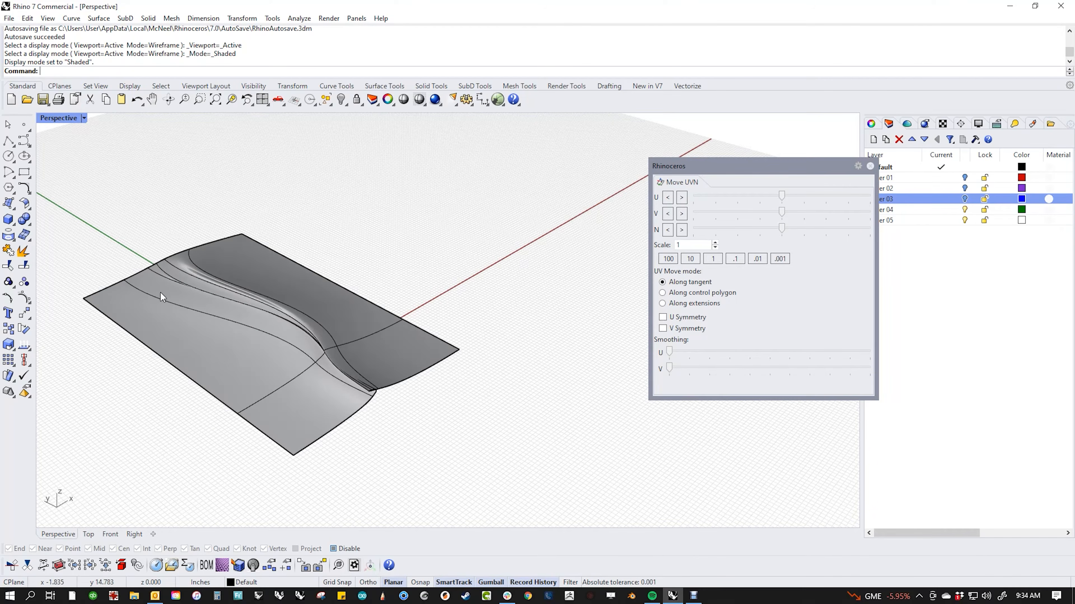
{"action": "scroll", "coordinate": [184, 278], "scroll_direction": "up", "scroll_amount": 5}
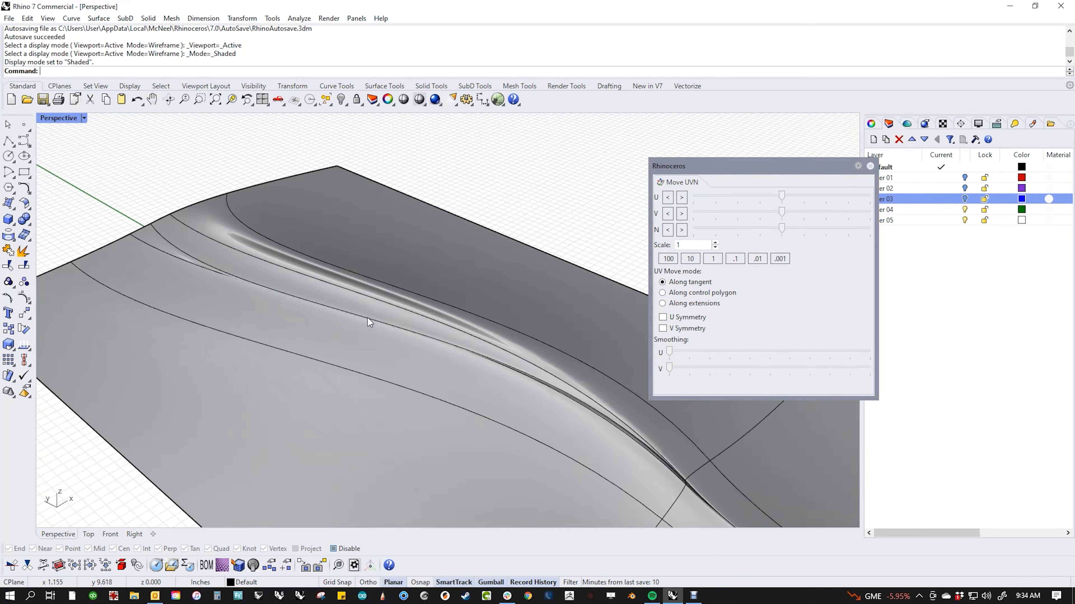
{"action": "scroll", "coordinate": [343, 313], "scroll_direction": "up", "scroll_amount": 3}
{"action": "scroll", "coordinate": [345, 317], "scroll_direction": "down", "scroll_amount": 5}
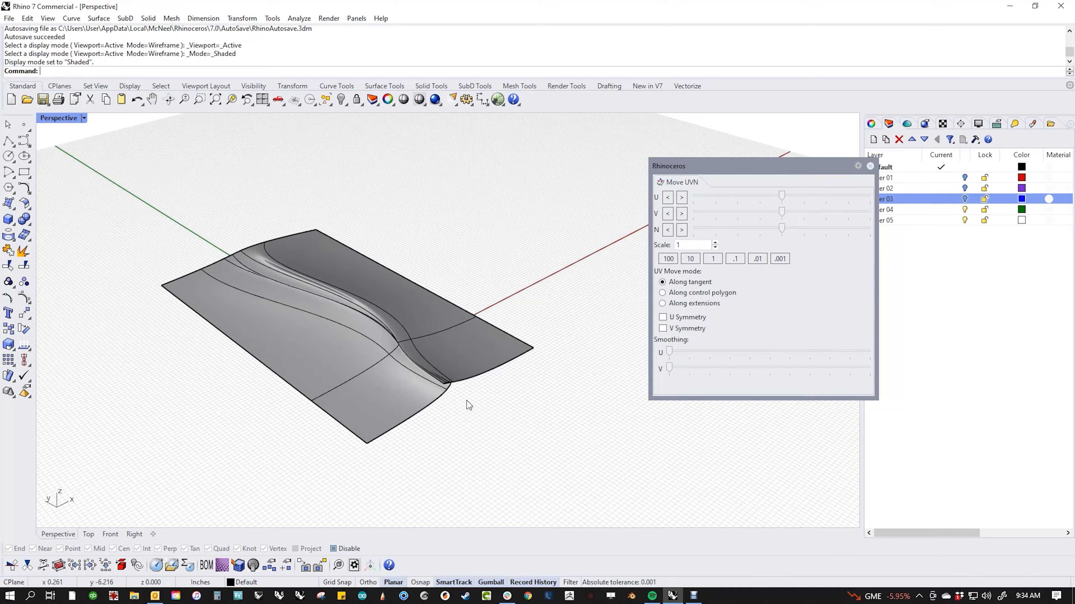
{"action": "scroll", "coordinate": [452, 388], "scroll_direction": "up", "scroll_amount": 5}
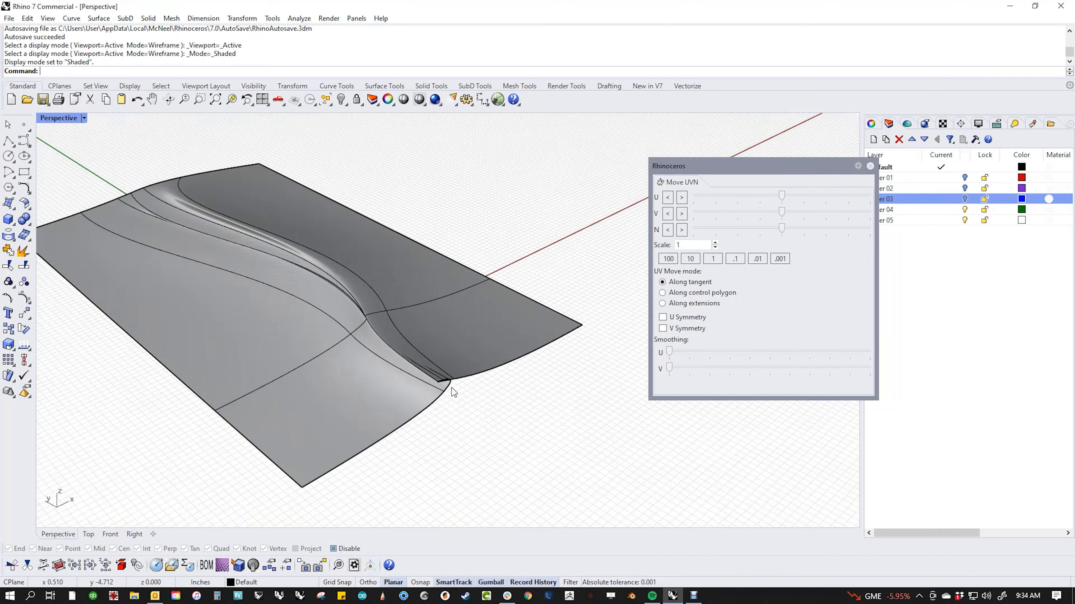
{"action": "left_click", "coordinate": [442, 350]}
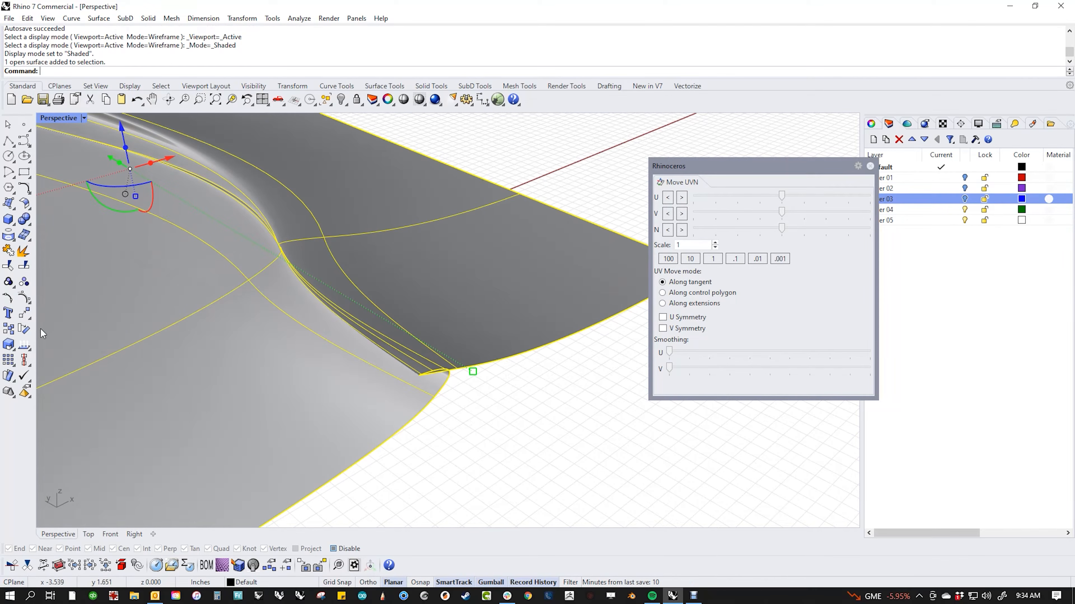
Step: Run Dir on the selected surface and zoom out to see its U, V and normal arrows
{"action": "left_click", "coordinate": [24, 329]}
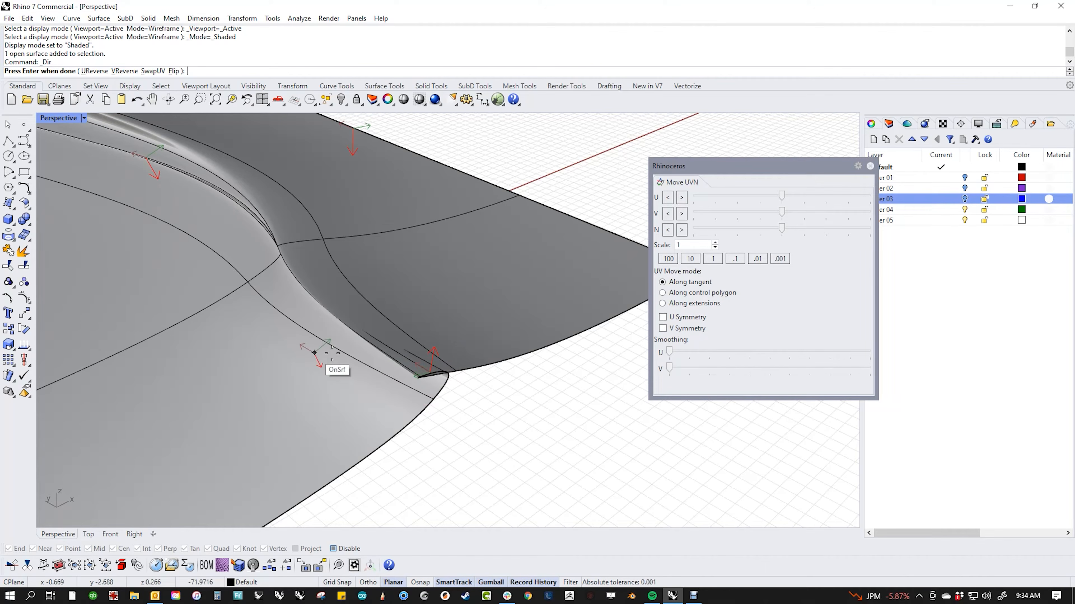
{"action": "scroll", "coordinate": [456, 377], "scroll_direction": "down", "scroll_amount": 5}
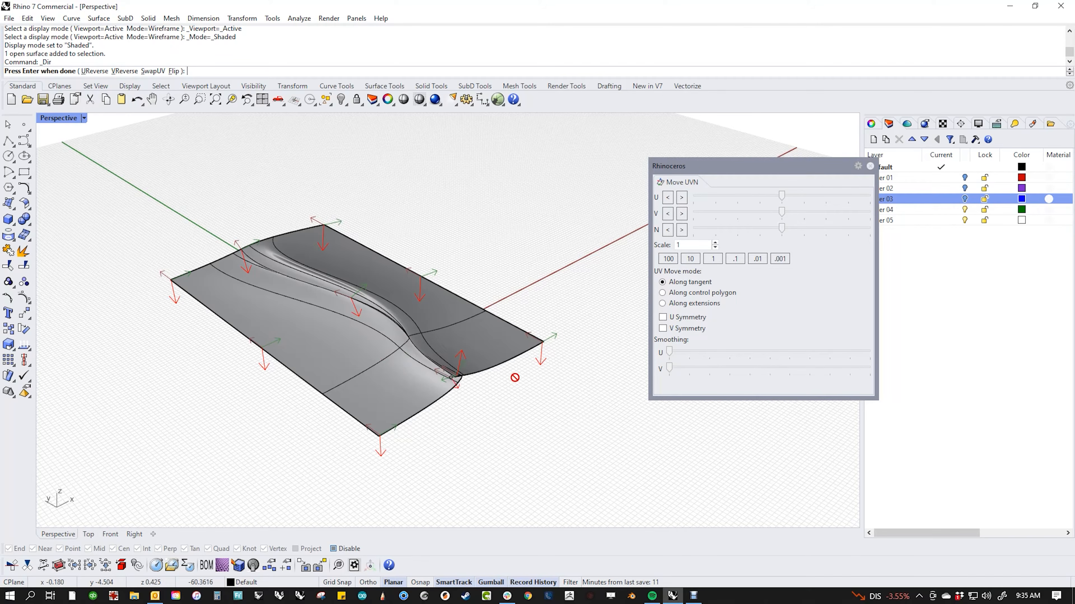
Step: Turn on control points and try selecting points at the fold tip and corners
{"action": "left_click", "coordinate": [30, 302]}
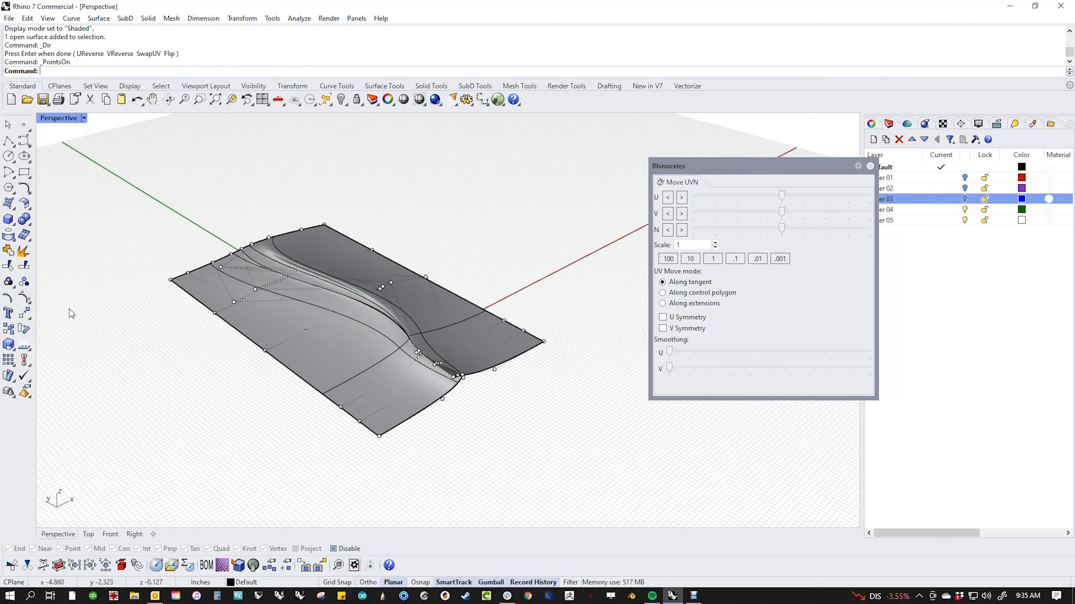
{"action": "scroll", "coordinate": [462, 379], "scroll_direction": "down", "scroll_amount": 6}
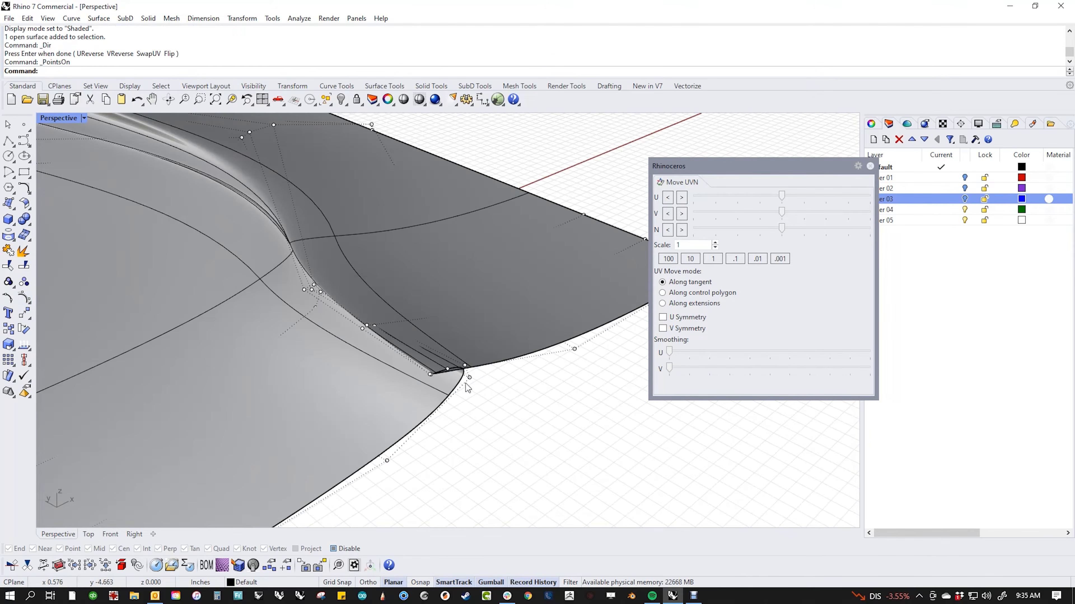
{"action": "right_click_drag", "start_coordinate": [494, 445], "coordinate": [472, 393], "text": "shift"}
{"action": "left_click_drag", "start_coordinate": [349, 447], "coordinate": [582, 291]}
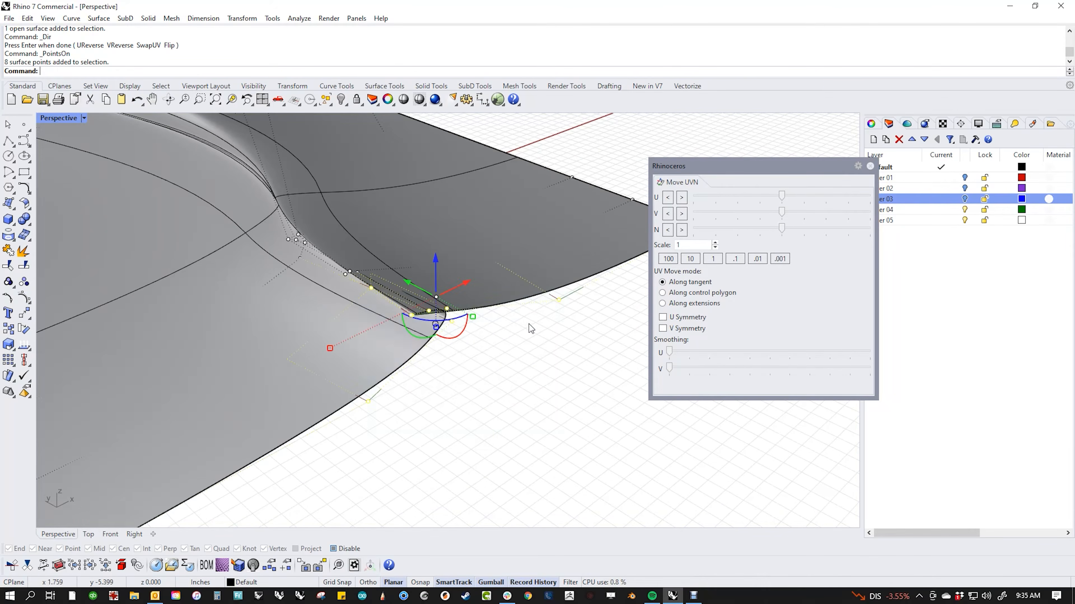
{"action": "right_click_drag", "start_coordinate": [529, 324], "coordinate": [516, 343]}
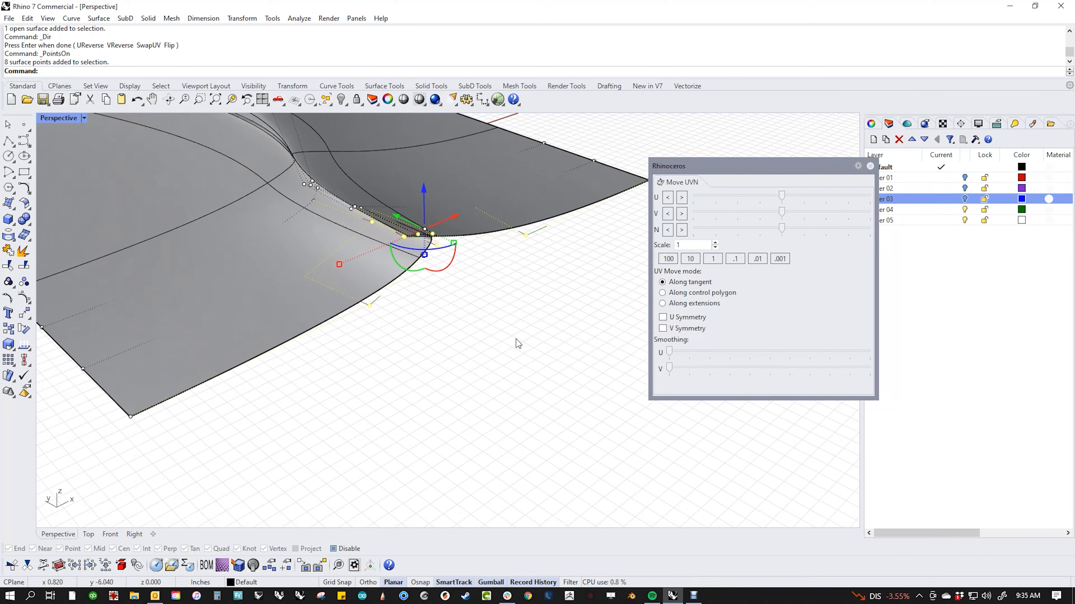
{"action": "left_click", "coordinate": [273, 425]}
{"action": "left_click_drag", "start_coordinate": [97, 410], "coordinate": [187, 443]}
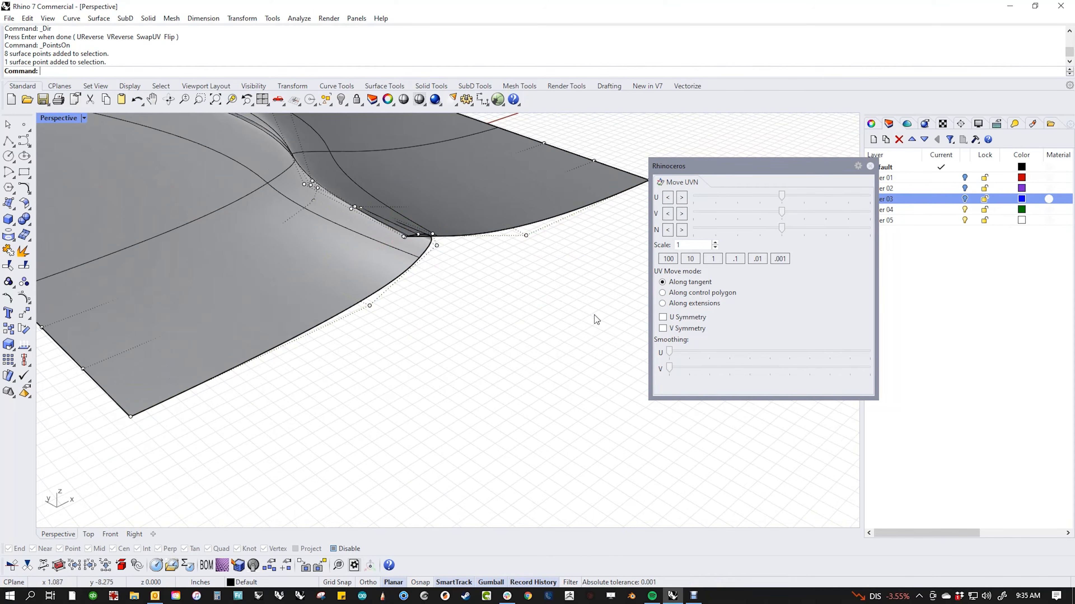
{"action": "right_click_drag", "start_coordinate": [595, 315], "coordinate": [554, 338]}
{"action": "left_click_drag", "start_coordinate": [559, 312], "coordinate": [599, 236]}
{"action": "left_click", "coordinate": [548, 362]}
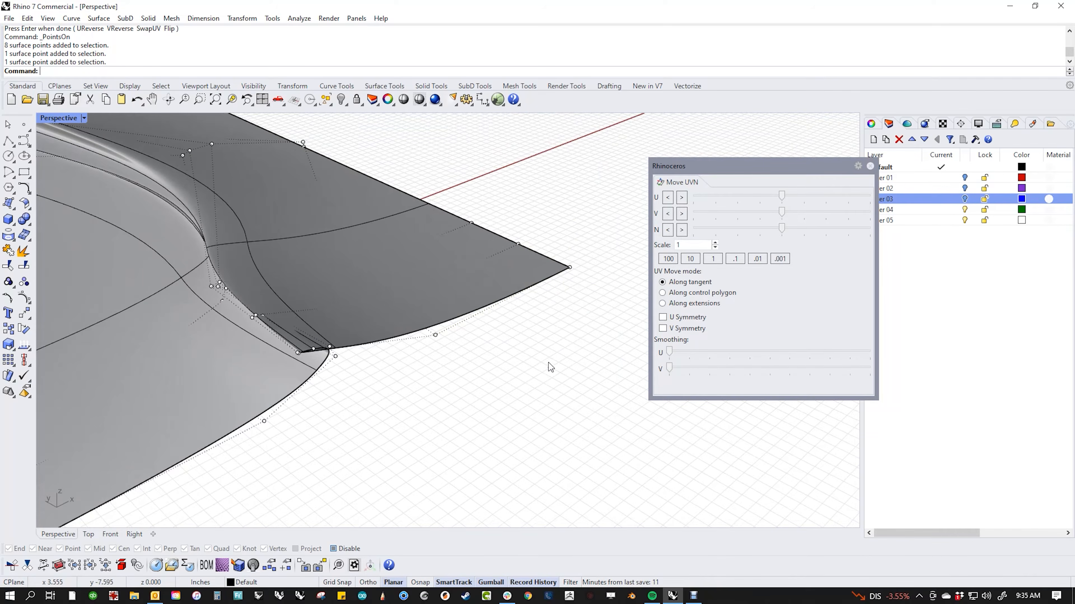
{"action": "right_click_drag", "start_coordinate": [585, 283], "coordinate": [533, 275]}
Step: Drag the top and left edges outward with the gumball, then pull the near corner point
{"action": "left_click", "coordinate": [529, 259]}
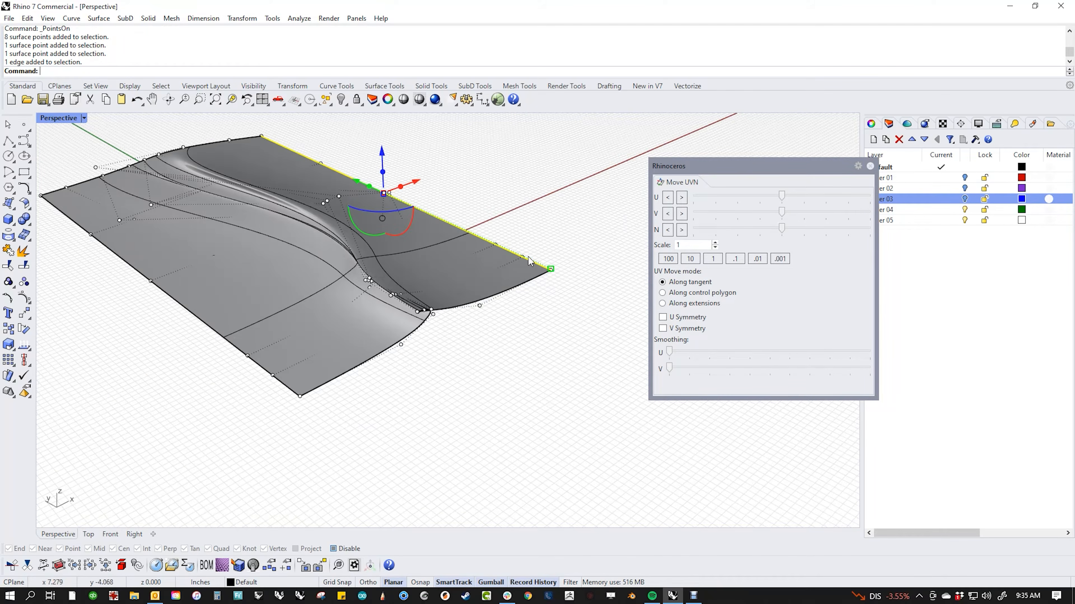
{"action": "left_click_drag", "start_coordinate": [409, 187], "coordinate": [517, 114]}
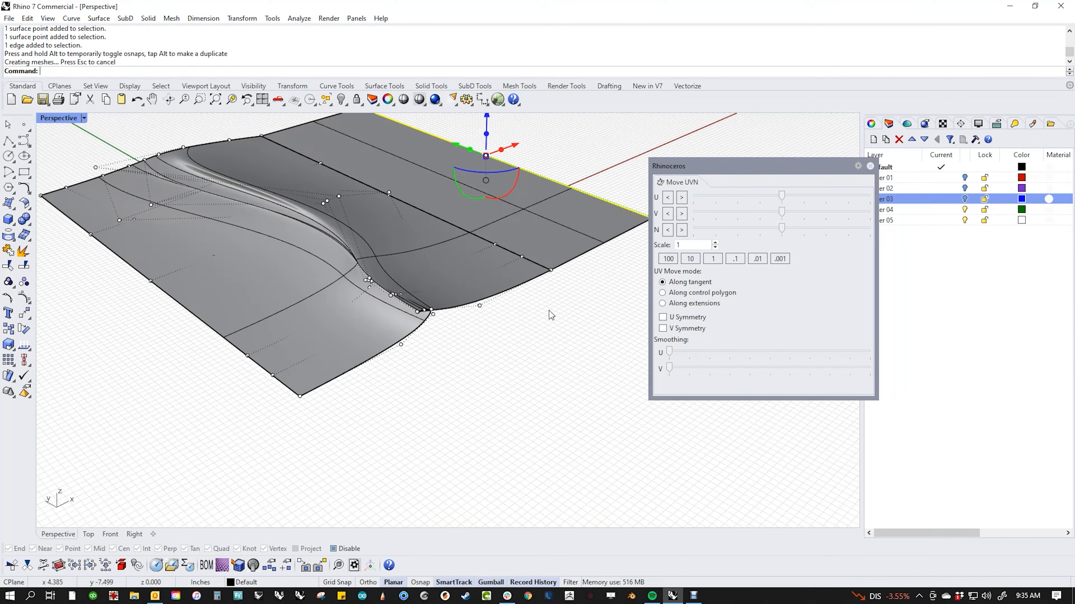
{"action": "left_click", "coordinate": [549, 310]}
{"action": "left_click", "coordinate": [278, 386]}
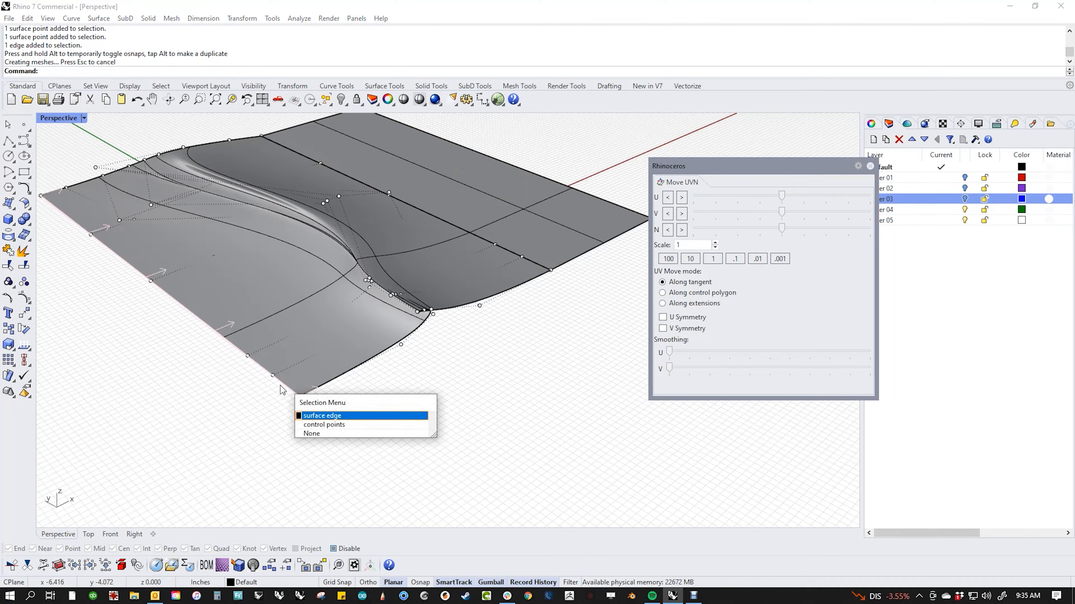
{"action": "left_click", "coordinate": [338, 416]}
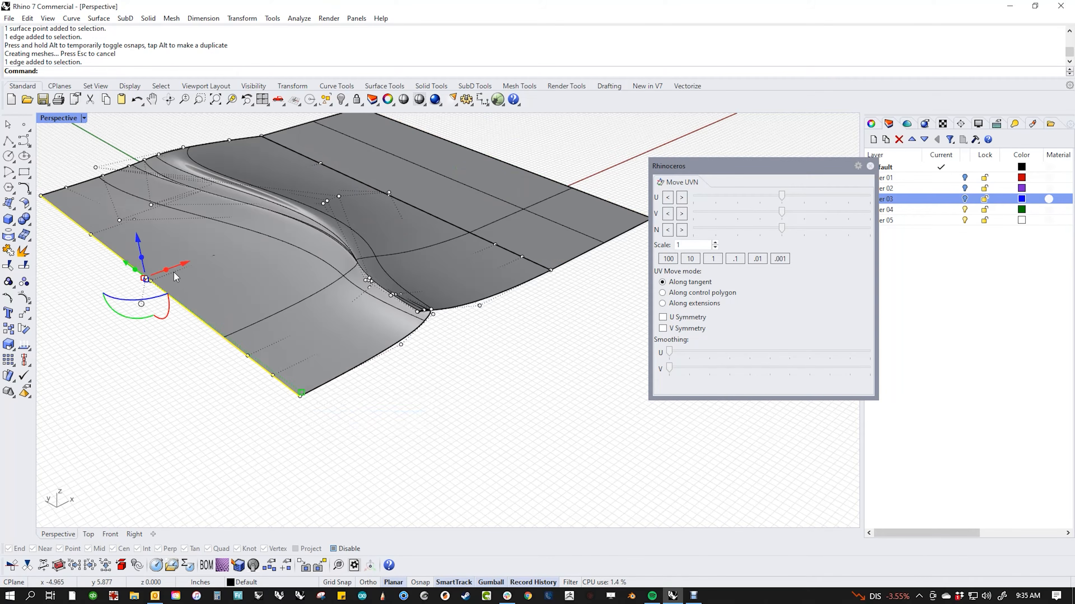
{"action": "left_click_drag", "start_coordinate": [191, 260], "coordinate": [101, 306]}
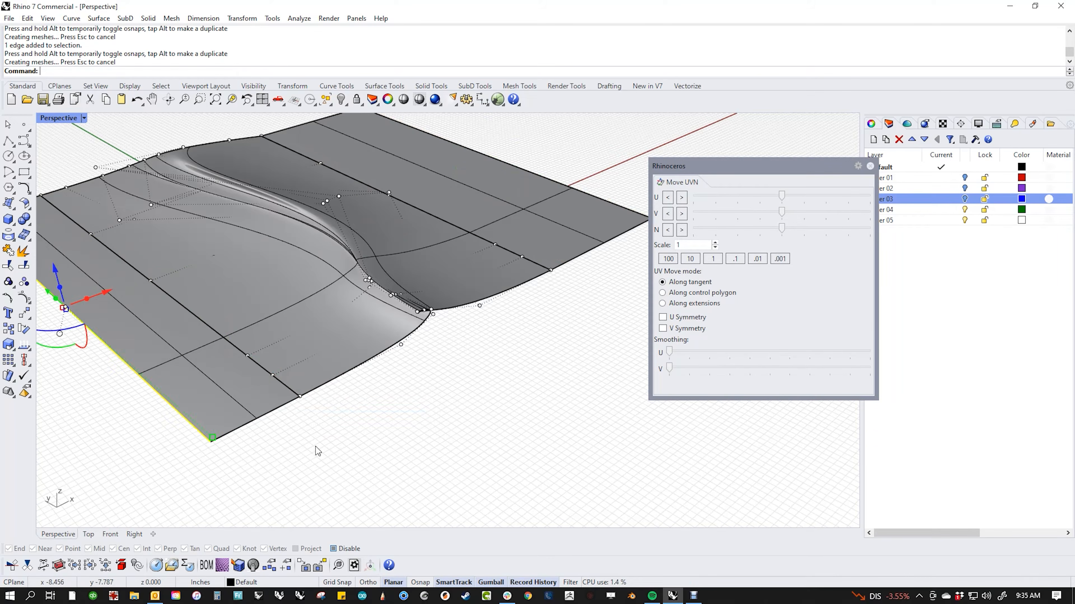
{"action": "left_click", "coordinate": [305, 398]}
{"action": "left_click_drag", "start_coordinate": [306, 401], "coordinate": [365, 435]}
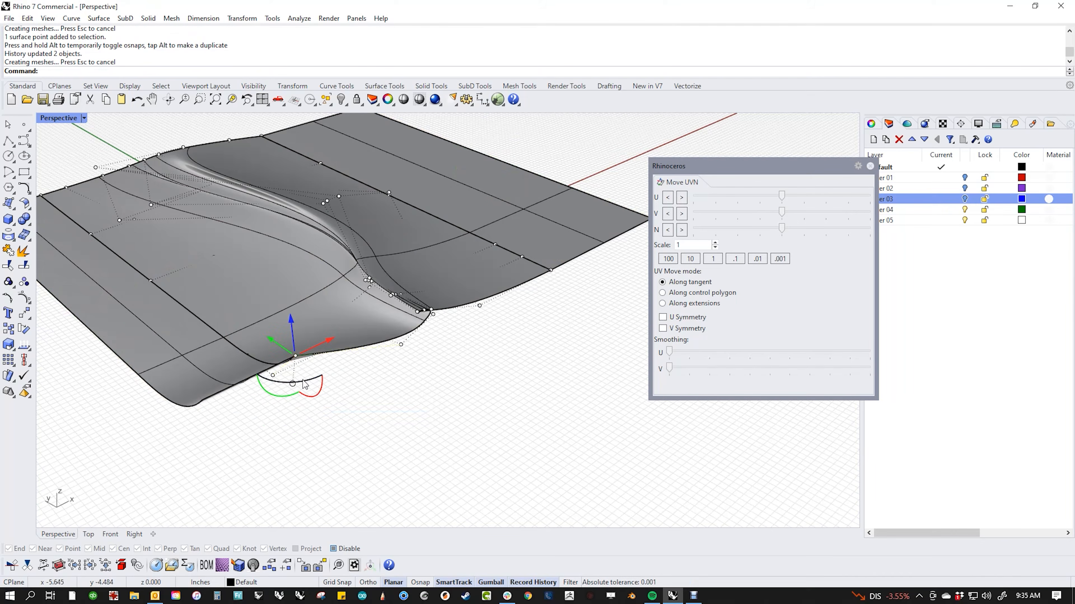
Step: Undo the corner point move and purge all history with hp (-HistoryPurge)
{"action": "key", "text": "ctrl+z"}
{"action": "type", "text": "h"}
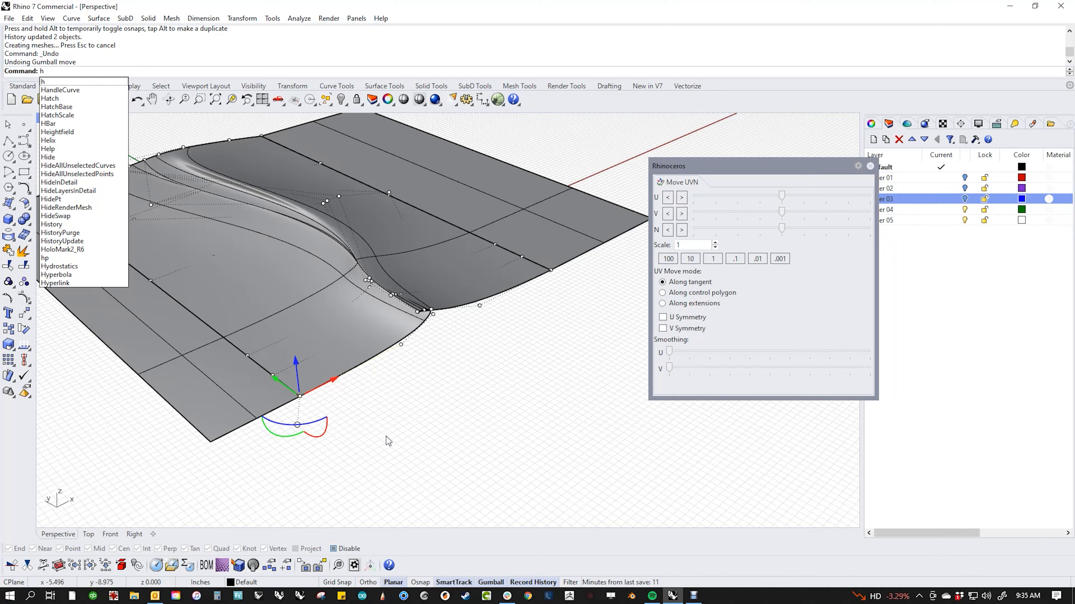
{"action": "type", "text": "p"}
{"action": "key", "text": "Return"}
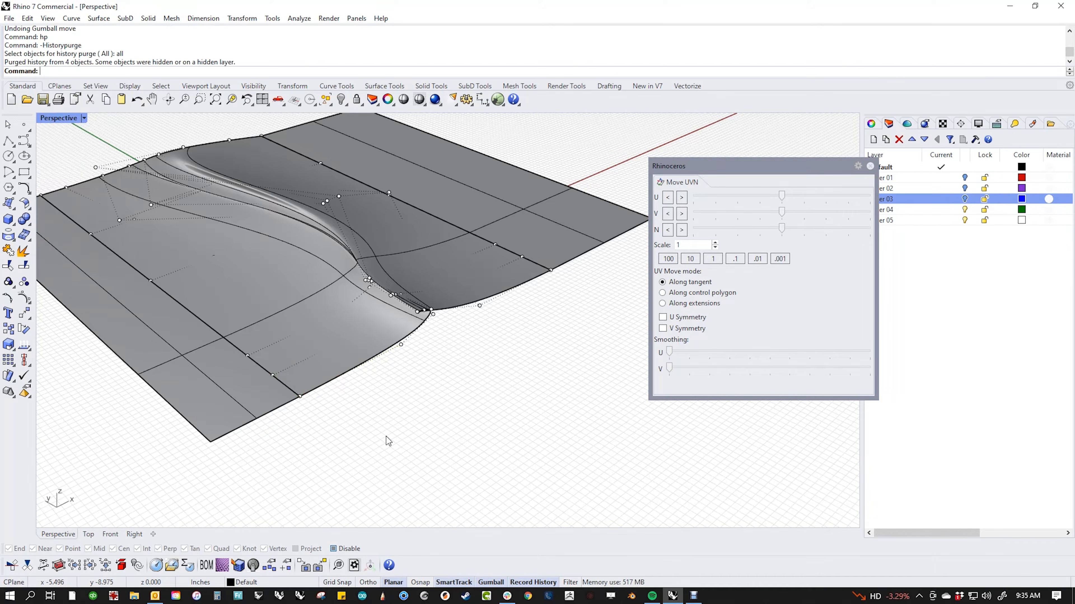
Step: Try lifting the near corner point with the gumball, then undo it and clear the selection
{"action": "left_click_drag", "start_coordinate": [306, 435], "coordinate": [291, 317]}
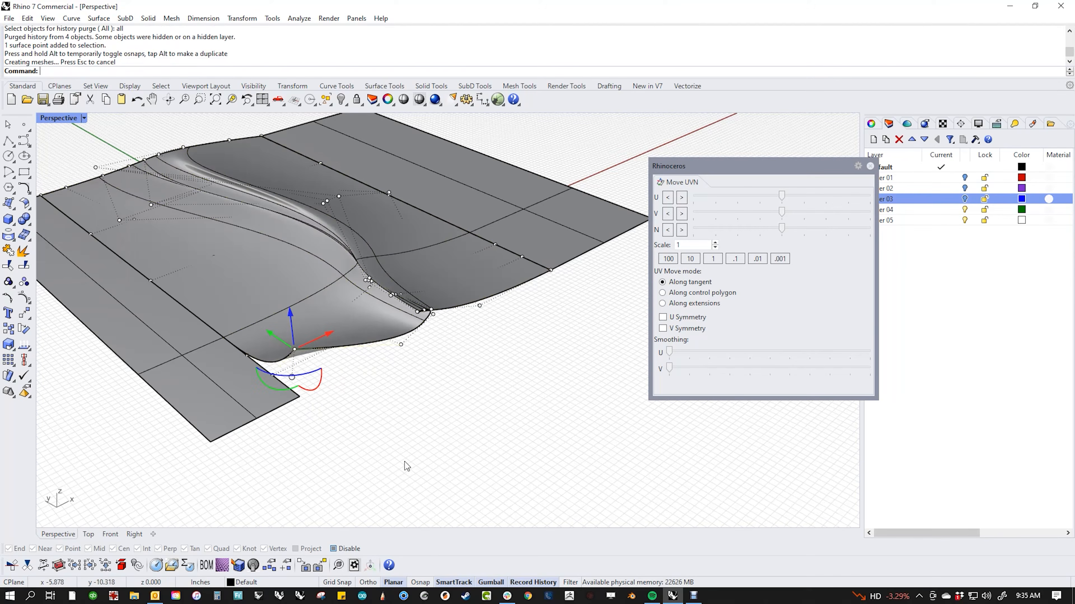
{"action": "left_click", "coordinate": [365, 431]}
{"action": "key", "text": "ctrl+z"}
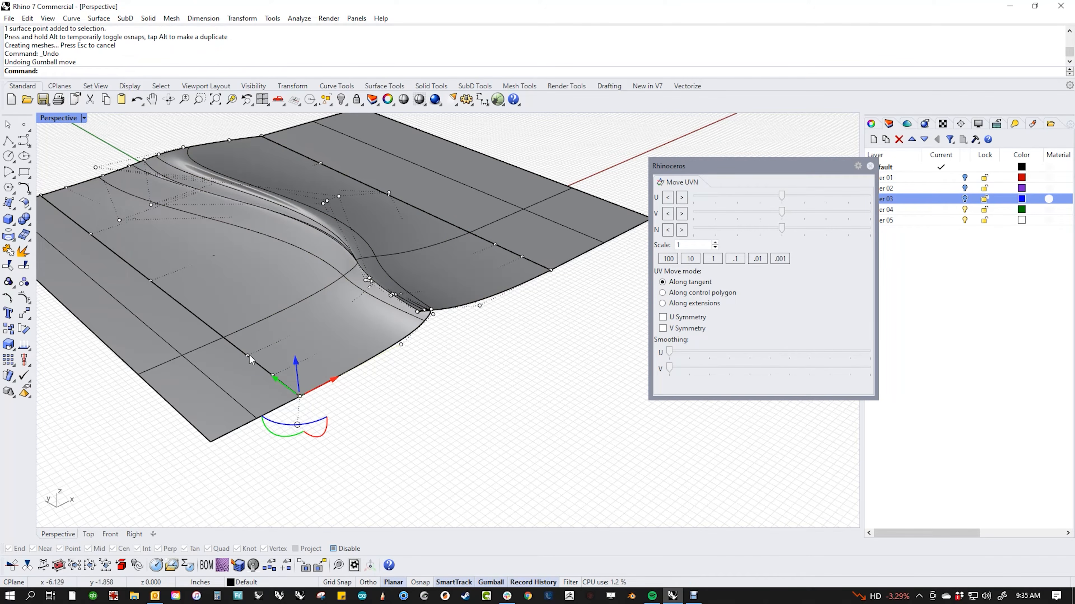
{"action": "left_click", "coordinate": [248, 355]}
{"action": "left_click_drag", "start_coordinate": [249, 328], "coordinate": [242, 277]}
{"action": "key", "text": "Escape"}
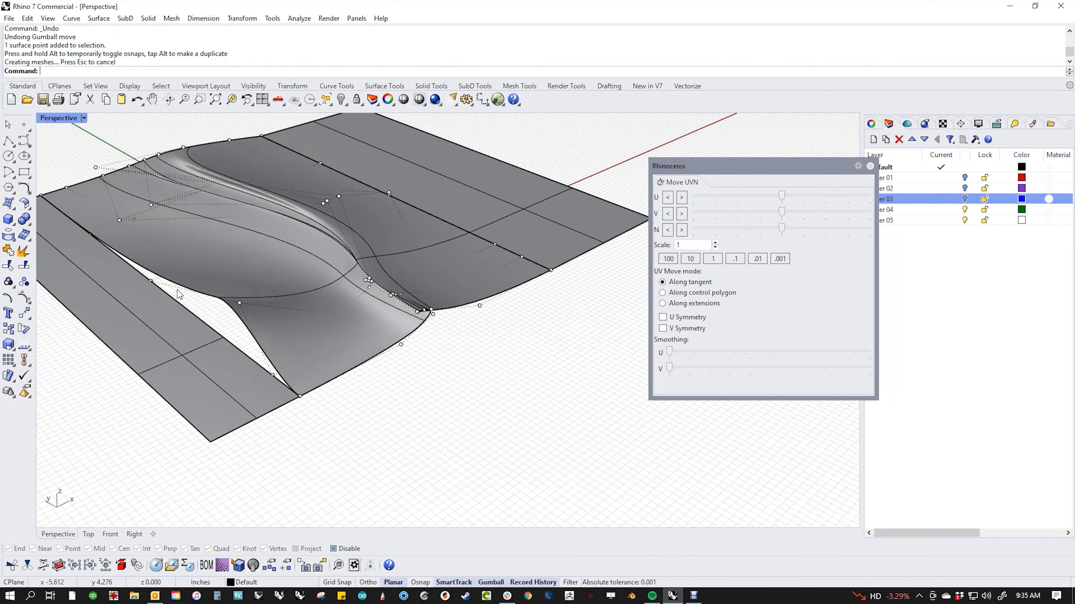
{"action": "key", "text": "ctrl+z"}
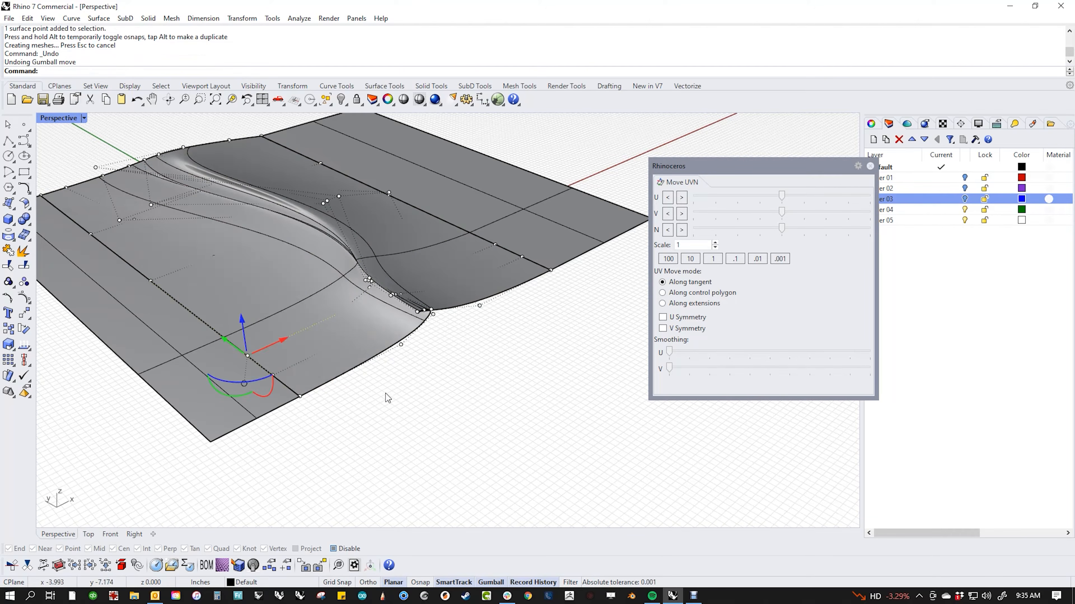
{"action": "key", "text": "Escape"}
Step: Check the near and far corner points stay flat while orbiting over the whole surface
{"action": "left_click_drag", "start_coordinate": [311, 427], "coordinate": [262, 386]}
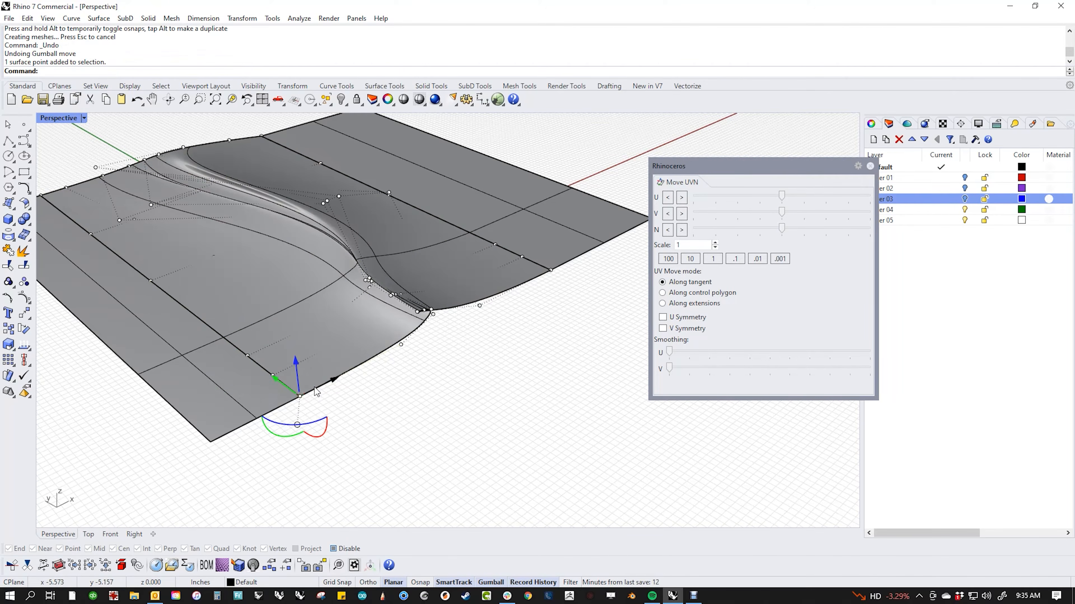
{"action": "right_click_drag", "start_coordinate": [263, 386], "coordinate": [211, 350]}
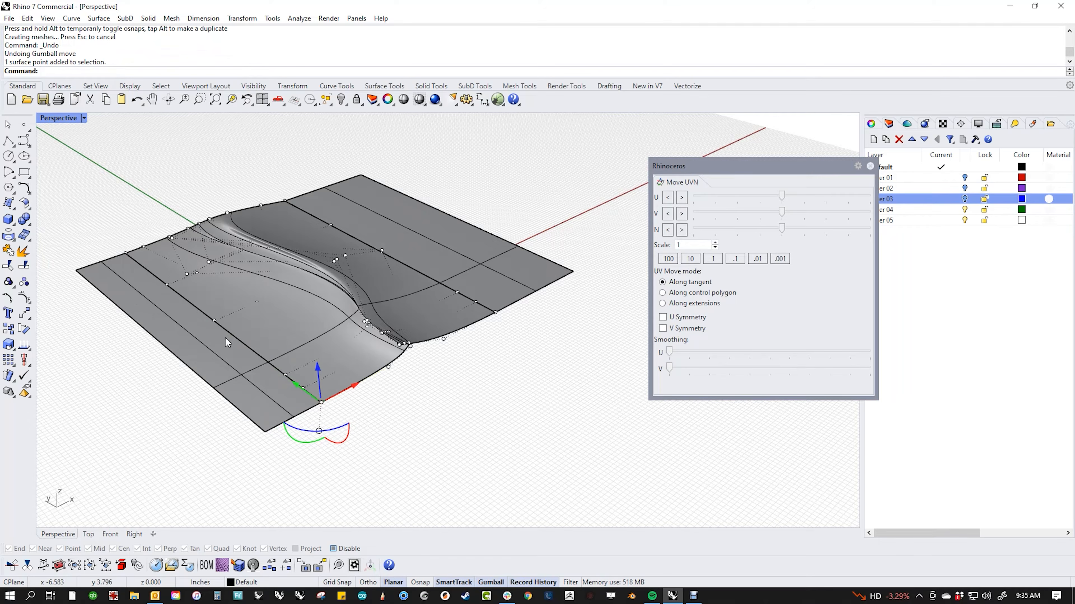
{"action": "key", "text": "Escape"}
{"action": "left_click", "coordinate": [495, 312]}
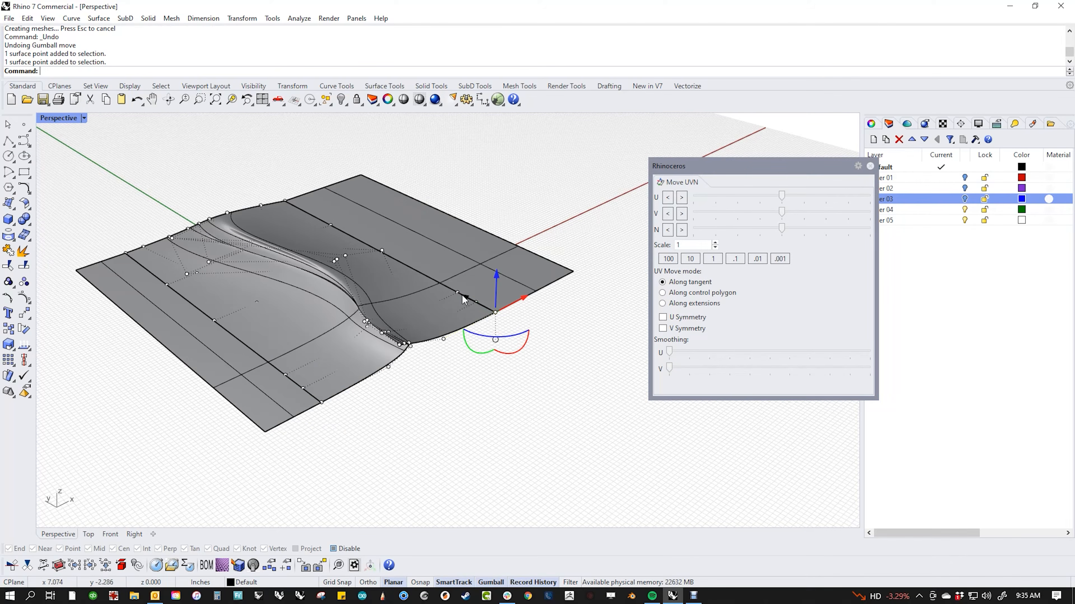
{"action": "key", "text": "Escape"}
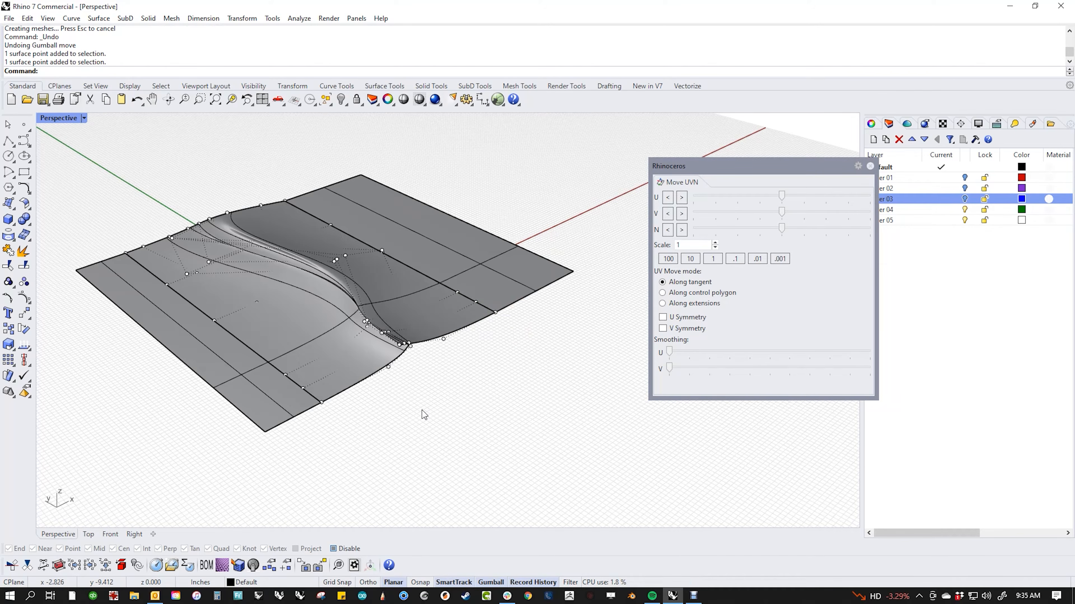
{"action": "scroll", "coordinate": [421, 362], "scroll_direction": "up", "scroll_amount": 5}
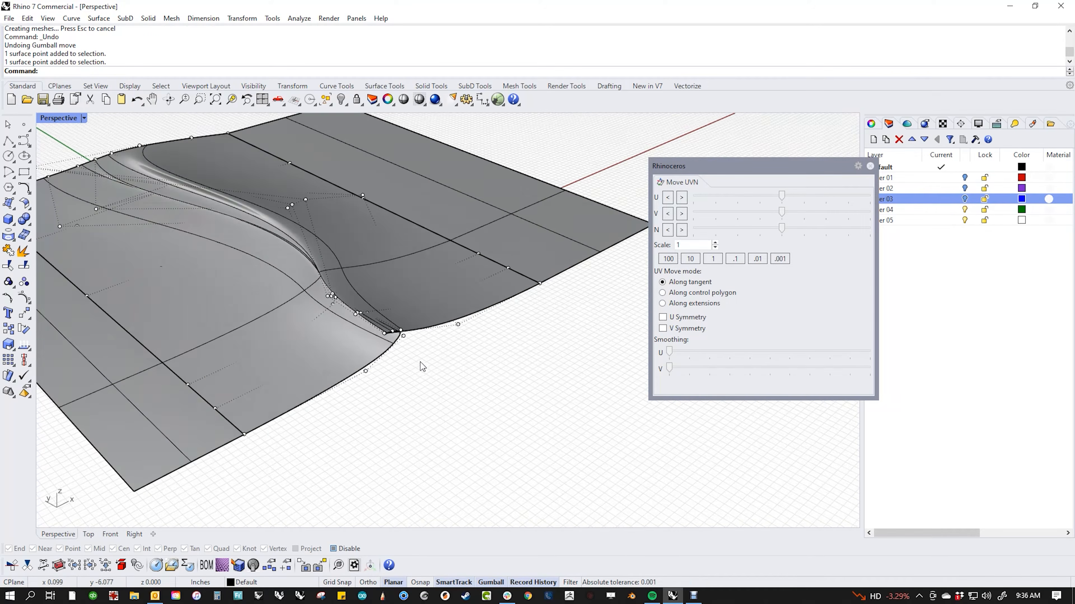
Step: Window-select the flared corner's control points and smooth them along U and V
{"action": "left_click_drag", "start_coordinate": [353, 406], "coordinate": [468, 311]}
{"action": "scroll", "coordinate": [425, 368], "scroll_direction": "up", "scroll_amount": 4}
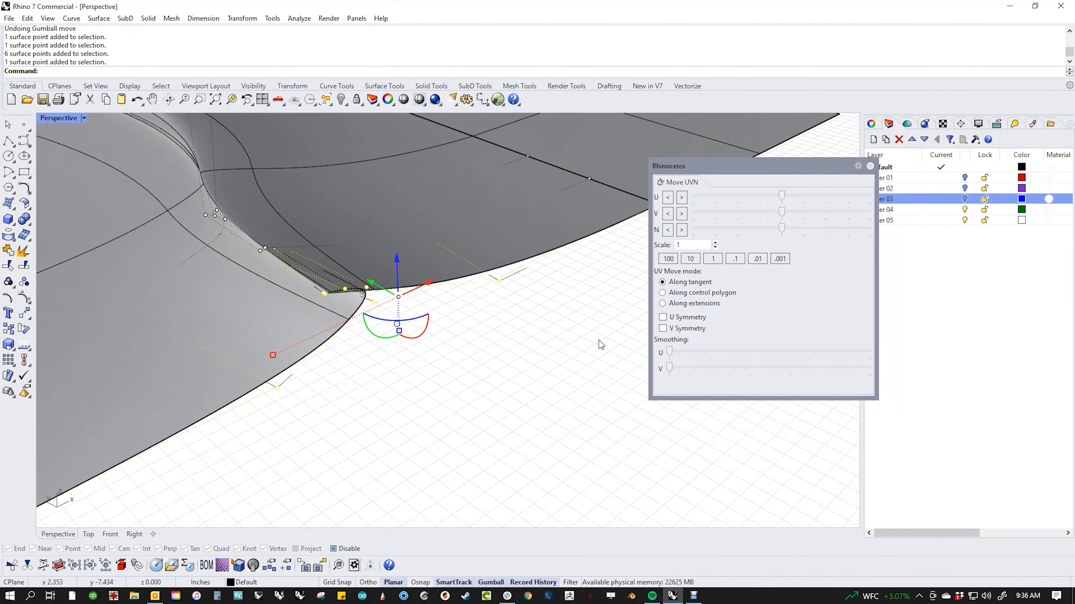
{"action": "left_click_drag", "start_coordinate": [670, 353], "coordinate": [710, 368]}
{"action": "left_click_drag", "start_coordinate": [717, 369], "coordinate": [812, 367]}
{"action": "left_click", "coordinate": [469, 367]}
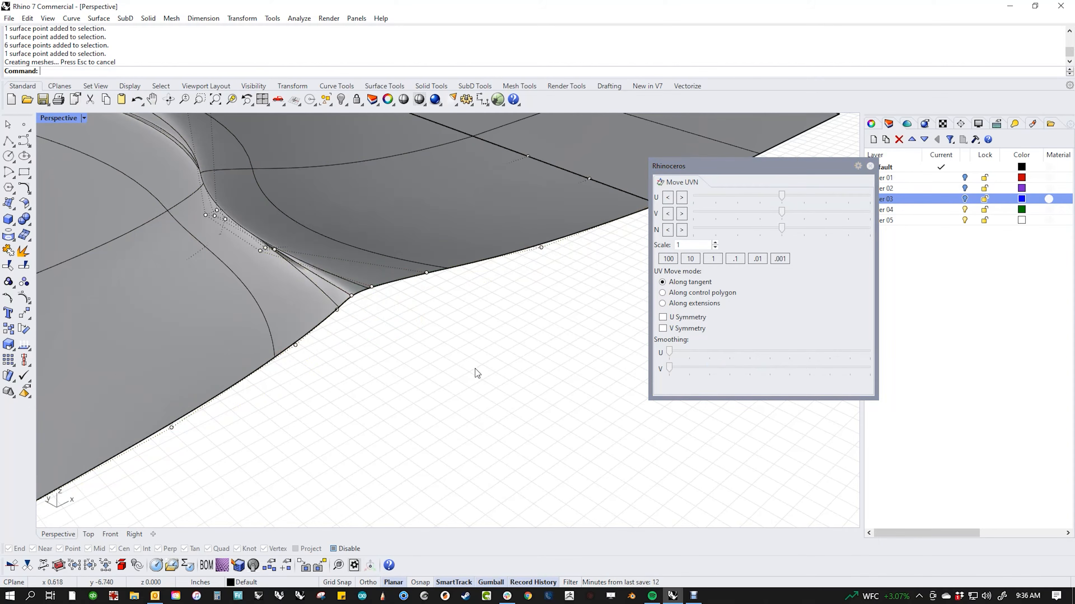
{"action": "scroll", "coordinate": [472, 372], "scroll_direction": "down", "scroll_amount": 6}
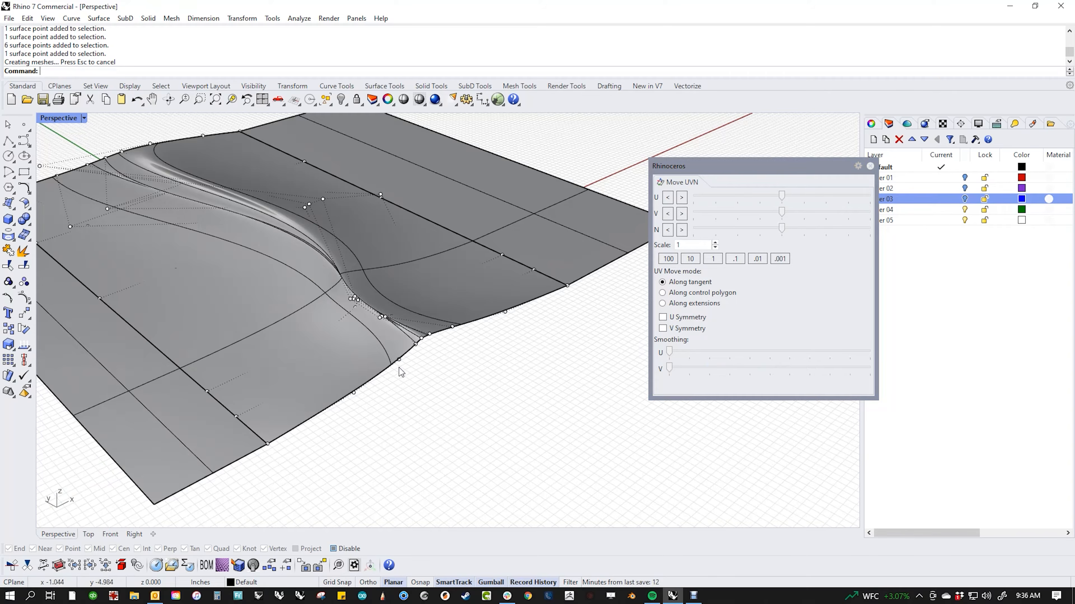
Step: Switch to Wireframe, select points near the flared corner, and smooth them along V
{"action": "middle_click", "coordinate": [395, 338]}
{"action": "left_click", "coordinate": [361, 322]}
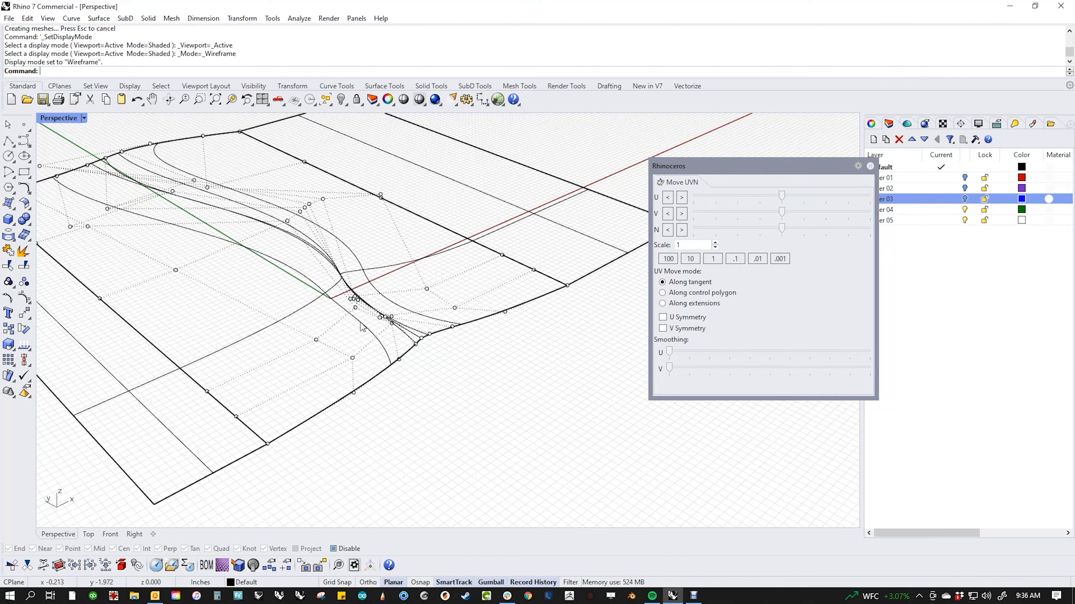
{"action": "scroll", "coordinate": [383, 324], "scroll_direction": "up", "scroll_amount": 3}
{"action": "left_click_drag", "start_coordinate": [359, 285], "coordinate": [414, 351]}
{"action": "left_click_drag", "start_coordinate": [513, 280], "coordinate": [541, 310], "text": "shift"}
{"action": "left_click_drag", "start_coordinate": [288, 386], "coordinate": [311, 429], "text": "shift"}
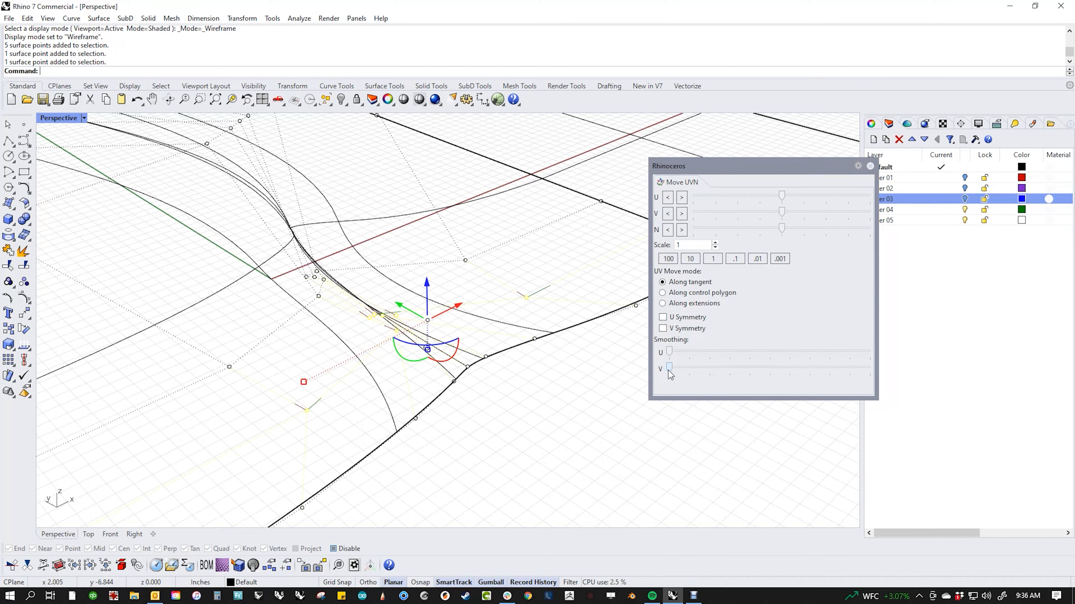
{"action": "left_click_drag", "start_coordinate": [670, 375], "coordinate": [783, 375]}
{"action": "left_click", "coordinate": [508, 404]}
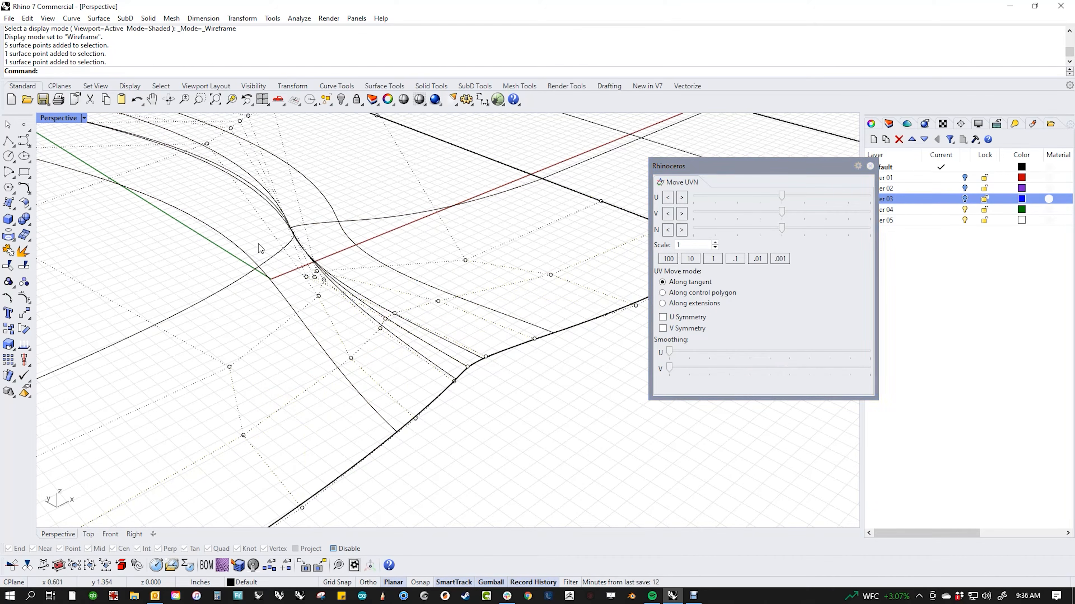
Step: Select seven corner surface points and smooth them along U, then deselect
{"action": "left_click_drag", "start_coordinate": [265, 234], "coordinate": [346, 318]}
{"action": "left_click_drag", "start_coordinate": [467, 272], "coordinate": [468, 273]}
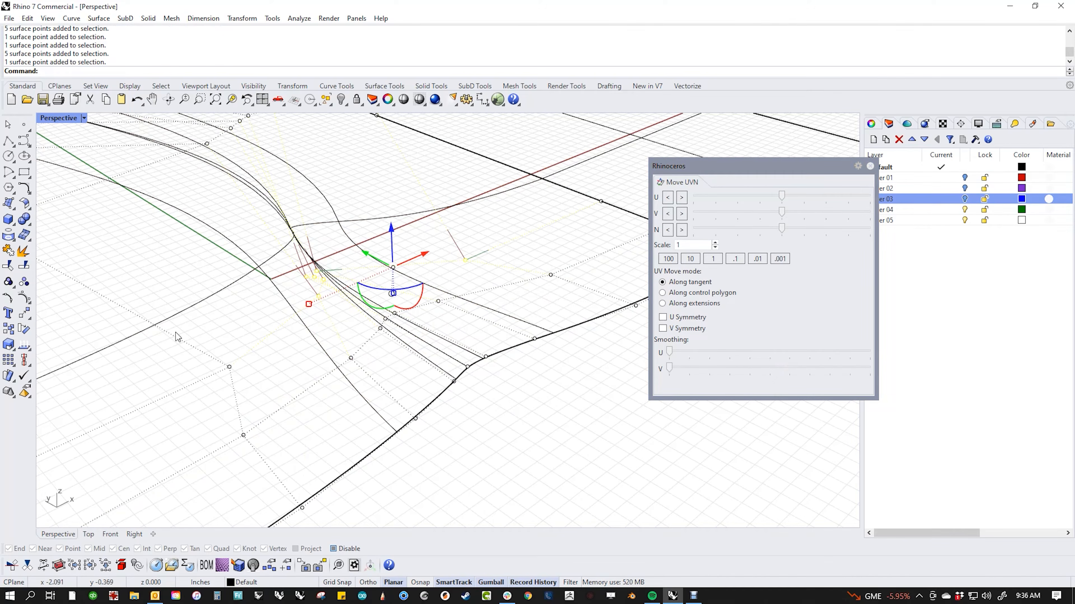
{"action": "left_click_drag", "start_coordinate": [219, 346], "coordinate": [250, 385]}
{"action": "left_click_drag", "start_coordinate": [670, 358], "coordinate": [791, 369]}
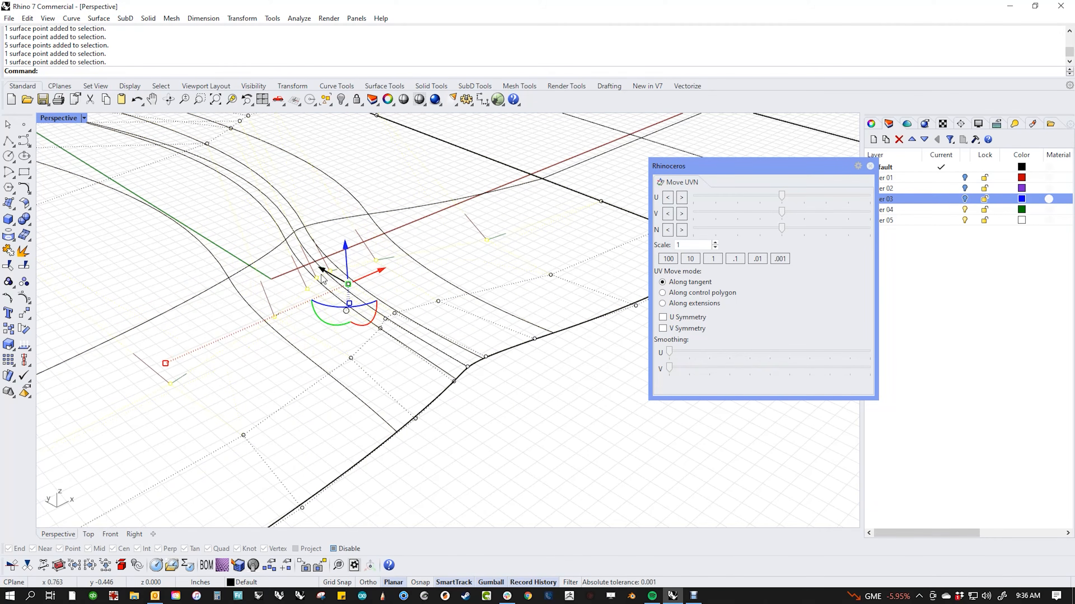
{"action": "left_click", "coordinate": [535, 433]}
Step: Frame the curved edge area and V-smooth the points along the inner curve
{"action": "scroll", "coordinate": [364, 330], "scroll_direction": "down", "scroll_amount": 10}
{"action": "right_click_drag", "start_coordinate": [362, 331], "coordinate": [417, 372], "text": "shift"}
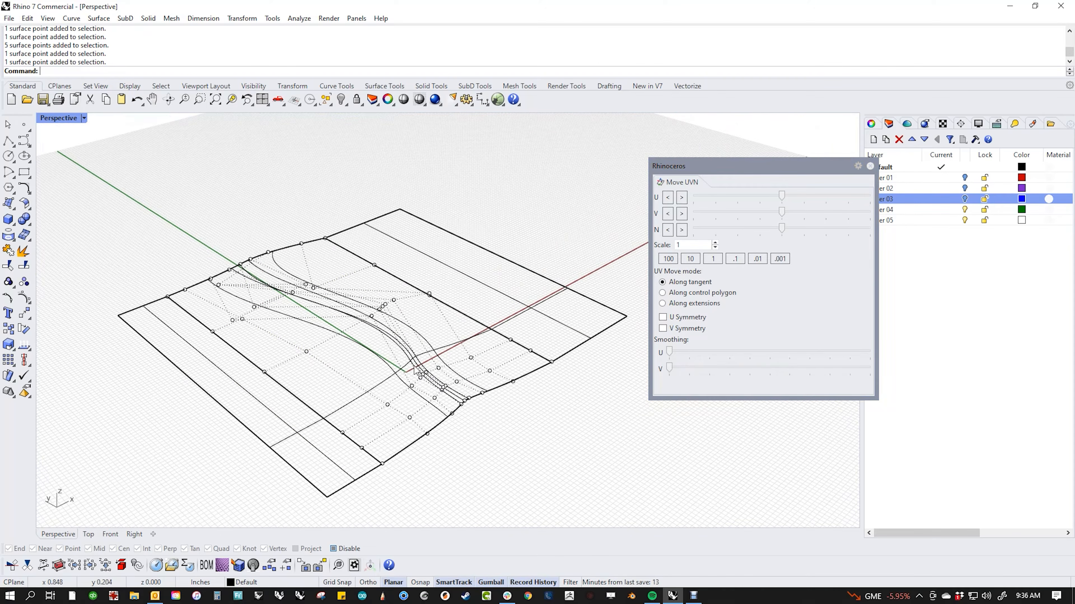
{"action": "scroll", "coordinate": [379, 333], "scroll_direction": "up", "scroll_amount": 6}
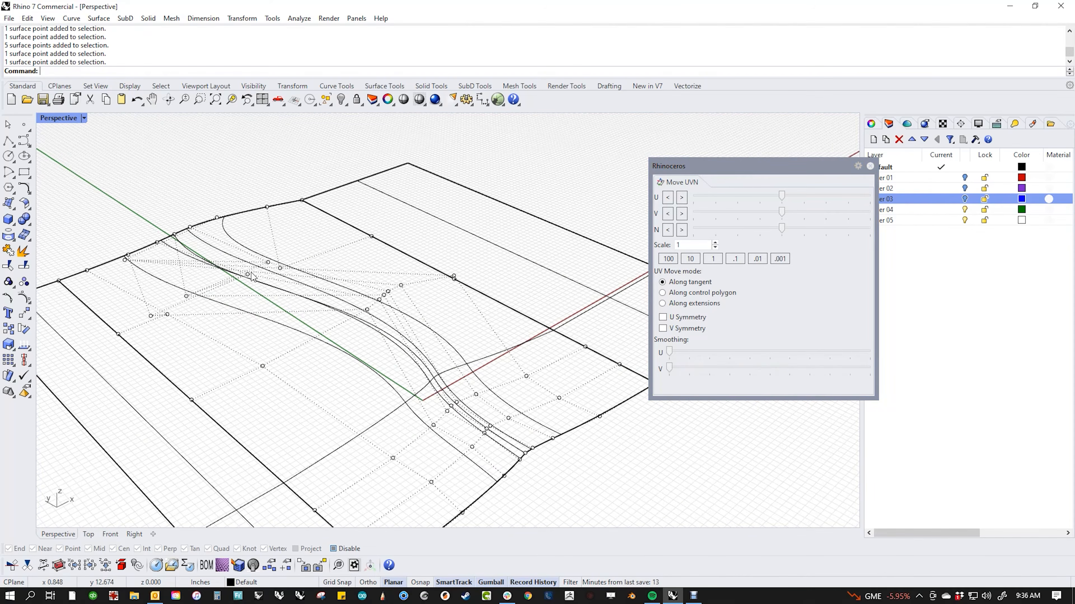
{"action": "scroll", "coordinate": [252, 278], "scroll_direction": "up", "scroll_amount": 3}
{"action": "right_click_drag", "start_coordinate": [258, 309], "coordinate": [270, 318], "text": "shift"}
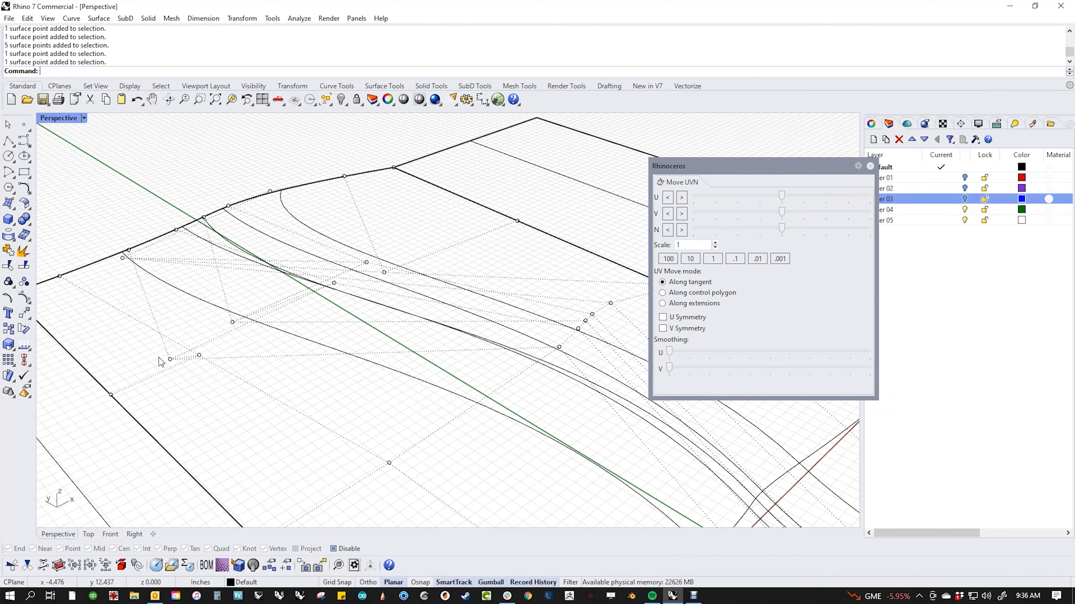
{"action": "left_click_drag", "start_coordinate": [216, 373], "coordinate": [216, 373]}
{"action": "left_click", "coordinate": [210, 292]}
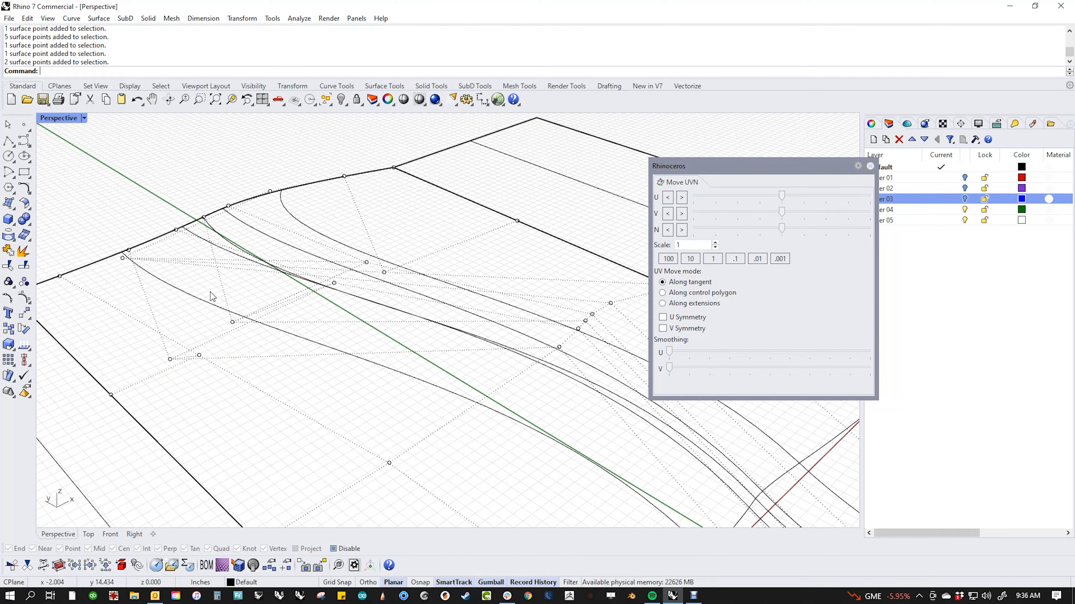
{"action": "left_click_drag", "start_coordinate": [210, 292], "coordinate": [258, 332]}
{"action": "left_click", "coordinate": [331, 219]}
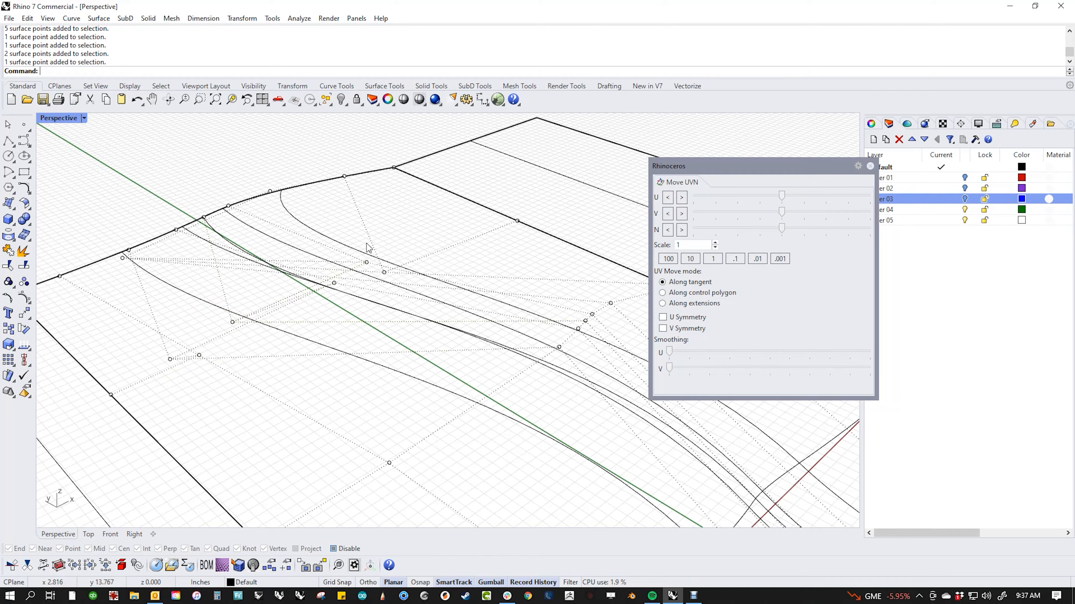
{"action": "left_click_drag", "start_coordinate": [324, 222], "coordinate": [409, 296]}
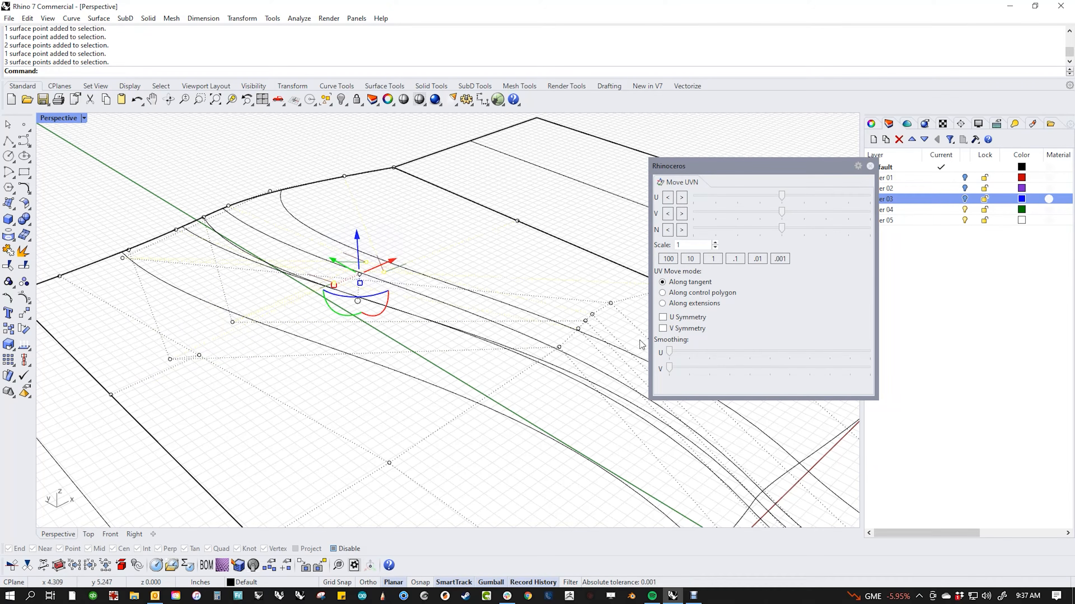
{"action": "left_click", "coordinate": [671, 354]}
{"action": "left_click_drag", "start_coordinate": [673, 371], "coordinate": [728, 366]}
{"action": "left_click", "coordinate": [475, 240]}
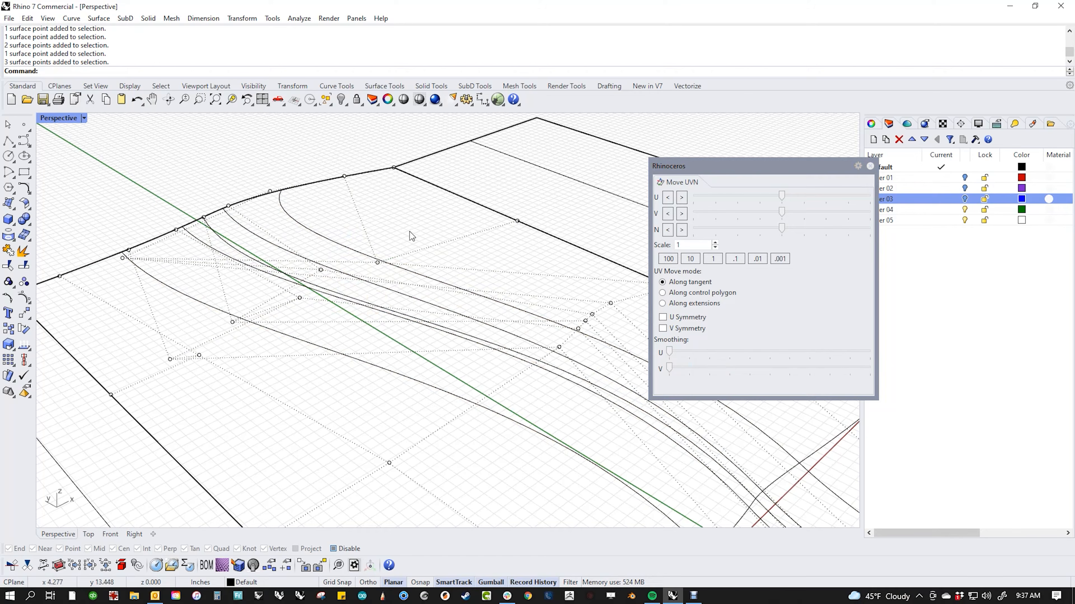
Step: Undo the last point move, then V-smooth a single control point near the edge
{"action": "left_click", "coordinate": [123, 259]}
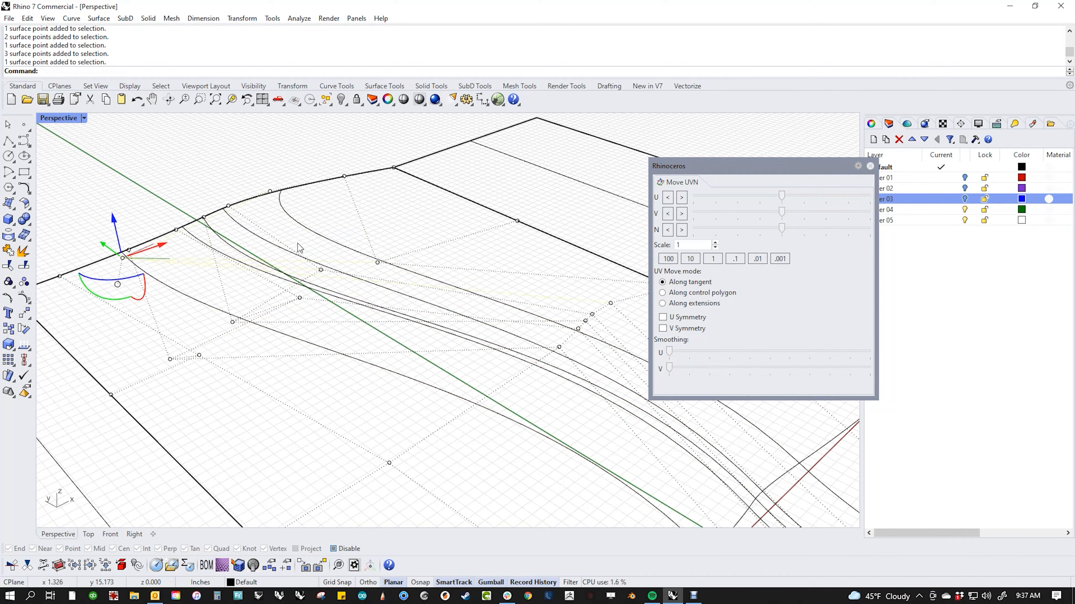
{"action": "key", "text": "ctrl+z"}
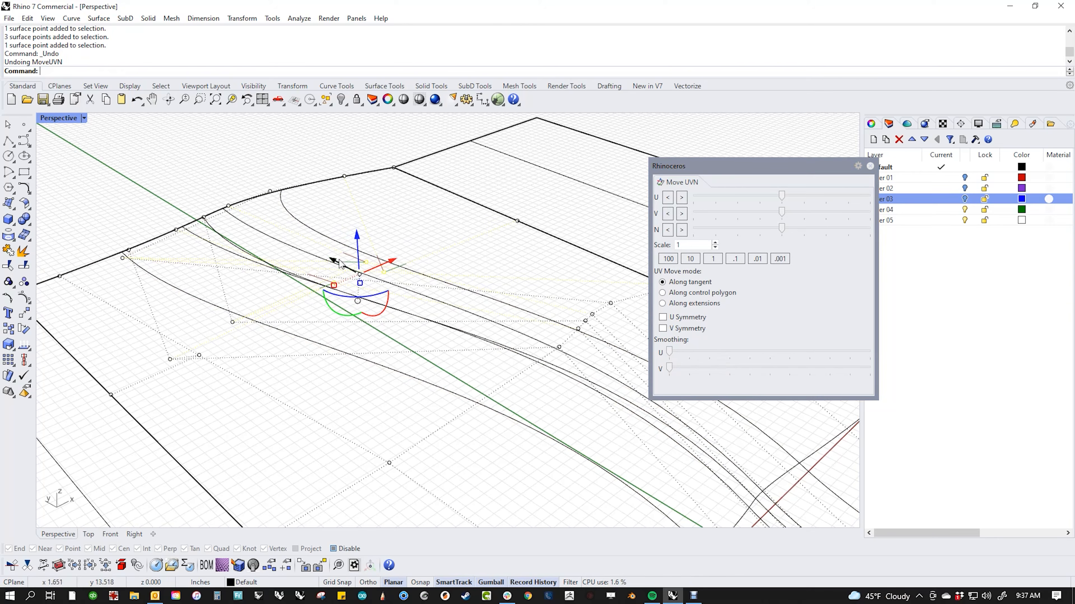
{"action": "left_click", "coordinate": [122, 260], "text": "shift"}
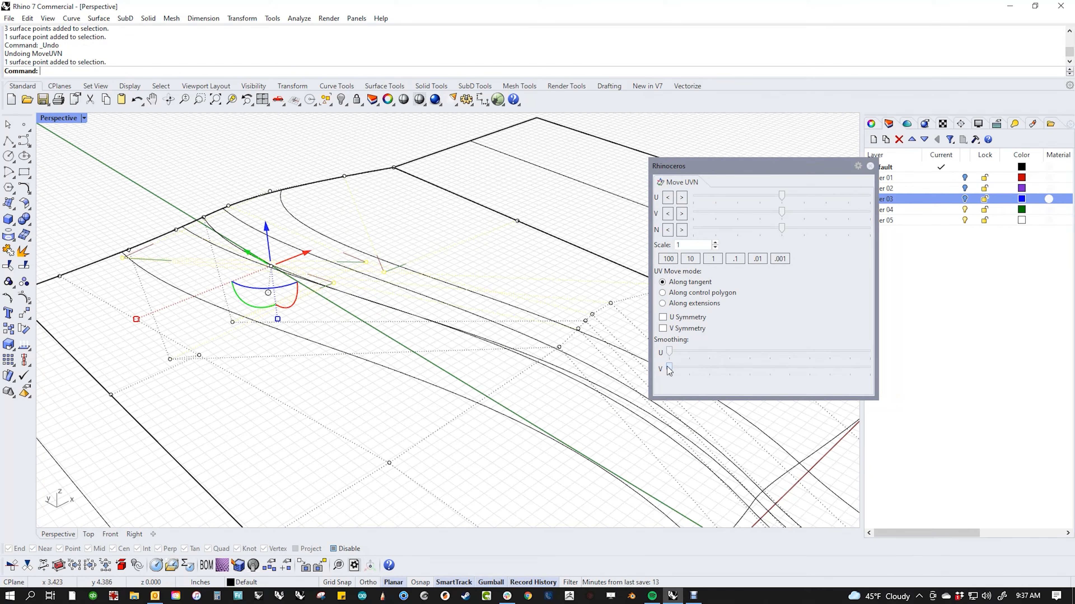
{"action": "left_click_drag", "start_coordinate": [670, 368], "coordinate": [813, 373]}
{"action": "left_click", "coordinate": [474, 273]}
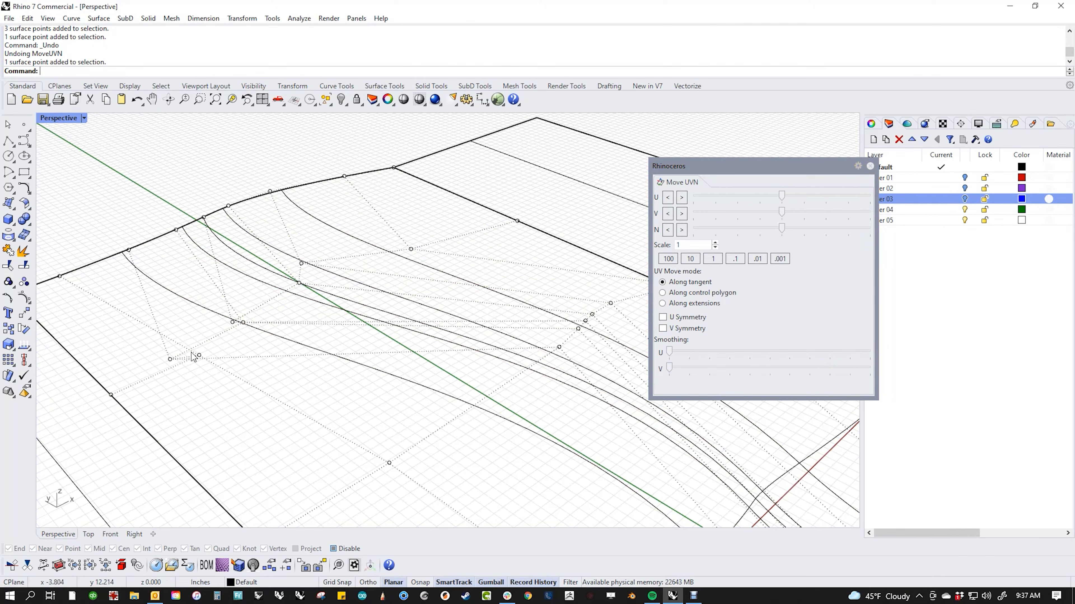
Step: Select seven control points across the ribbed region, V-smooth them, and zoom out
{"action": "left_click_drag", "start_coordinate": [128, 327], "coordinate": [213, 371]}
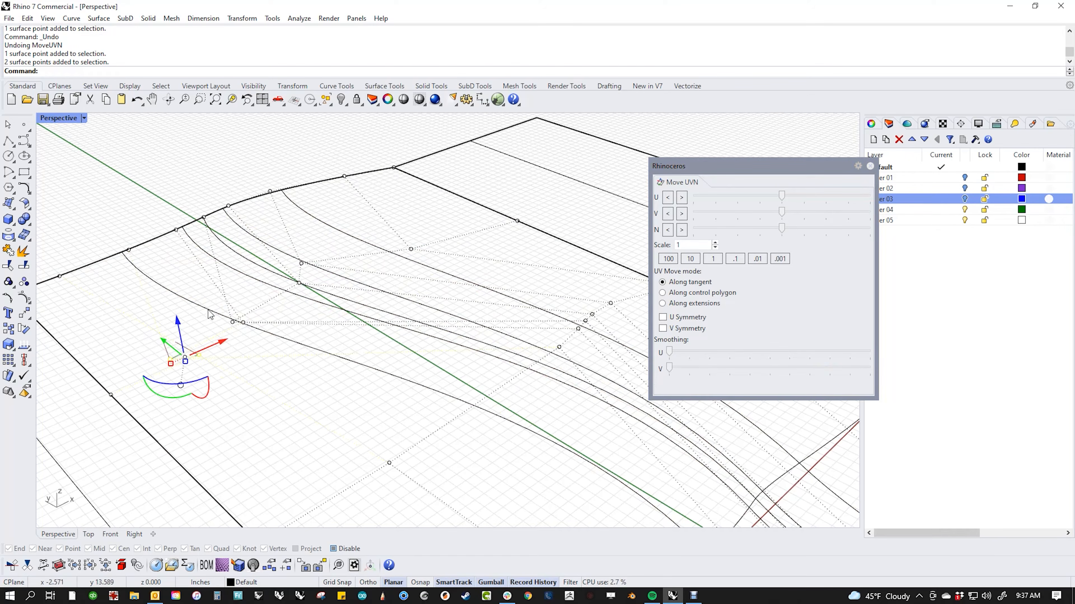
{"action": "left_click_drag", "start_coordinate": [207, 299], "coordinate": [274, 351], "text": "shift"}
{"action": "left_click_drag", "start_coordinate": [279, 245], "coordinate": [367, 276], "text": "shift"}
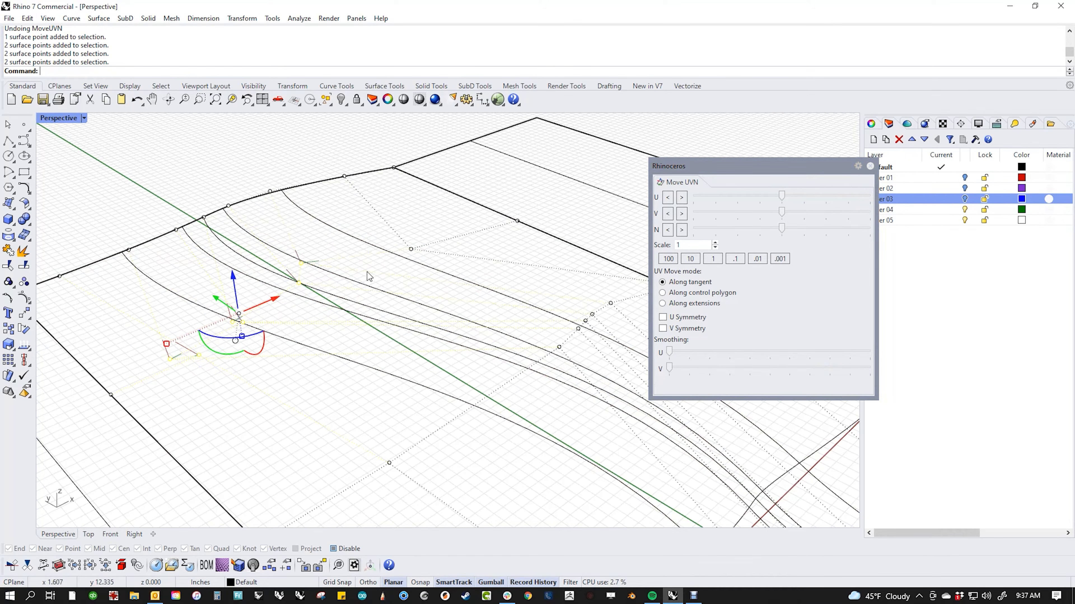
{"action": "left_click_drag", "start_coordinate": [385, 239], "coordinate": [440, 280], "text": "shift"}
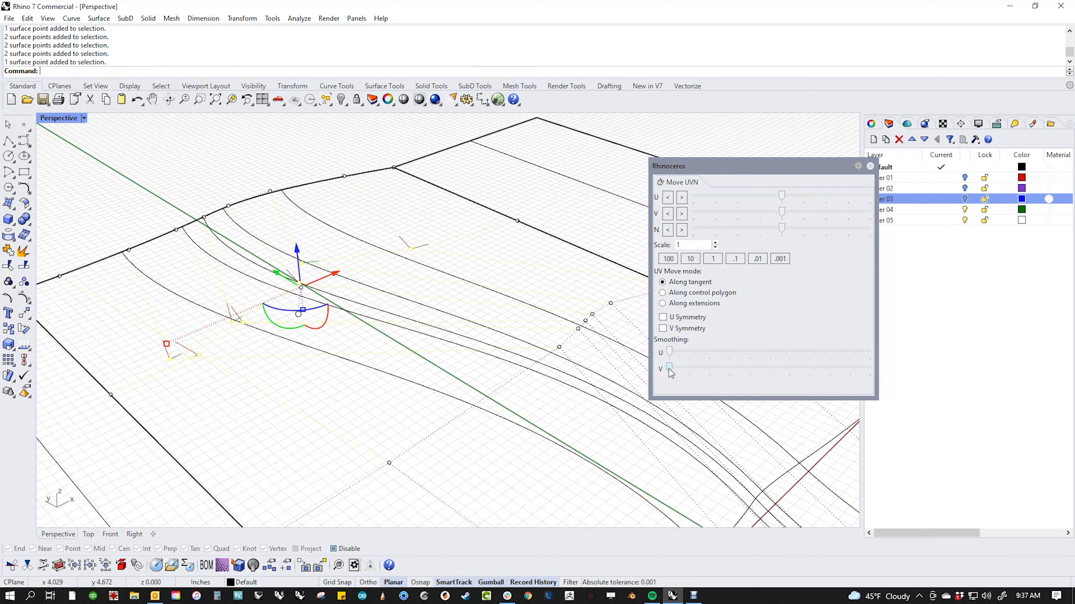
{"action": "left_click_drag", "start_coordinate": [670, 371], "coordinate": [762, 373]}
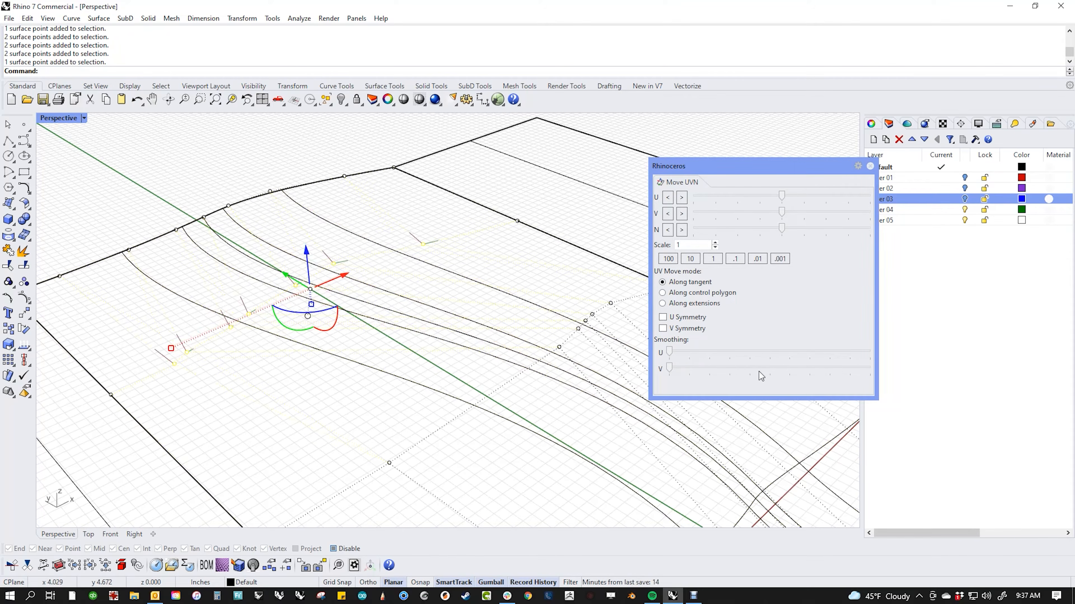
{"action": "left_click", "coordinate": [337, 373]}
{"action": "scroll", "coordinate": [352, 393], "scroll_direction": "down", "scroll_amount": 5}
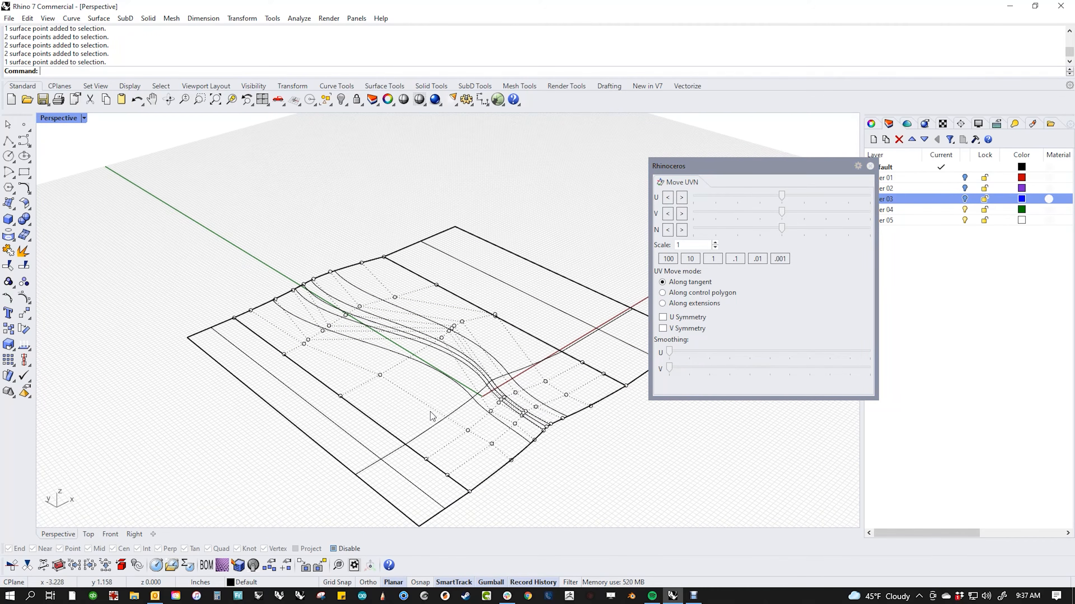
Step: Switch to Shaded display and window-select the control points around the rib bend
{"action": "middle_click", "coordinate": [367, 367]}
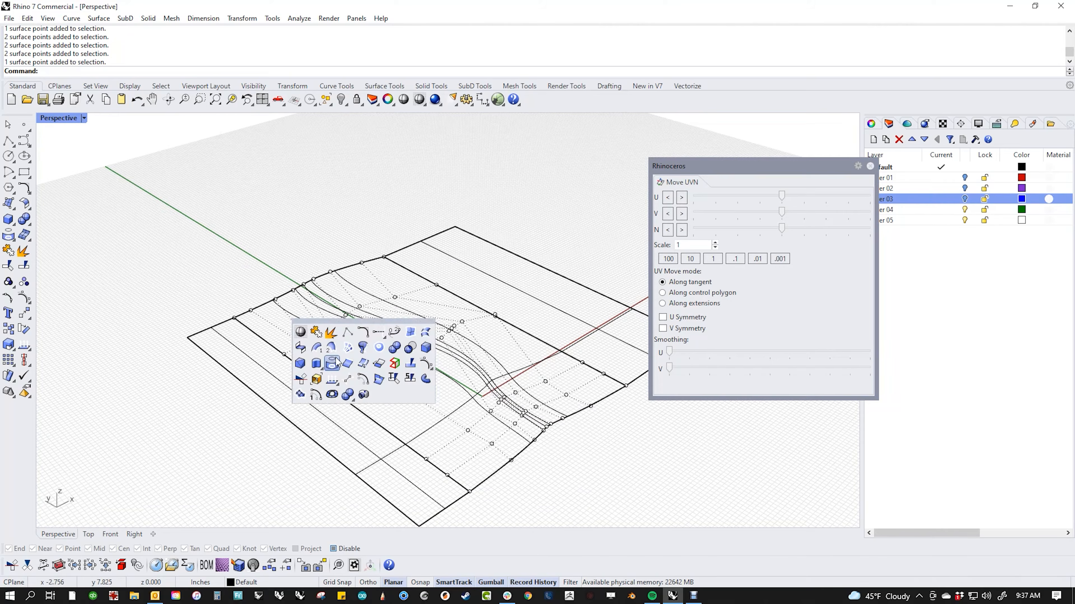
{"action": "left_click", "coordinate": [307, 338]}
{"action": "scroll", "coordinate": [456, 404], "scroll_direction": "up", "scroll_amount": 6}
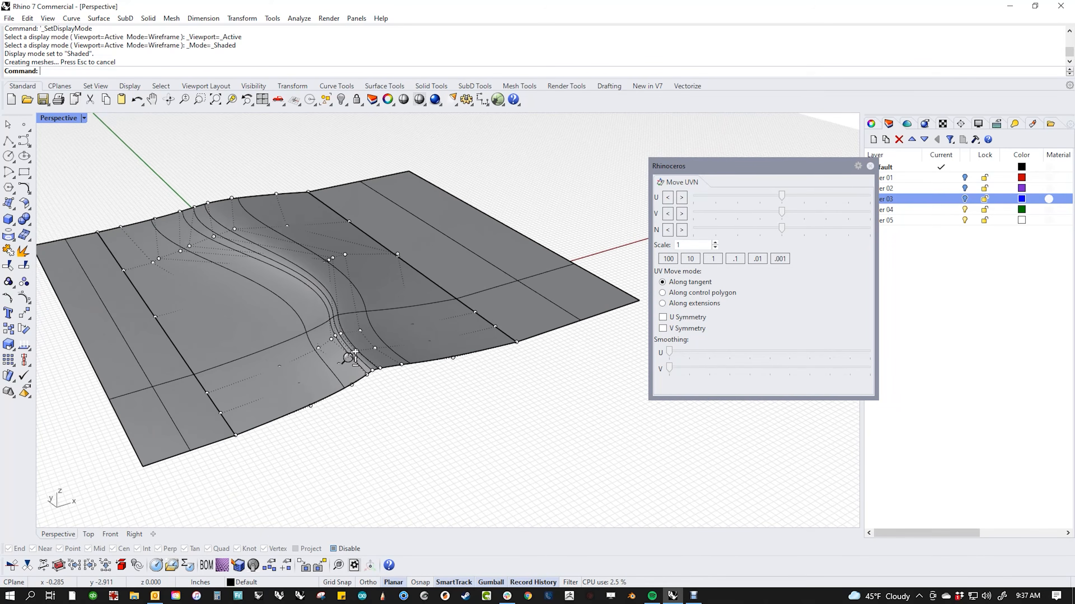
{"action": "scroll", "coordinate": [189, 198], "scroll_direction": "down", "scroll_amount": 5}
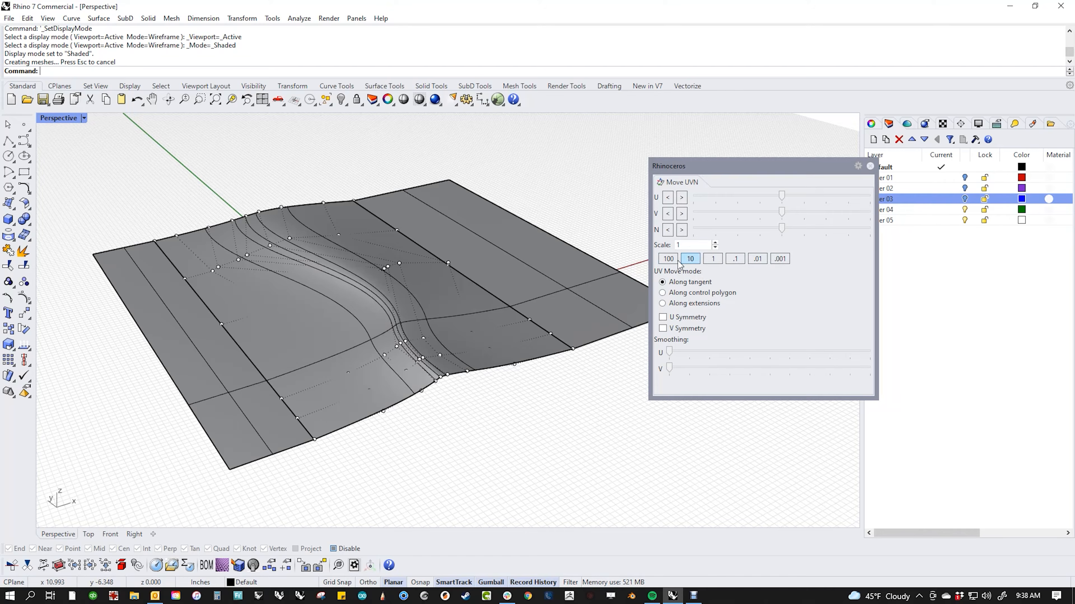
{"action": "left_click_drag", "start_coordinate": [421, 422], "coordinate": [528, 332]}
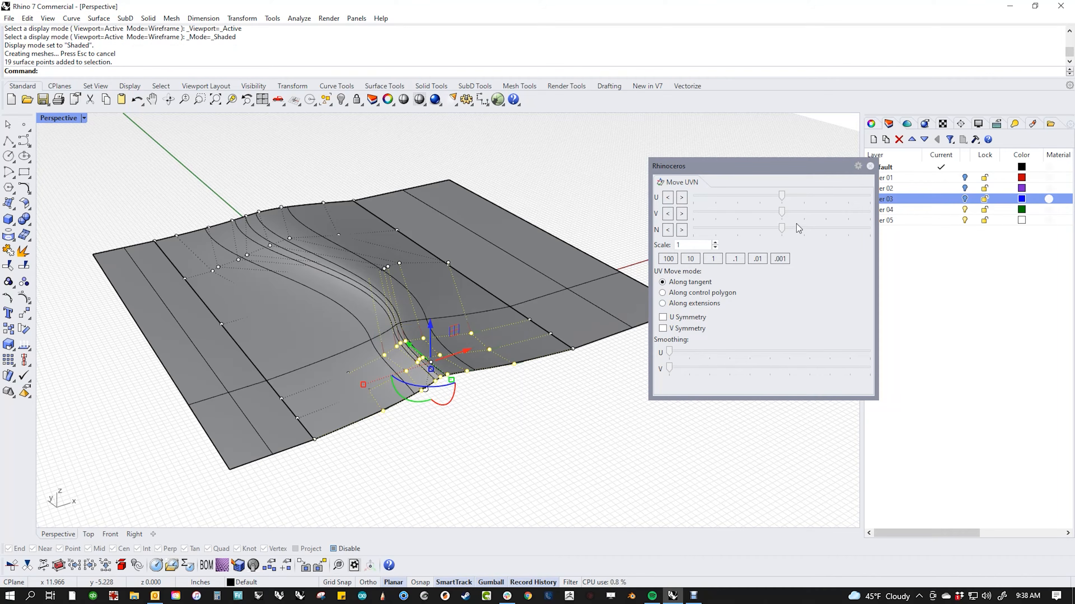
Step: V-smooth the rib bend, stepping the Move UVN scale through 10, 0.1, 0.01 and 0.001
{"action": "mouse_move", "coordinate": [670, 369]}
{"action": "left_mouse_down"}
{"action": "mouse_move", "coordinate": [806, 367]}
{"action": "mouse_move", "coordinate": [684, 372]}
{"action": "left_mouse_up"}
{"action": "left_click", "coordinate": [690, 259]}
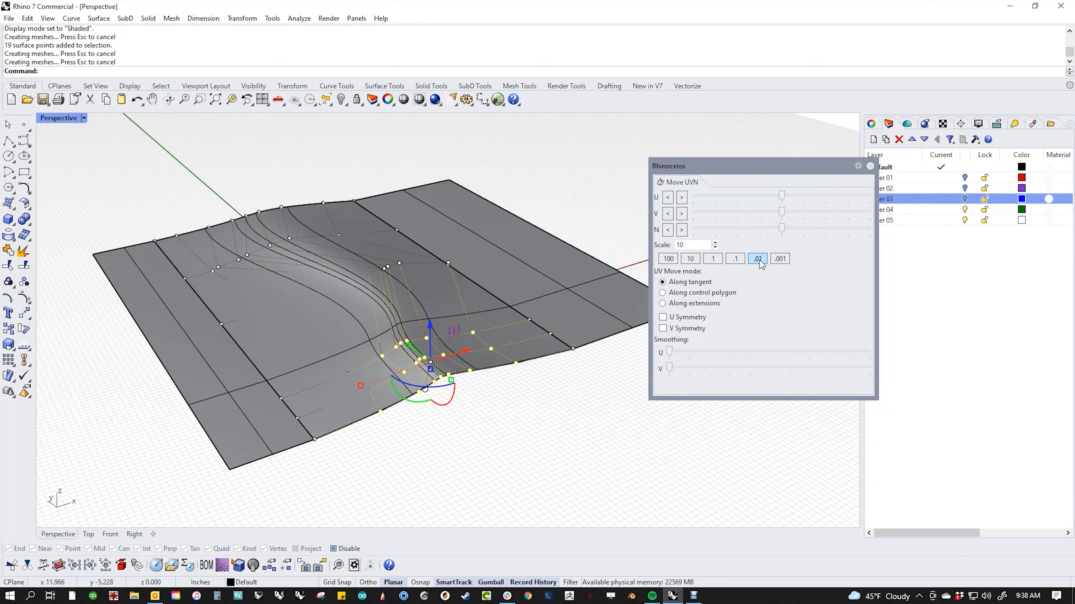
{"action": "left_click", "coordinate": [735, 259]}
{"action": "left_click_drag", "start_coordinate": [672, 367], "coordinate": [699, 375]}
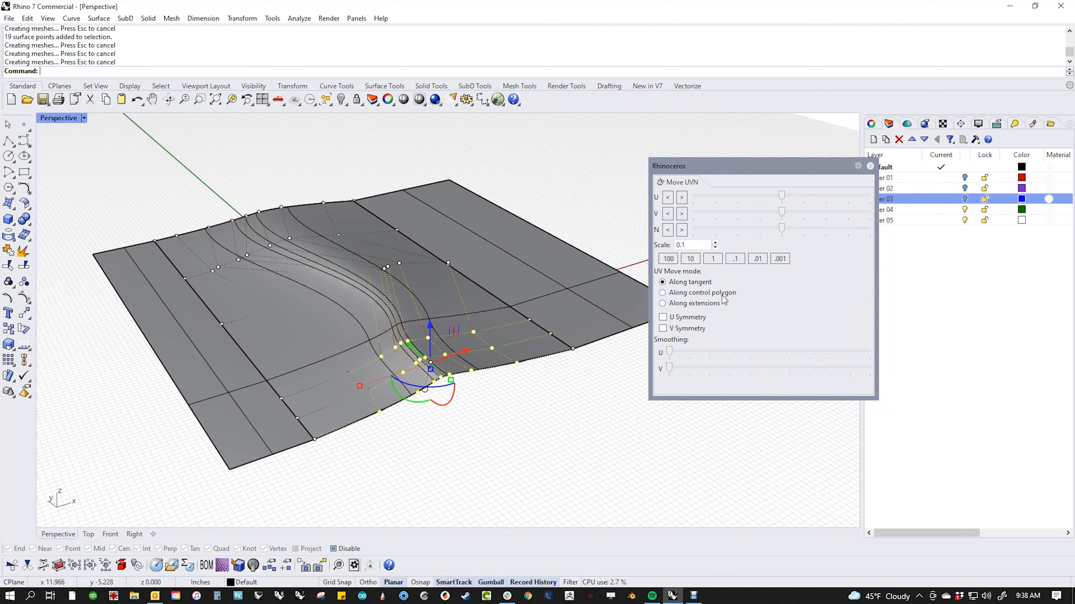
{"action": "left_click", "coordinate": [757, 259]}
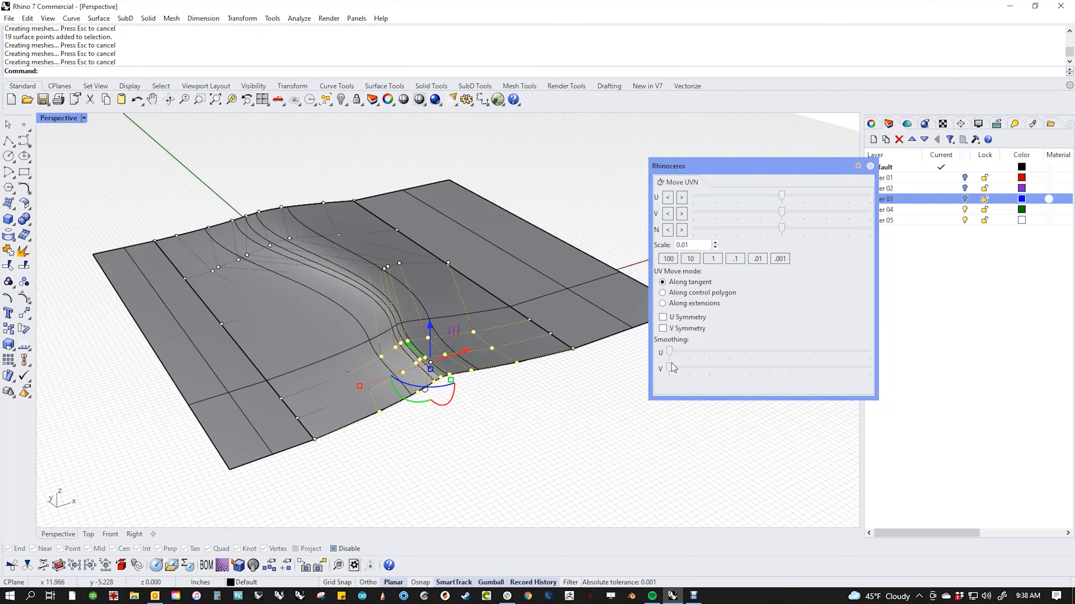
{"action": "left_click_drag", "start_coordinate": [669, 367], "coordinate": [779, 382]}
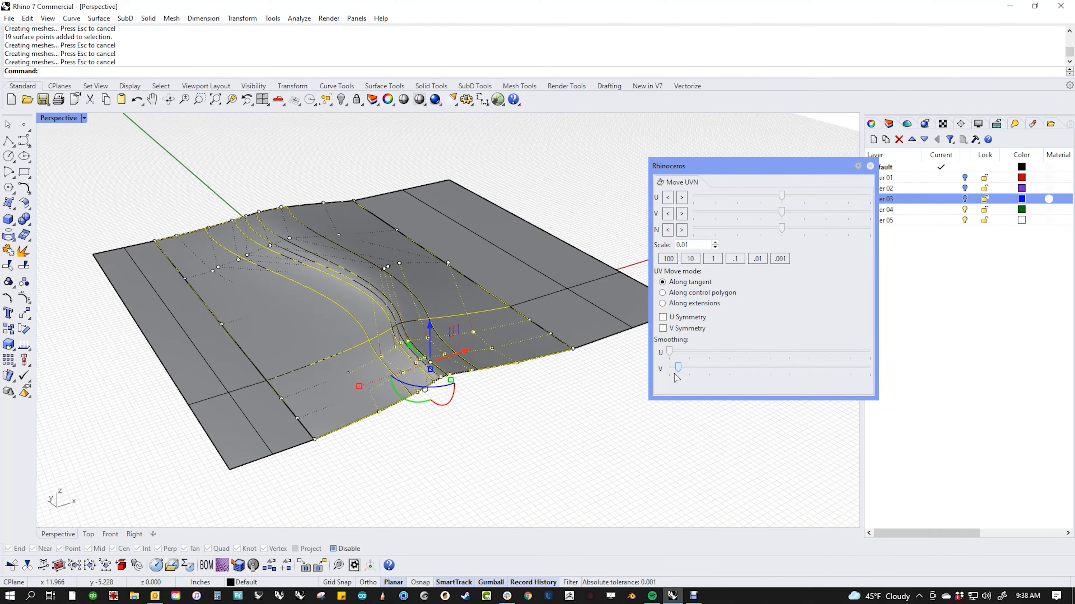
{"action": "left_click", "coordinate": [780, 258]}
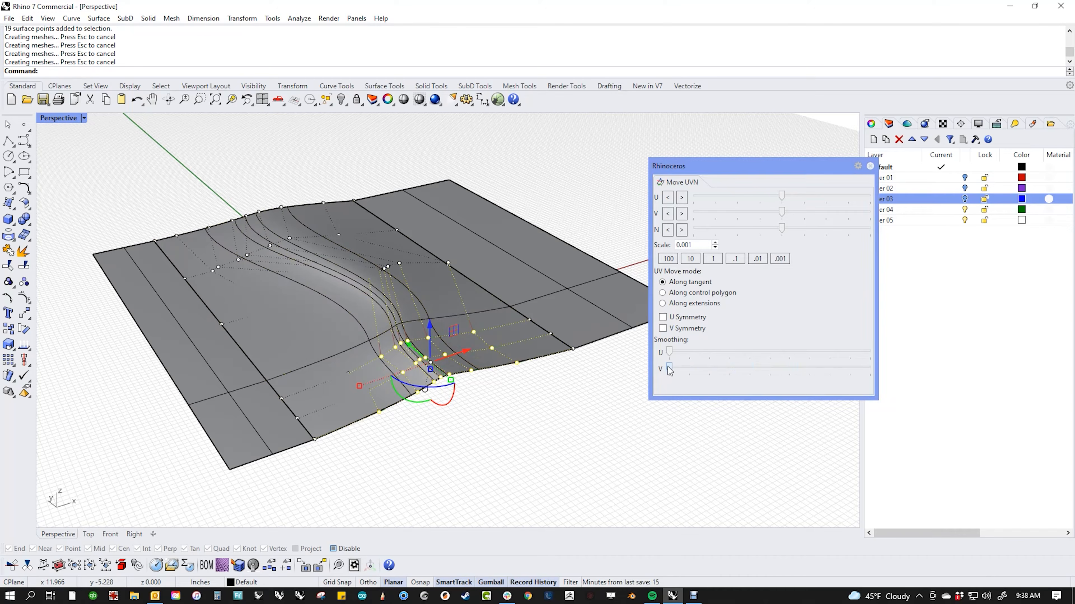
{"action": "mouse_move", "coordinate": [668, 367]}
{"action": "left_mouse_down"}
{"action": "mouse_move", "coordinate": [734, 371]}
{"action": "mouse_move", "coordinate": [668, 376]}
{"action": "left_mouse_up"}
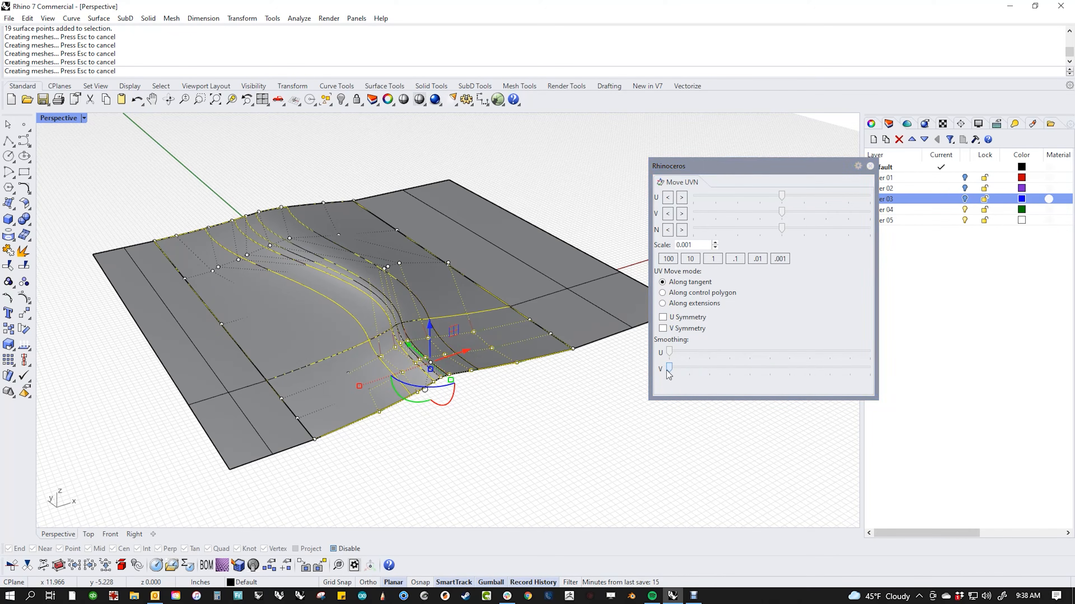
{"action": "left_click", "coordinate": [504, 400]}
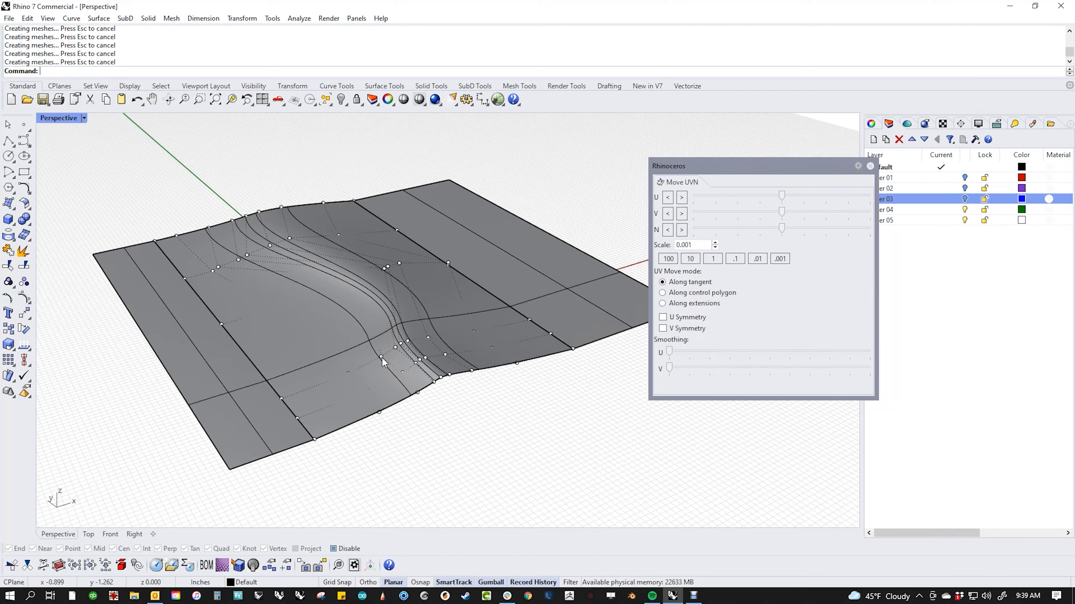
Step: Move the rib-bend control points along the normal, trying Move UVN scales 0.1, 10 and 0.01
{"action": "left_click", "coordinate": [402, 373]}
{"action": "left_click", "coordinate": [402, 372]}
{"action": "left_click", "coordinate": [417, 392]}
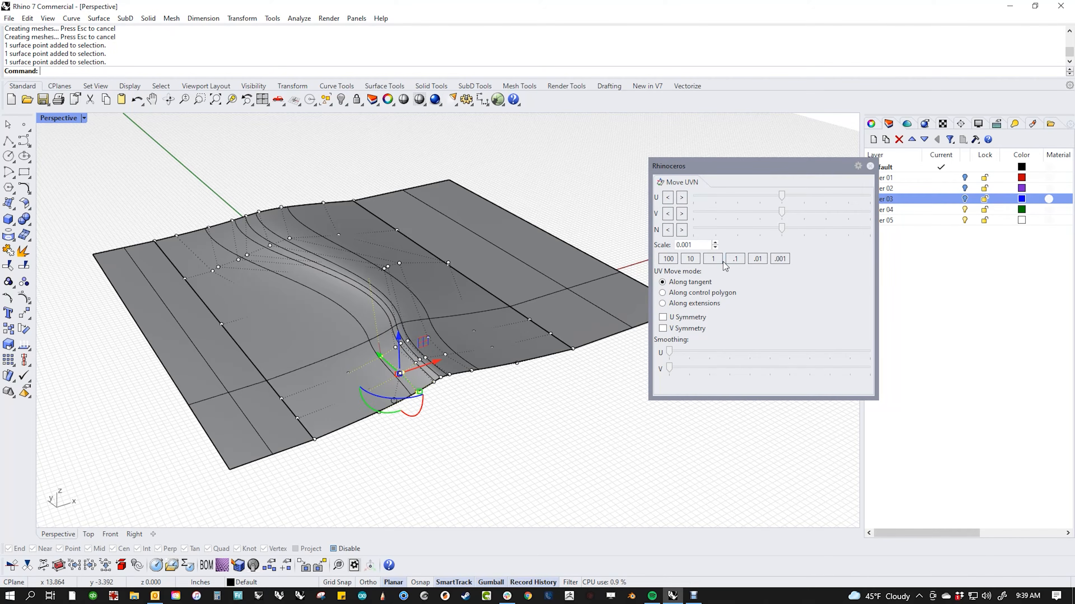
{"action": "left_click", "coordinate": [735, 259]}
{"action": "mouse_move", "coordinate": [783, 232]}
{"action": "left_mouse_down"}
{"action": "mouse_move", "coordinate": [863, 228]}
{"action": "mouse_move", "coordinate": [766, 232]}
{"action": "left_mouse_up"}
{"action": "left_click", "coordinate": [690, 259]}
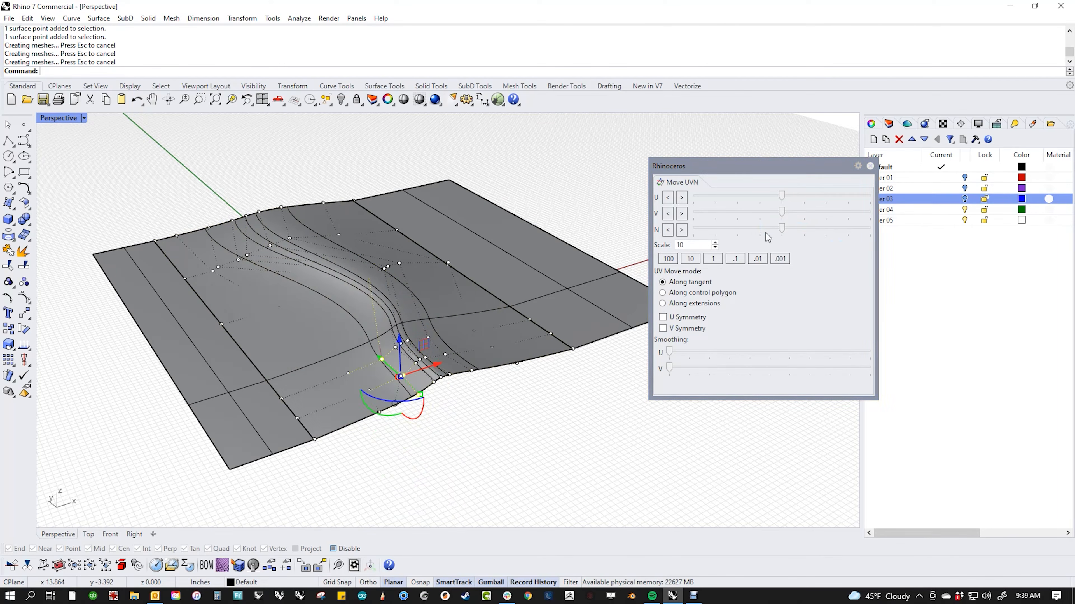
{"action": "left_click", "coordinate": [758, 259]}
{"action": "left_click_drag", "start_coordinate": [783, 232], "coordinate": [742, 238]}
{"action": "left_click_drag", "start_coordinate": [794, 235], "coordinate": [755, 243]}
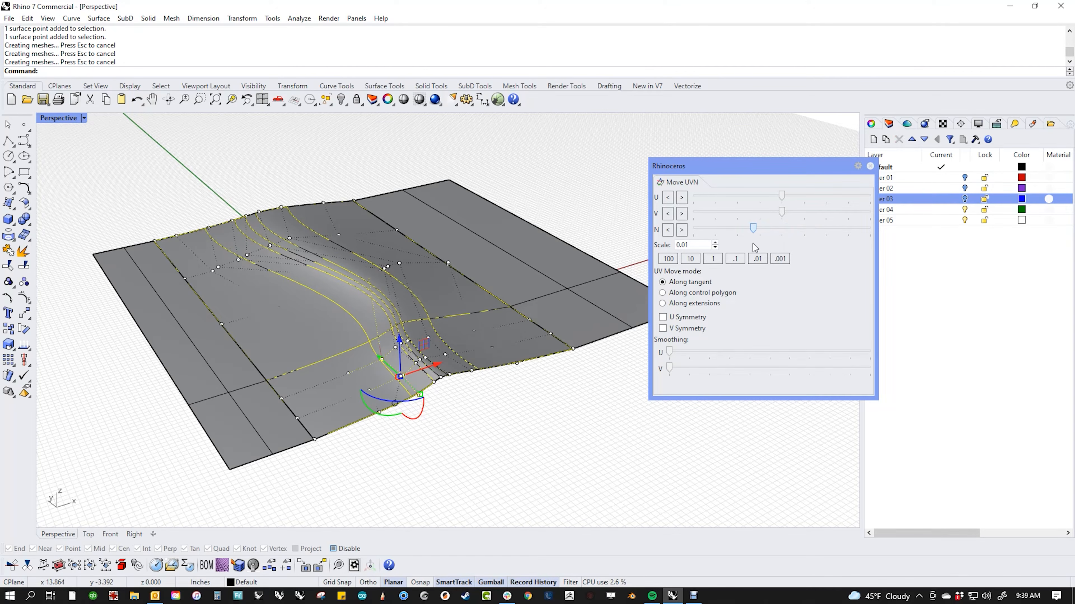
{"action": "left_click", "coordinate": [497, 423]}
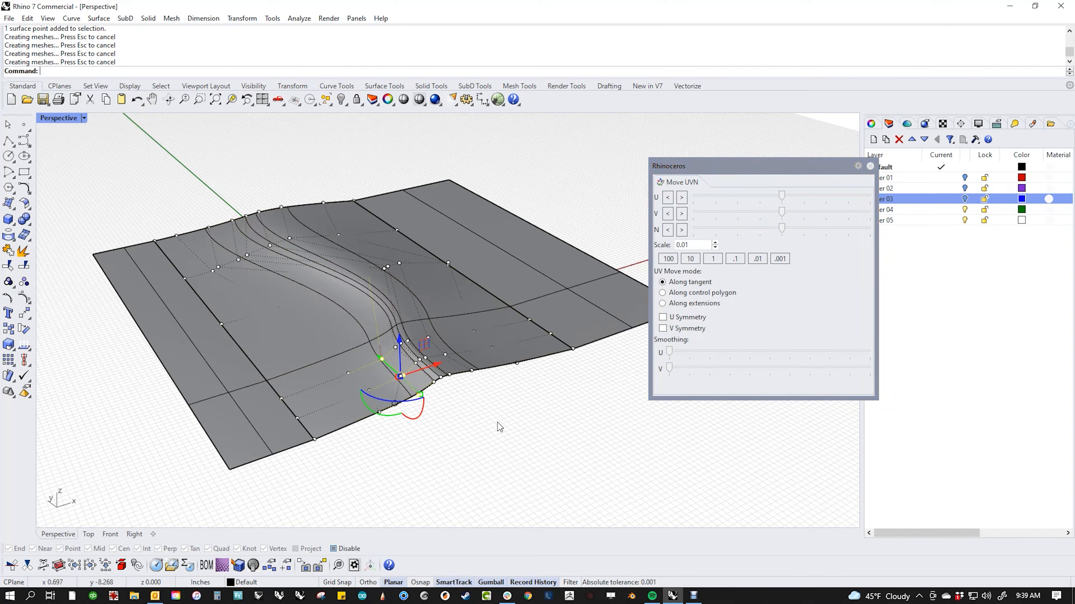
Step: Push two points at the bend's base out along the normal and reset the scale to 1
{"action": "left_click", "coordinate": [395, 348]}
{"action": "left_click", "coordinate": [415, 362], "text": "shift"}
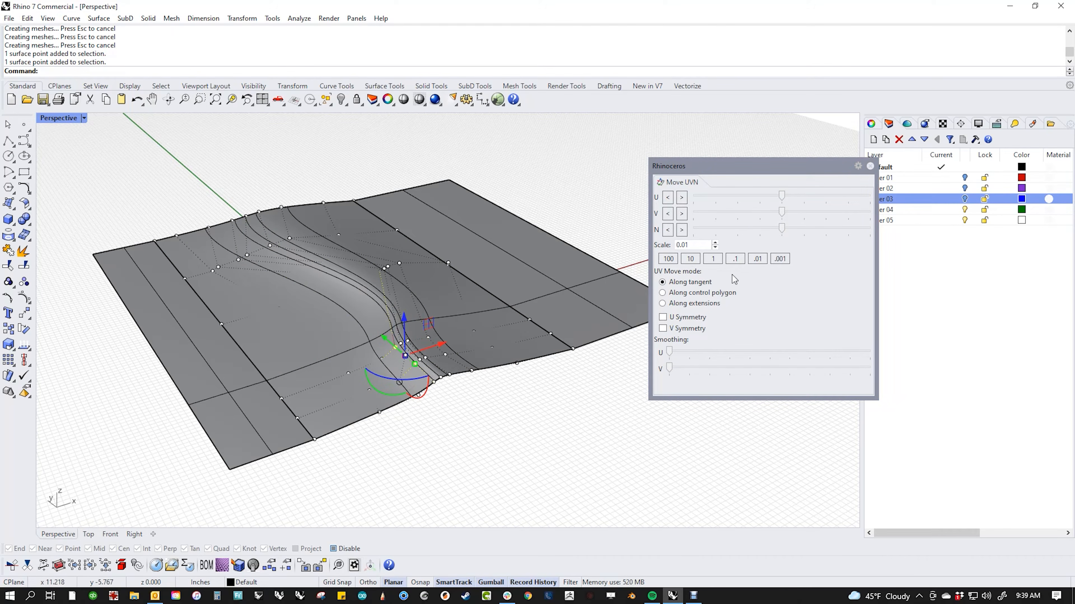
{"action": "left_click_drag", "start_coordinate": [781, 231], "coordinate": [715, 235]}
{"action": "left_click", "coordinate": [713, 258]}
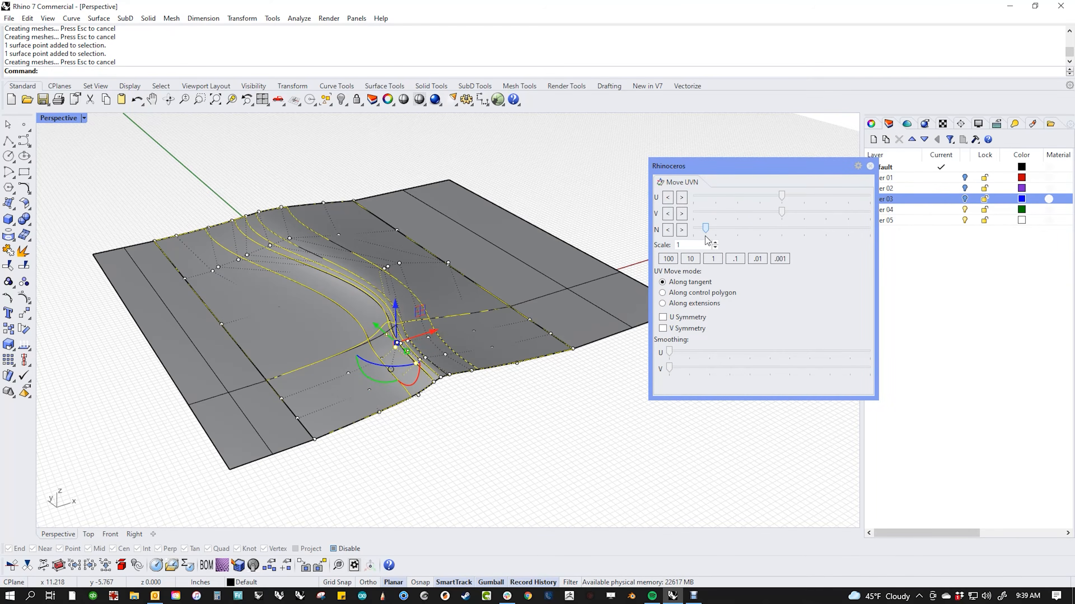
{"action": "right_click_drag", "start_coordinate": [560, 382], "coordinate": [456, 388]}
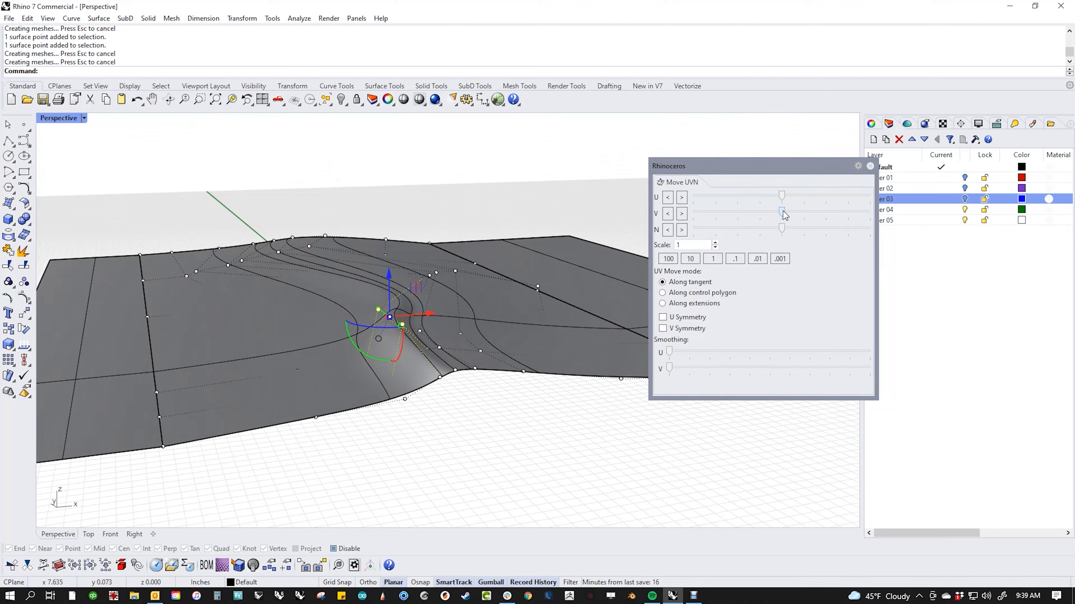
Step: Slide the selected points slightly along V, then deselect them
{"action": "mouse_move", "coordinate": [782, 211]}
{"action": "left_mouse_down"}
{"action": "mouse_move", "coordinate": [751, 221]}
{"action": "mouse_move", "coordinate": [797, 197]}
{"action": "mouse_move", "coordinate": [769, 203]}
{"action": "mouse_move", "coordinate": [784, 204]}
{"action": "left_mouse_up"}
{"action": "left_click", "coordinate": [539, 448]}
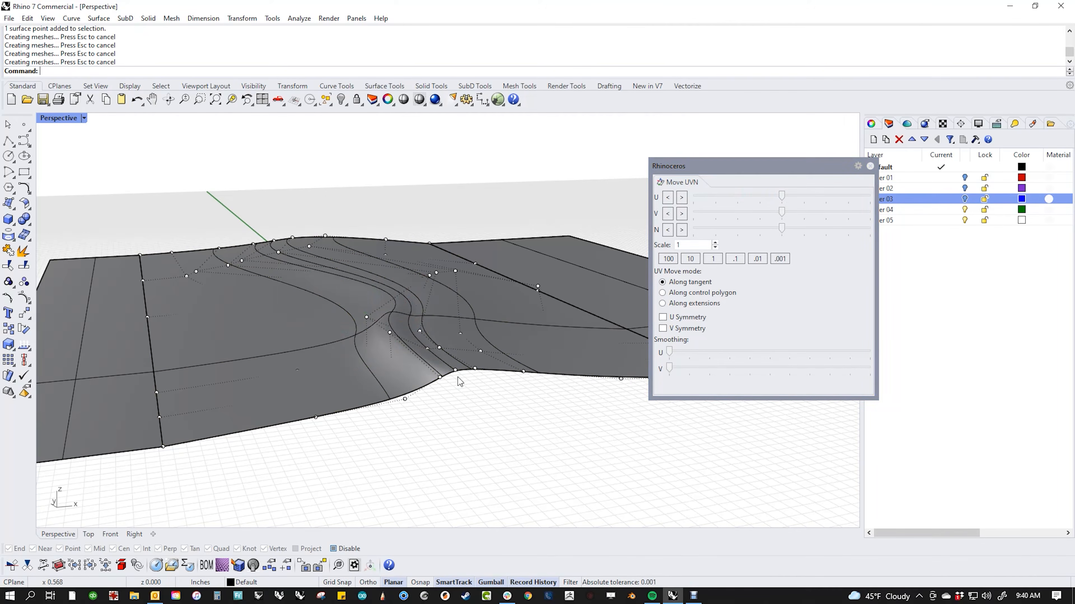
{"action": "scroll", "coordinate": [450, 378], "scroll_direction": "down", "scroll_amount": 6}
{"action": "right_click_drag", "start_coordinate": [449, 378], "coordinate": [447, 451]}
{"action": "scroll", "coordinate": [436, 423], "scroll_direction": "up", "scroll_amount": 5}
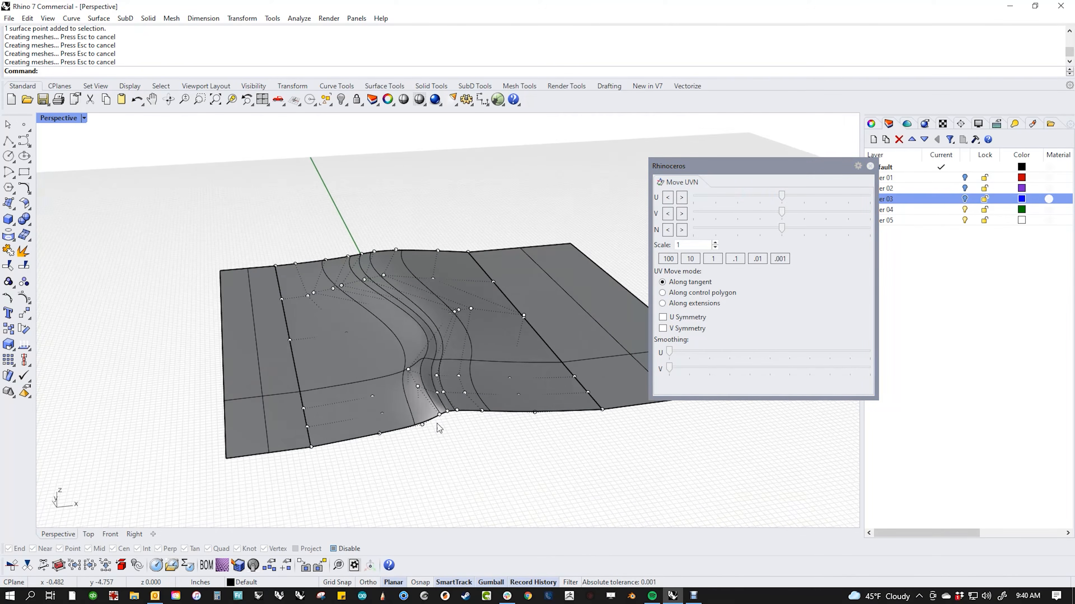
Step: Select several control points at the rib bend and smooth them twice along V
{"action": "left_click", "coordinate": [402, 355]}
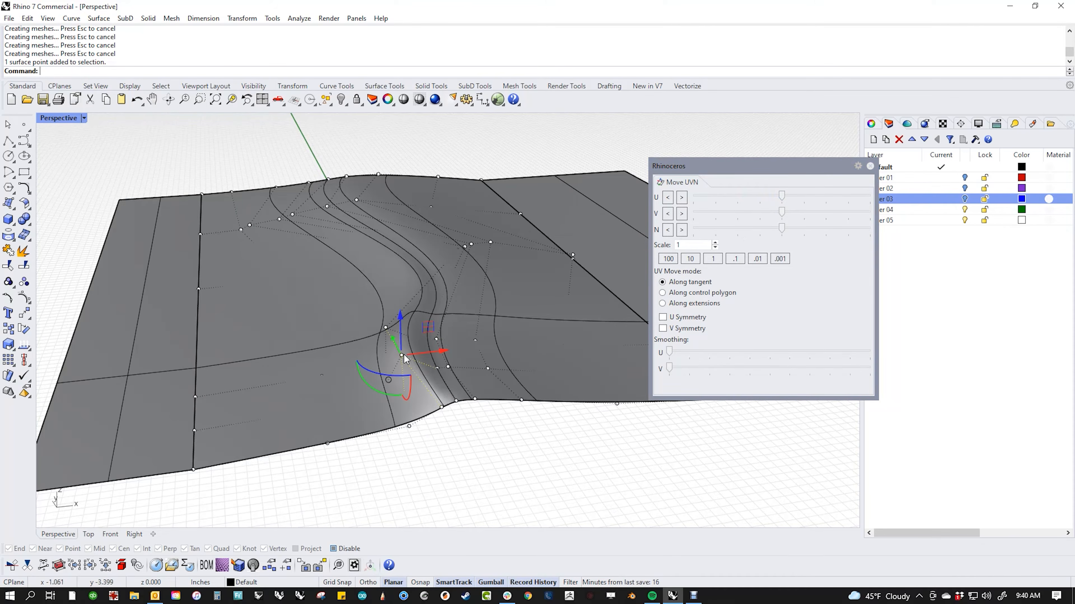
{"action": "left_click", "coordinate": [436, 368], "text": "shift"}
{"action": "left_click", "coordinate": [449, 365], "text": "shift"}
{"action": "left_click", "coordinate": [438, 370], "text": "shift"}
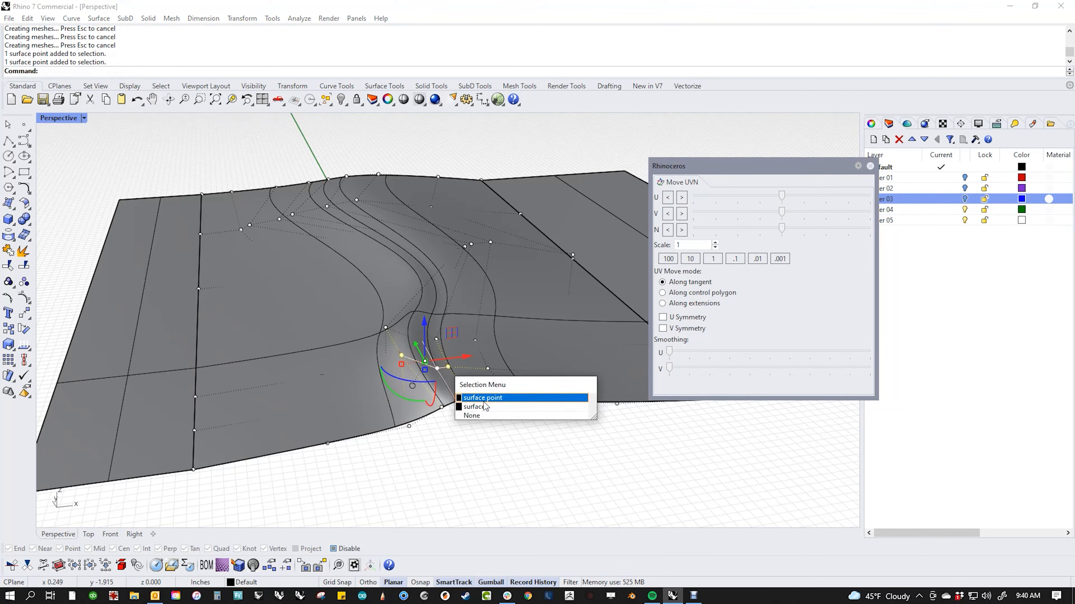
{"action": "left_click", "coordinate": [474, 406]}
{"action": "left_click", "coordinate": [436, 369], "text": "shift"}
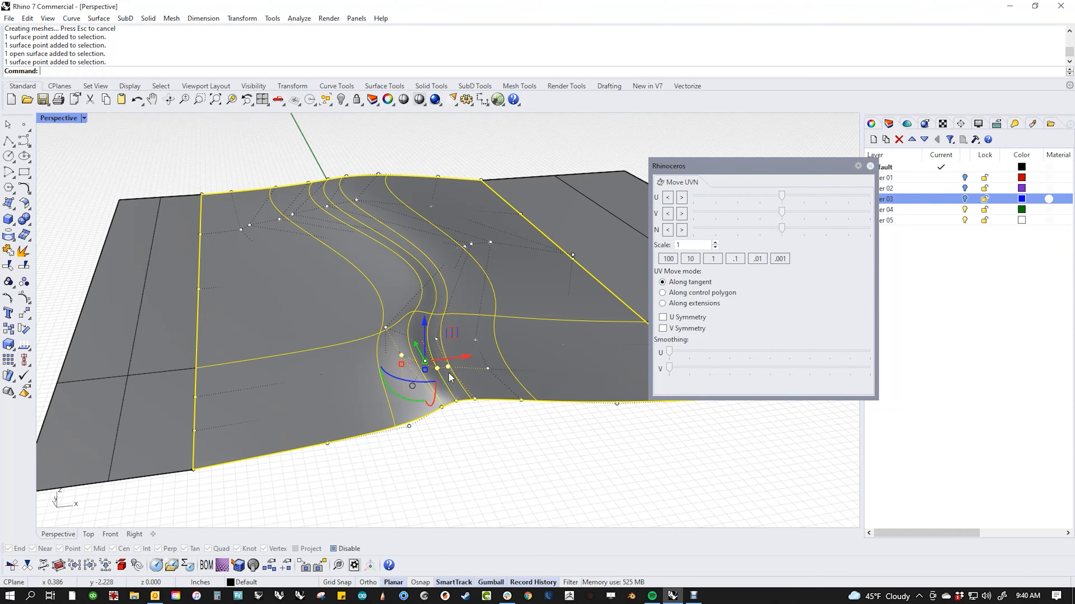
{"action": "left_click", "coordinate": [541, 375], "text": "ctrl"}
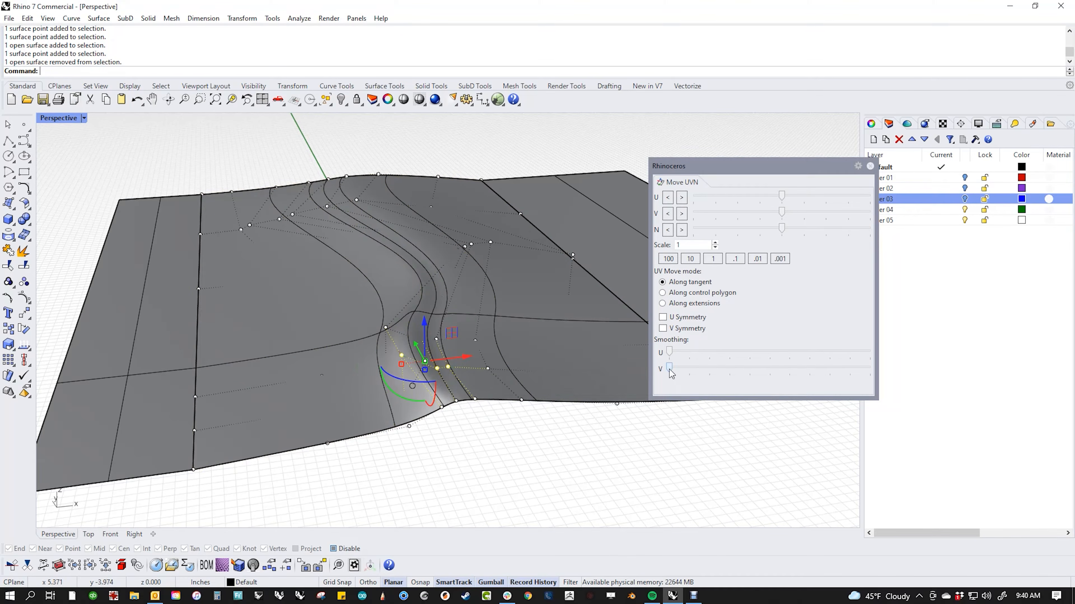
{"action": "left_click_drag", "start_coordinate": [669, 373], "coordinate": [741, 372]}
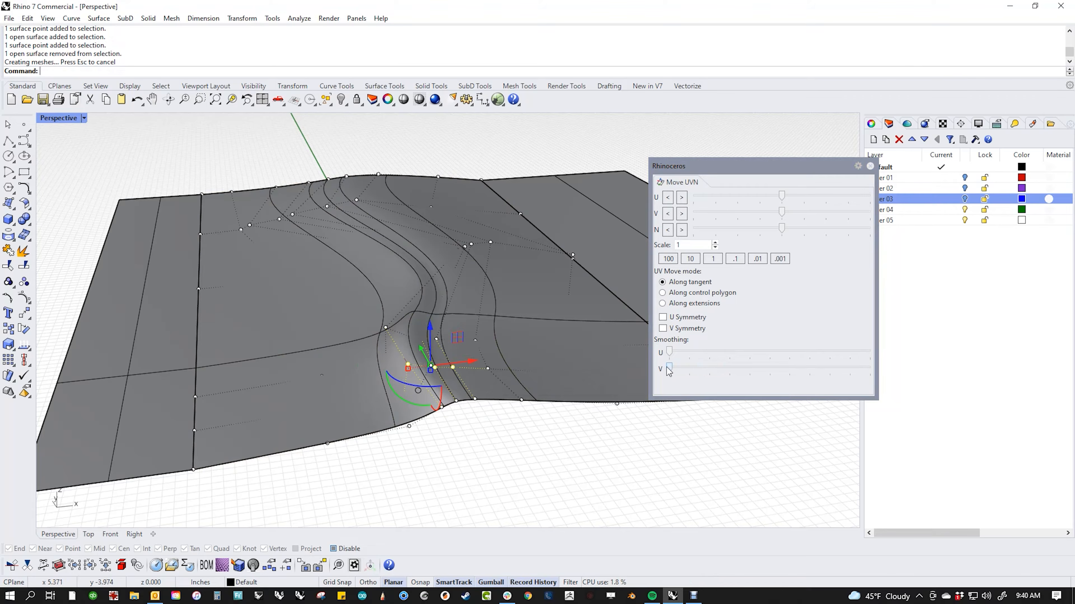
{"action": "left_click_drag", "start_coordinate": [669, 371], "coordinate": [736, 368]}
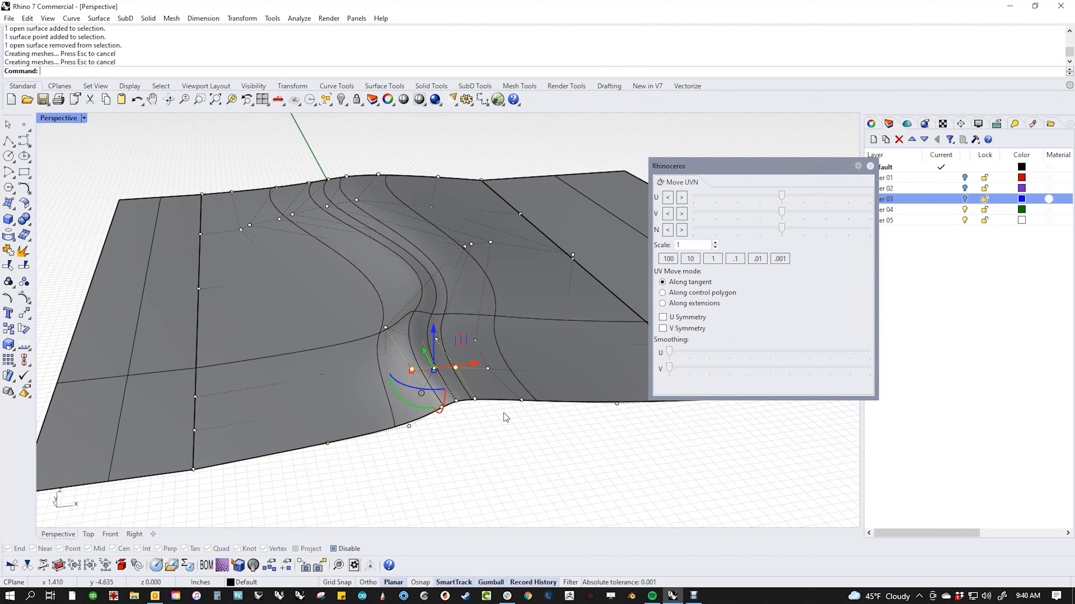
{"action": "left_click", "coordinate": [528, 443]}
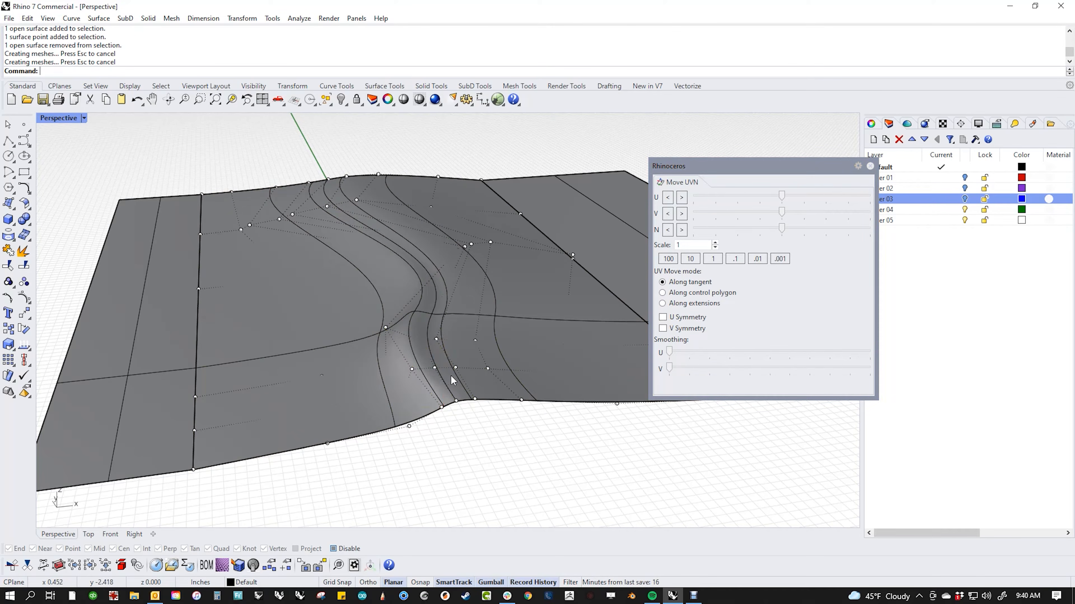
Step: In Wireframe display, select three control points at the bend, then return to Shaded
{"action": "middle_click", "coordinate": [442, 400]}
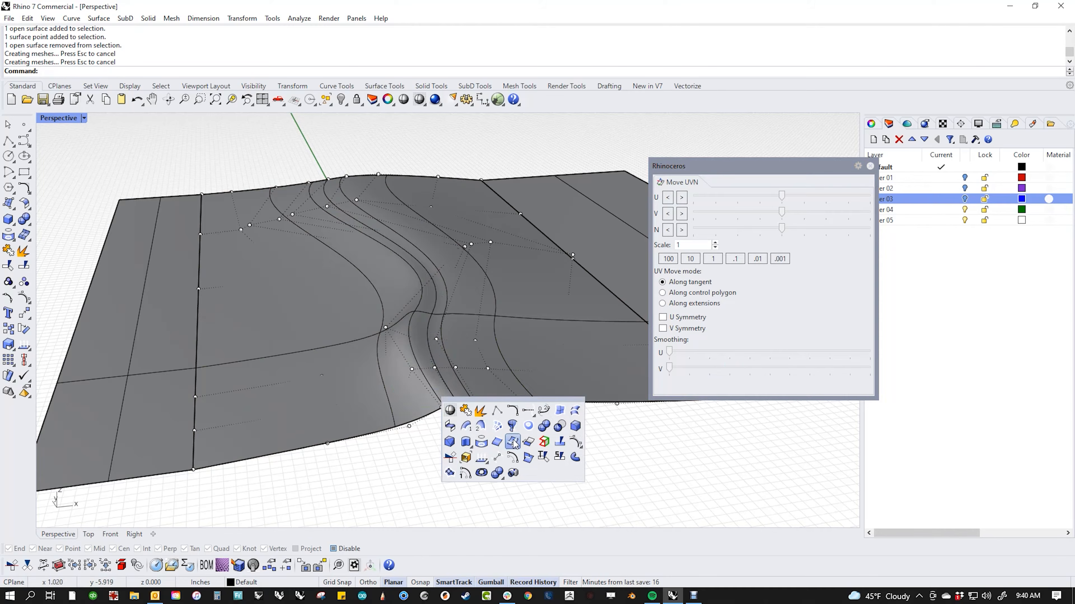
{"action": "left_click", "coordinate": [452, 412]}
{"action": "left_click", "coordinate": [422, 341]}
{"action": "left_click", "coordinate": [436, 339], "text": "shift"}
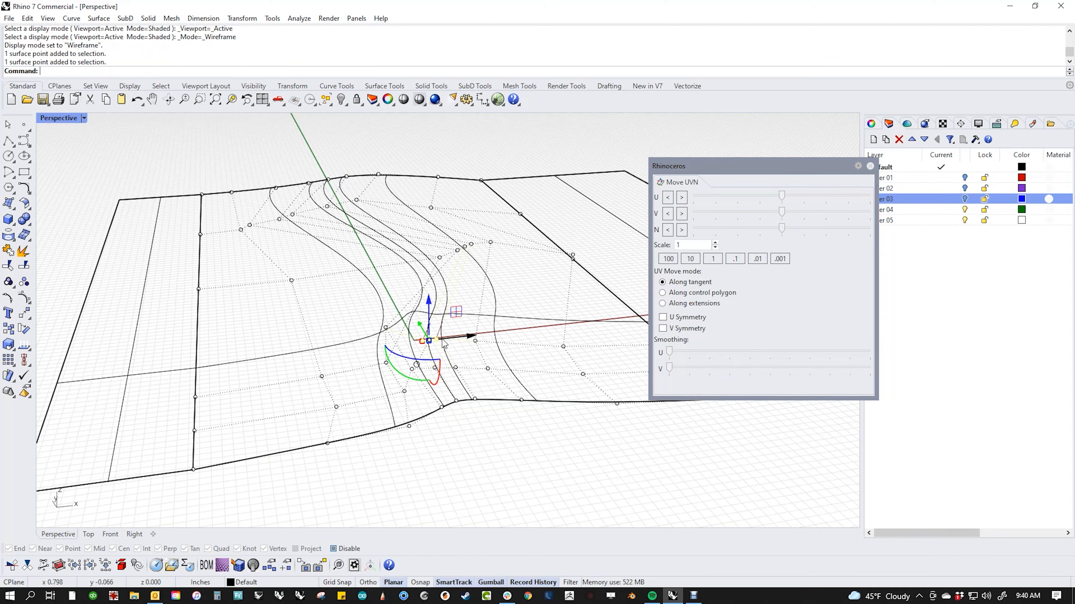
{"action": "left_click", "coordinate": [386, 328], "text": "shift"}
{"action": "middle_click", "coordinate": [422, 376]}
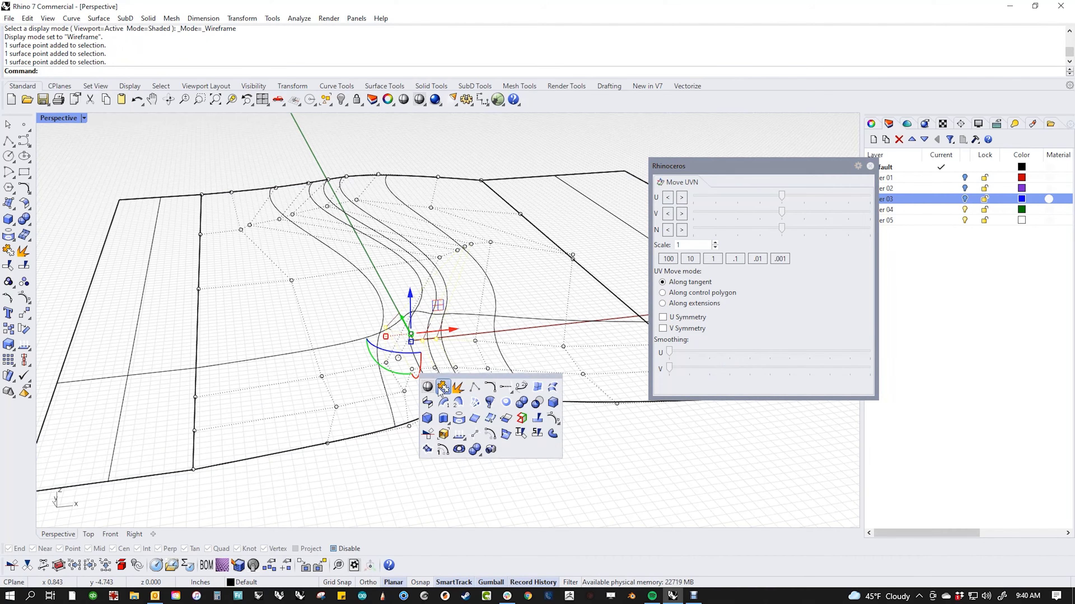
{"action": "left_click", "coordinate": [429, 387]}
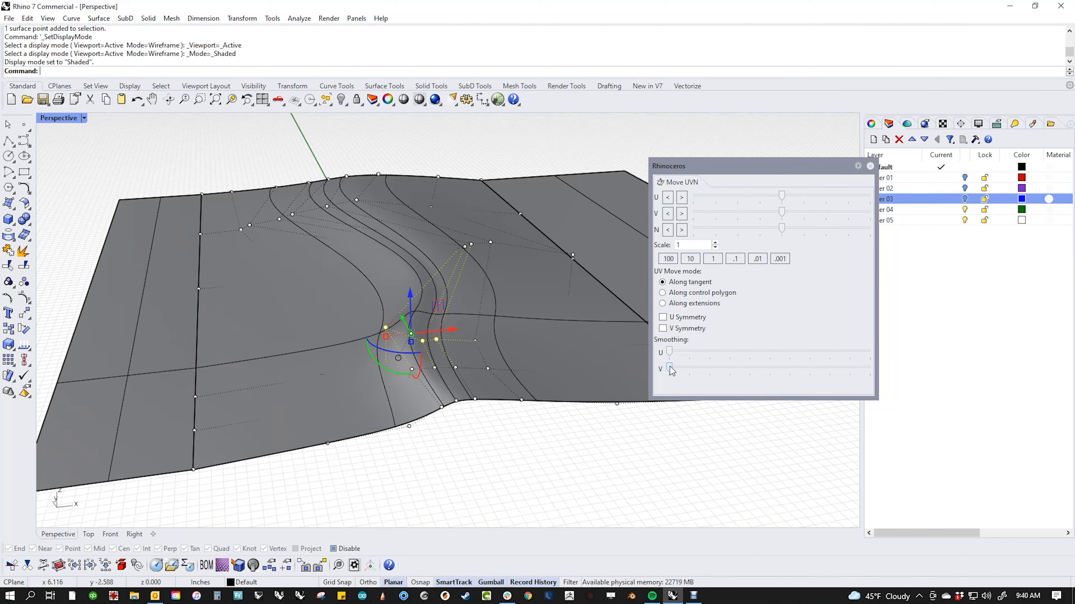
Step: Smooth the selected bend points along V, nudge them inward, and smooth two more bend points
{"action": "left_click_drag", "start_coordinate": [671, 366], "coordinate": [758, 389]}
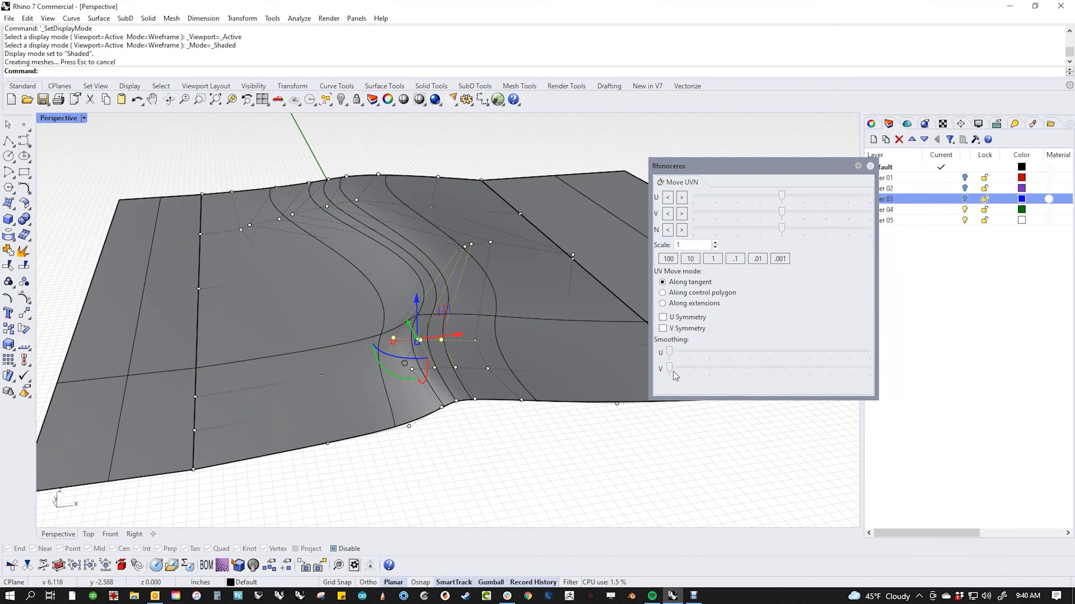
{"action": "left_click_drag", "start_coordinate": [670, 369], "coordinate": [739, 377]}
{"action": "left_click_drag", "start_coordinate": [785, 231], "coordinate": [722, 245]}
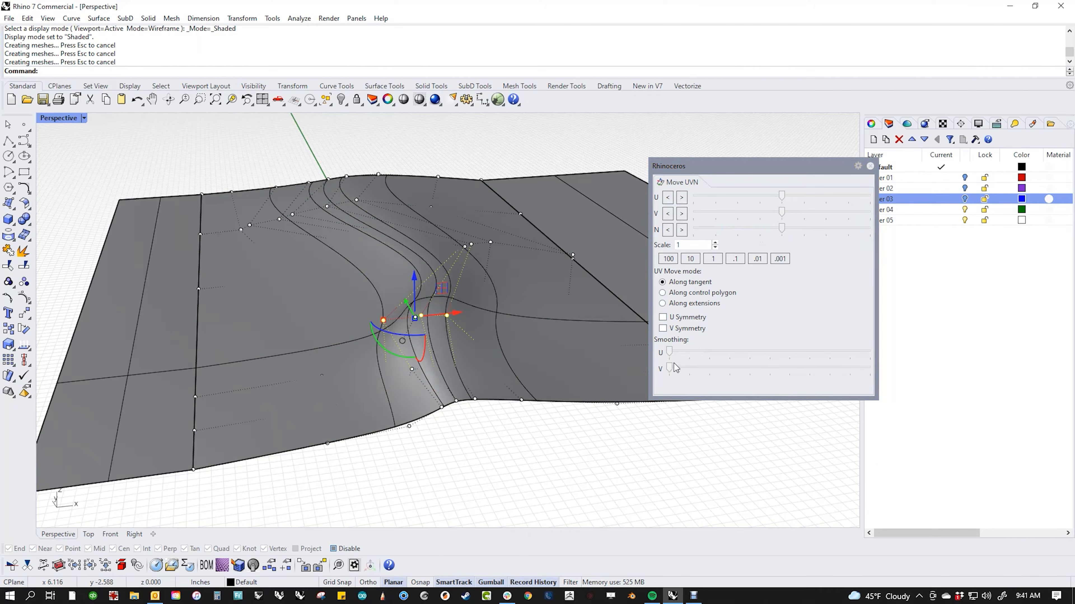
{"action": "left_click_drag", "start_coordinate": [670, 366], "coordinate": [763, 387]}
{"action": "left_click", "coordinate": [447, 315]}
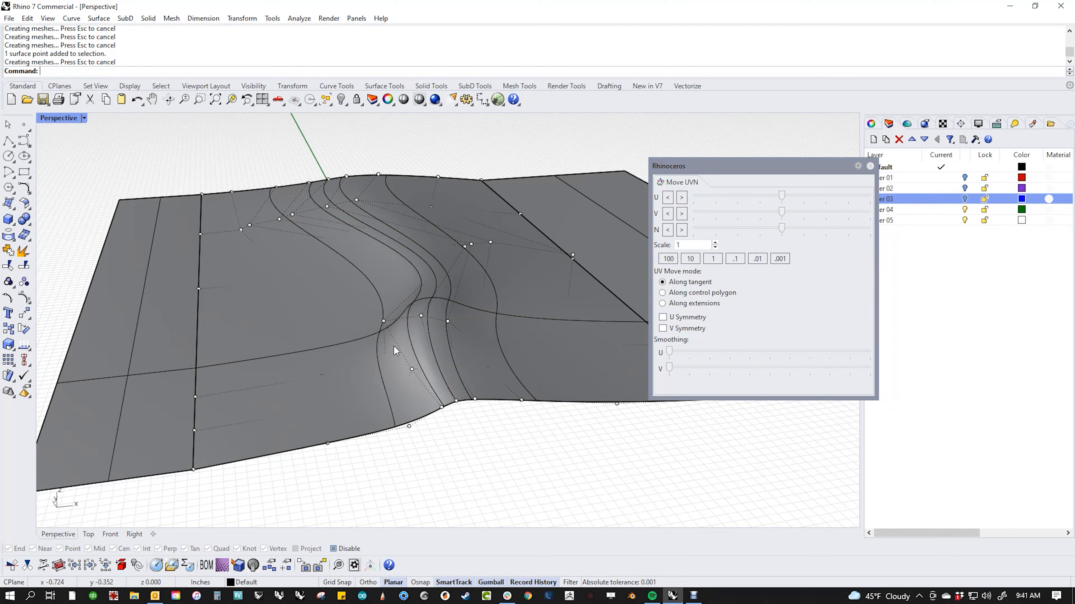
{"action": "left_click", "coordinate": [382, 320]}
{"action": "left_click_drag", "start_coordinate": [672, 368], "coordinate": [734, 379]}
{"action": "left_click", "coordinate": [512, 462]}
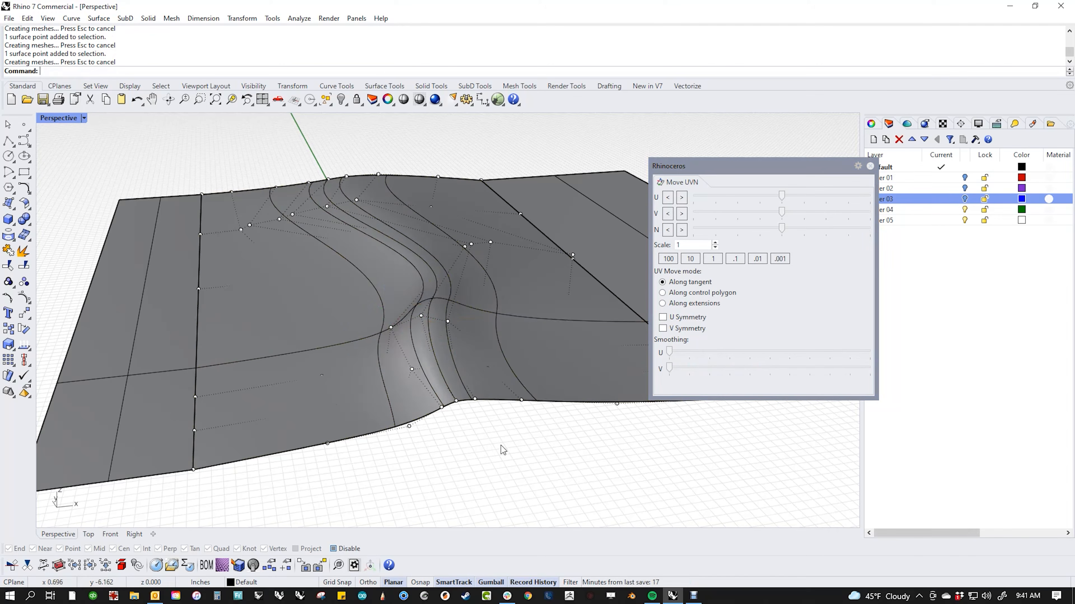
Step: In Wireframe, select the control points along the fold, undoing an accidental surface move
{"action": "middle_click", "coordinate": [356, 405]}
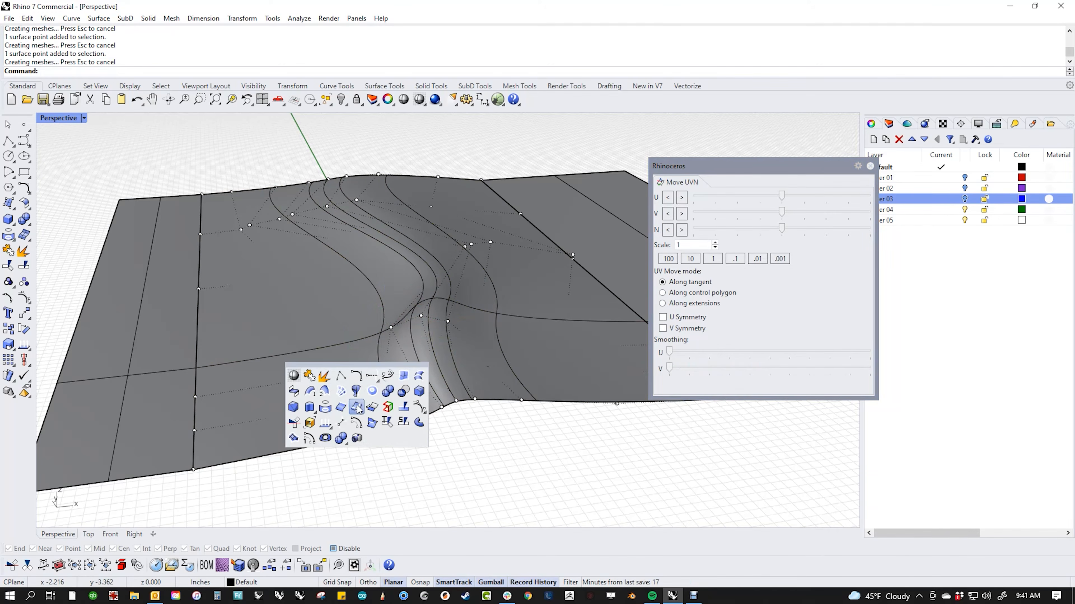
{"action": "left_click", "coordinate": [293, 375]}
{"action": "left_click_drag", "start_coordinate": [282, 355], "coordinate": [347, 389]}
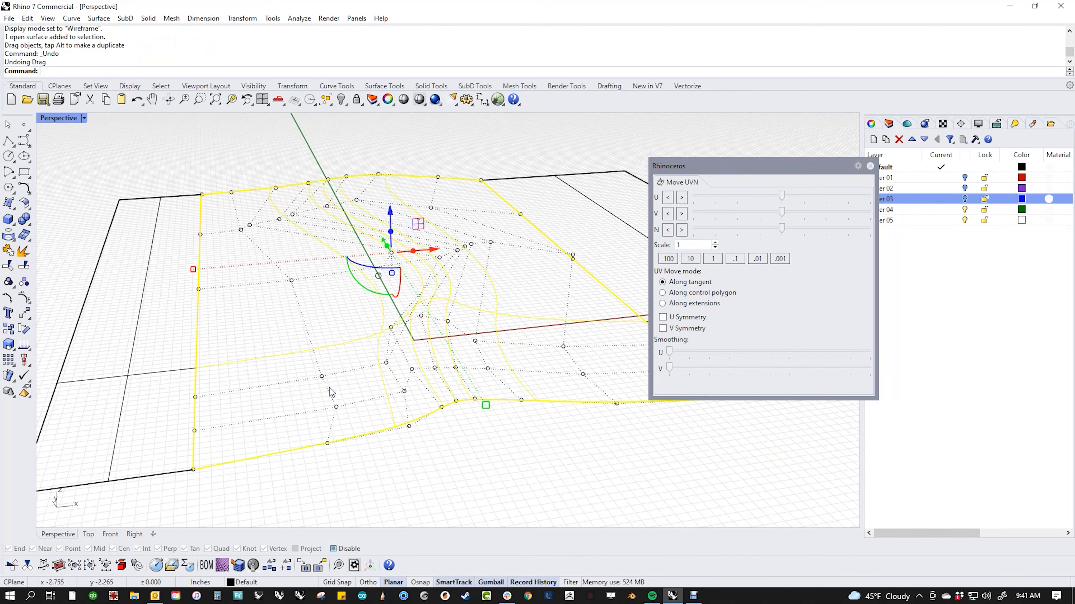
{"action": "key", "text": "ctrl+z"}
{"action": "left_click_drag", "start_coordinate": [280, 332], "coordinate": [366, 413]}
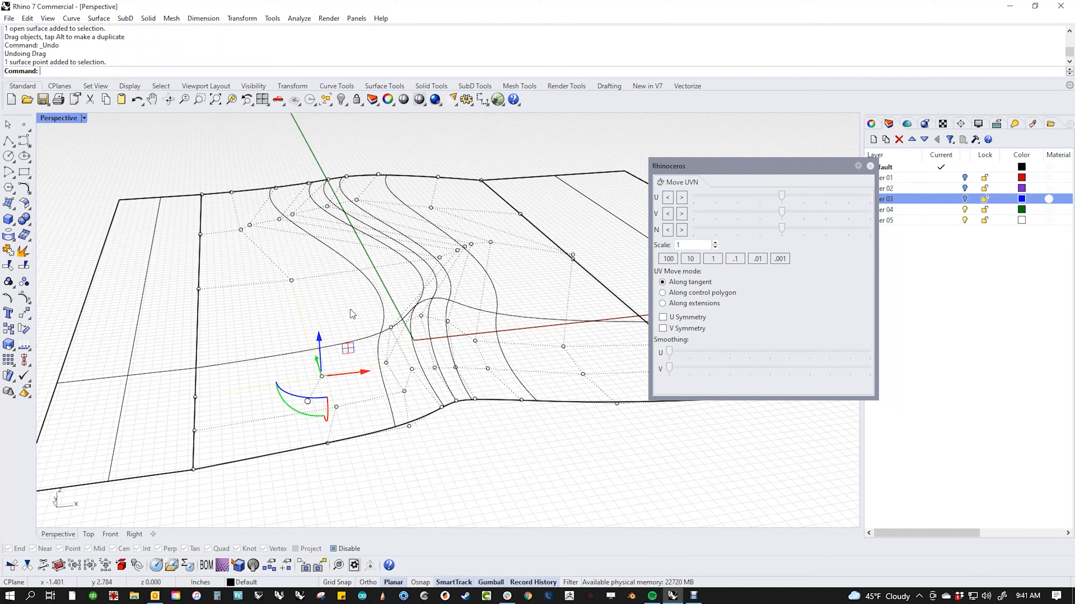
{"action": "left_click_drag", "start_coordinate": [347, 303], "coordinate": [407, 385]}
{"action": "left_click", "coordinate": [425, 318]}
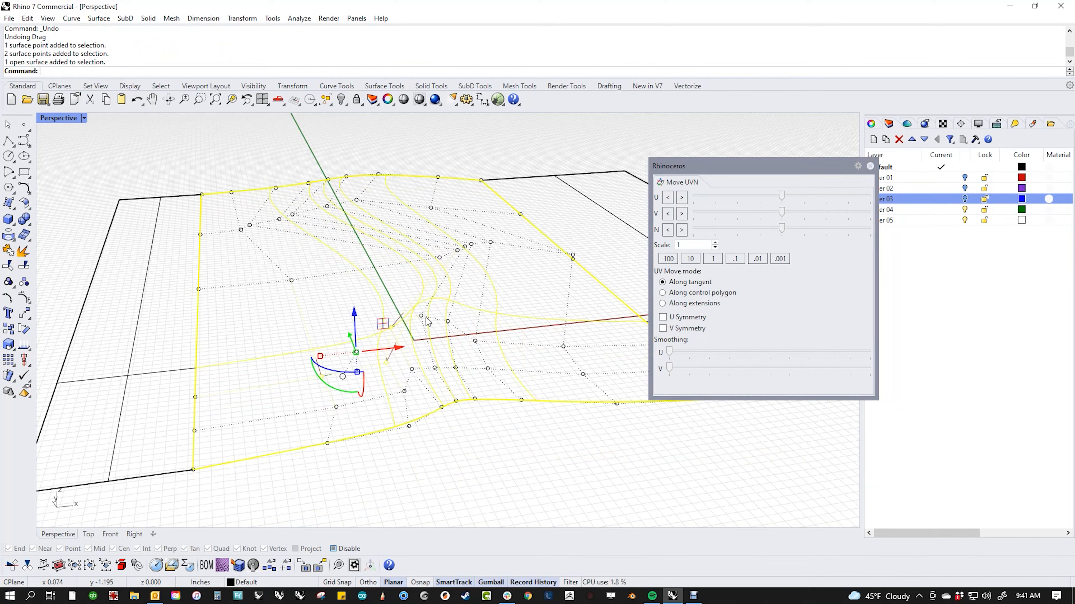
{"action": "left_click", "coordinate": [448, 322], "text": "shift"}
{"action": "left_click", "coordinate": [422, 316], "text": "shift"}
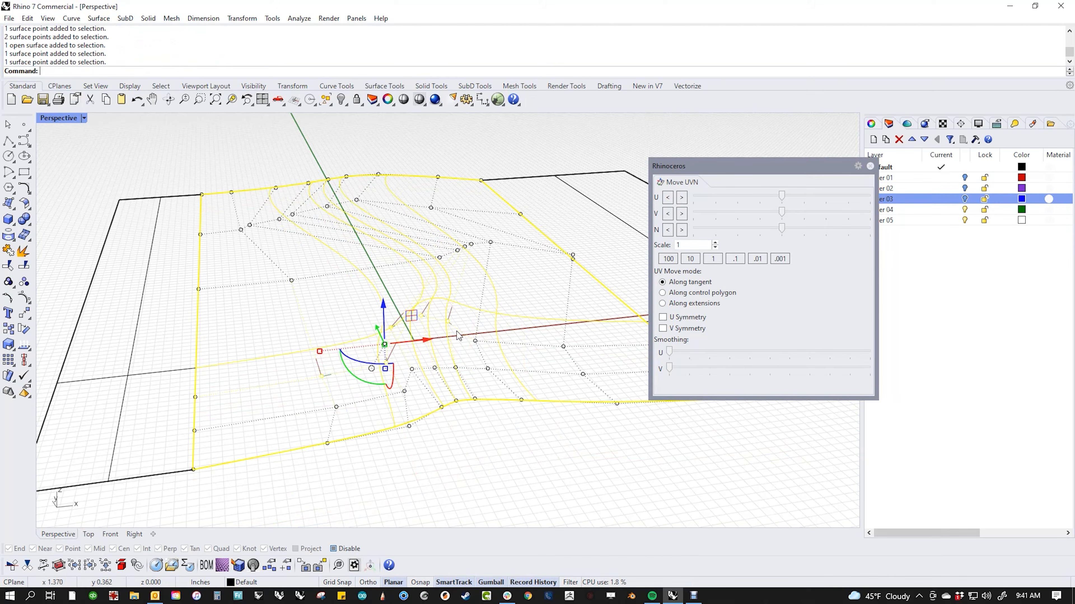
{"action": "left_click", "coordinate": [474, 340], "text": "shift"}
{"action": "left_click", "coordinate": [563, 346], "text": "shift"}
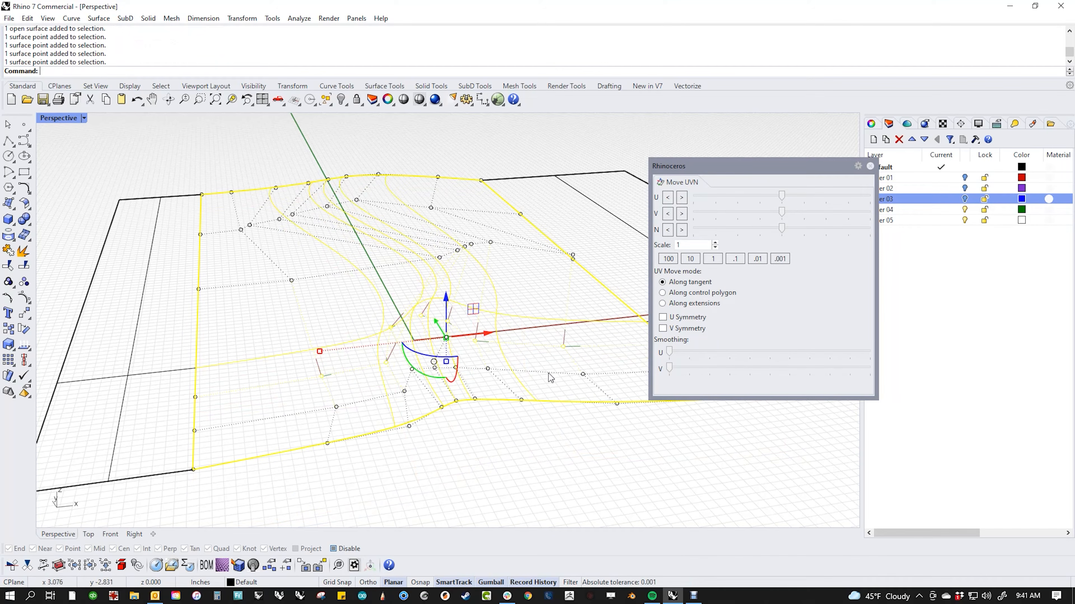
{"action": "left_click", "coordinate": [548, 402], "text": "ctrl"}
Step: Back in Shaded, fully smooth the fold points along V, then six front-fold points
{"action": "middle_click", "coordinate": [553, 446]}
{"action": "left_click", "coordinate": [498, 418]}
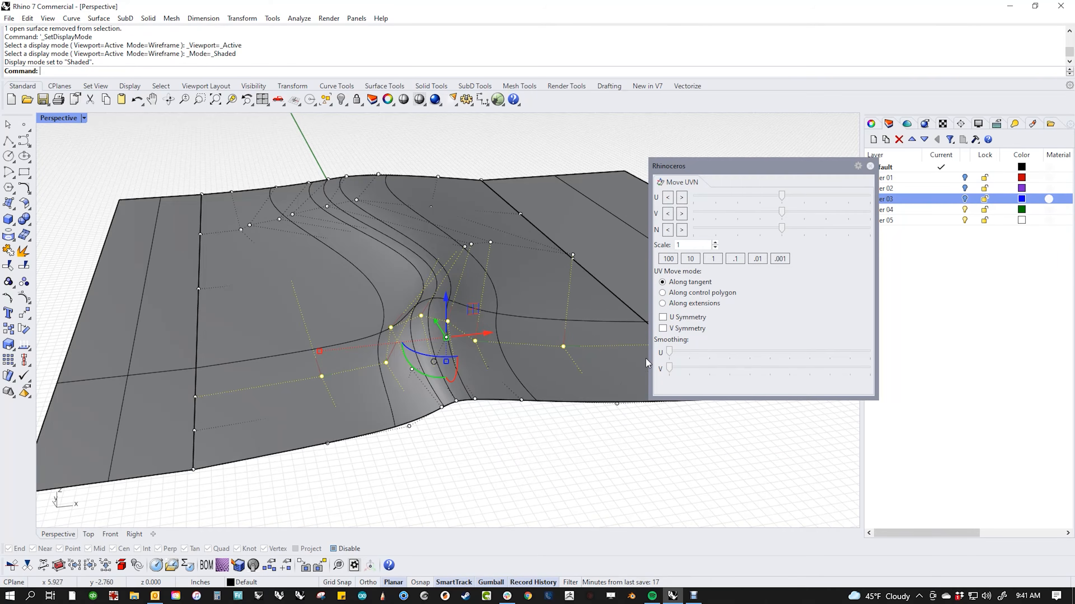
{"action": "left_click_drag", "start_coordinate": [669, 368], "coordinate": [864, 388]}
{"action": "left_click", "coordinate": [510, 447]}
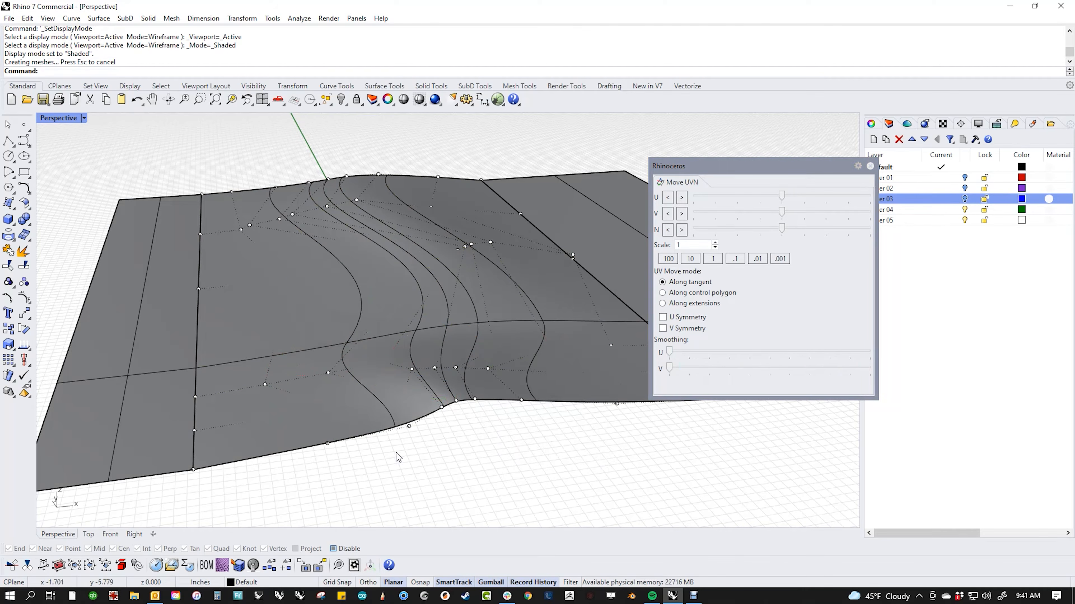
{"action": "left_click_drag", "start_coordinate": [396, 452], "coordinate": [547, 387]}
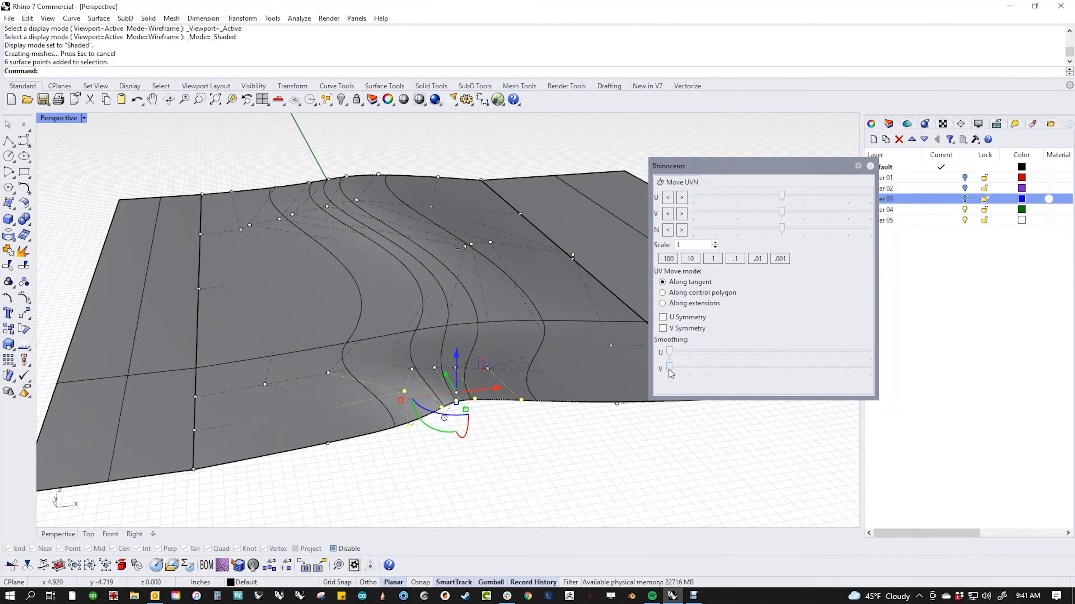
{"action": "left_click_drag", "start_coordinate": [668, 367], "coordinate": [882, 394]}
{"action": "left_click", "coordinate": [600, 463]}
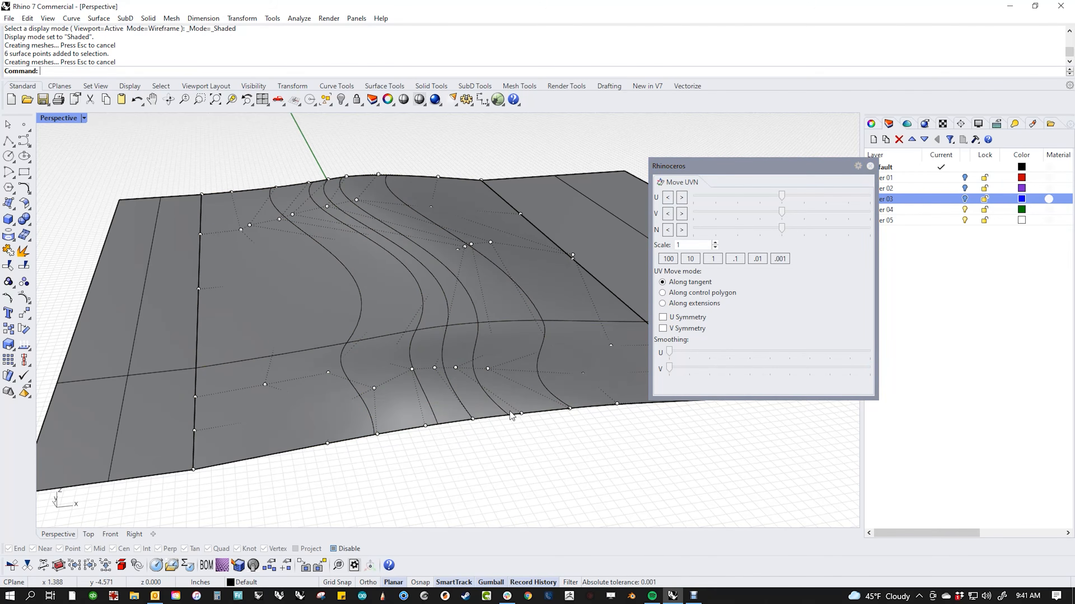
{"action": "scroll", "coordinate": [511, 412], "scroll_direction": "down", "scroll_amount": 4}
{"action": "mouse_move", "coordinate": [511, 413]}
{"action": "right_mouse_down"}
{"action": "mouse_move", "coordinate": [526, 425]}
{"action": "mouse_move", "coordinate": [507, 423]}
{"action": "mouse_move", "coordinate": [617, 453]}
{"action": "mouse_move", "coordinate": [602, 394]}
{"action": "mouse_move", "coordinate": [512, 398]}
{"action": "right_mouse_up"}
{"action": "scroll", "coordinate": [602, 395], "scroll_direction": "up", "scroll_amount": 3}
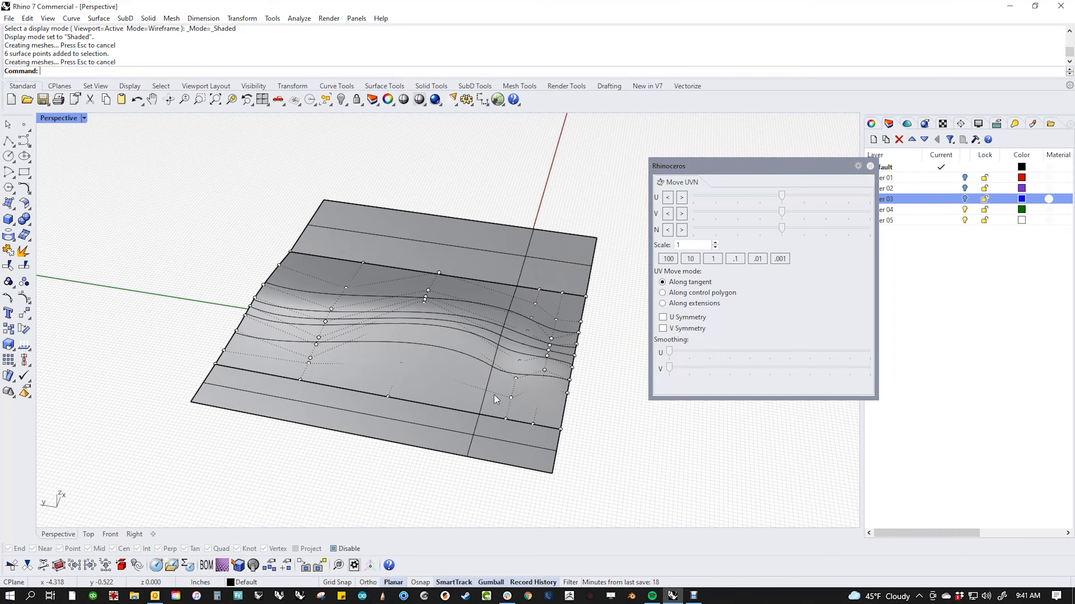
{"action": "middle_click", "coordinate": [413, 361]}
{"action": "left_click", "coordinate": [348, 331]}
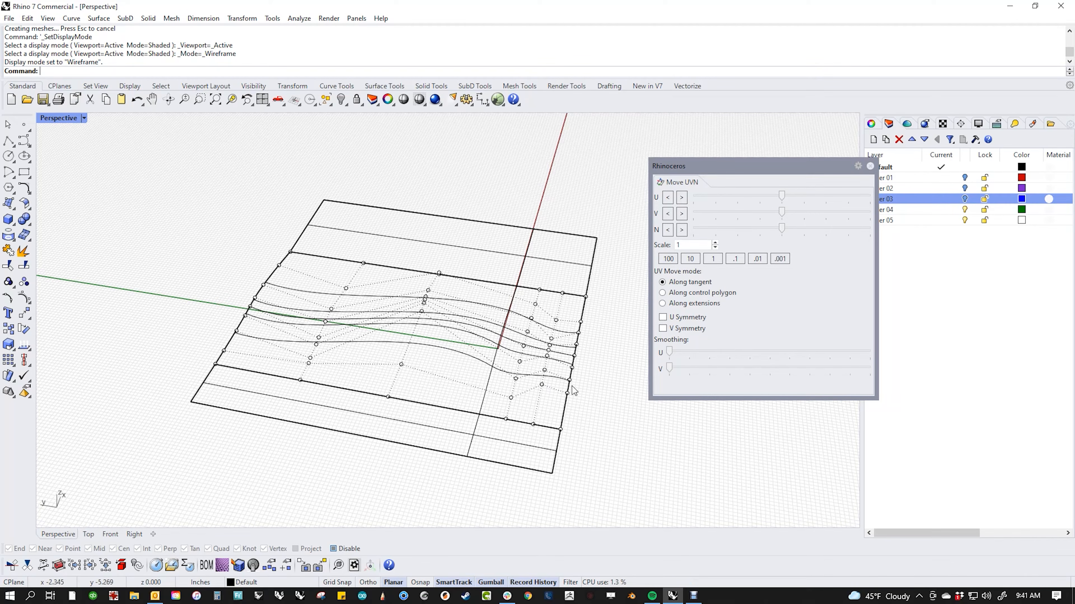
{"action": "scroll", "coordinate": [541, 393], "scroll_direction": "up", "scroll_amount": 2}
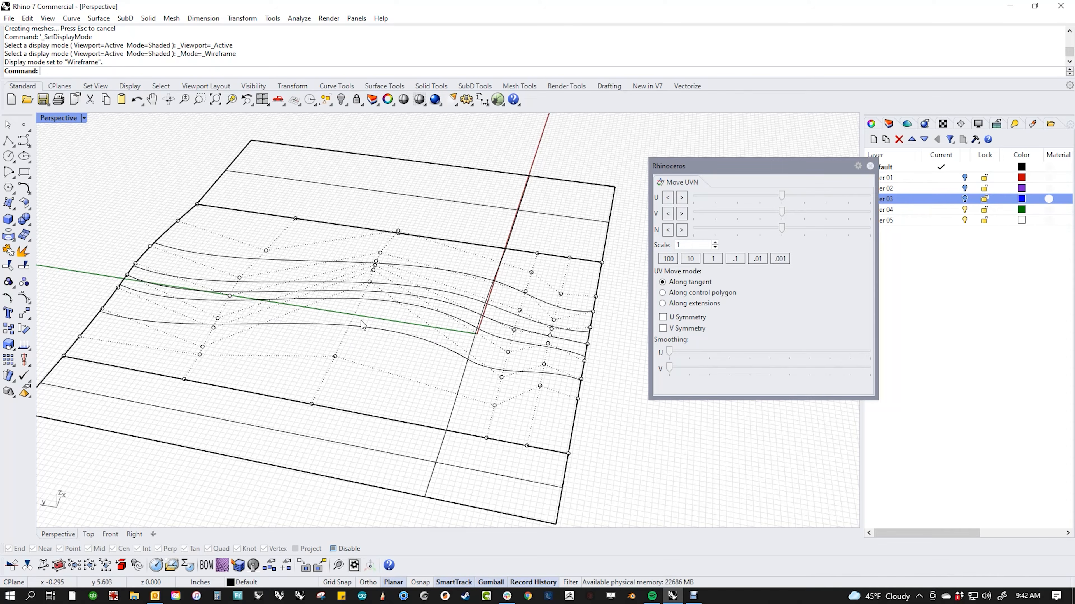
{"action": "left_click_drag", "start_coordinate": [359, 245], "coordinate": [419, 314]}
{"action": "right_click_drag", "start_coordinate": [419, 314], "coordinate": [395, 274]}
{"action": "left_click_drag", "start_coordinate": [404, 241], "coordinate": [299, 192]}
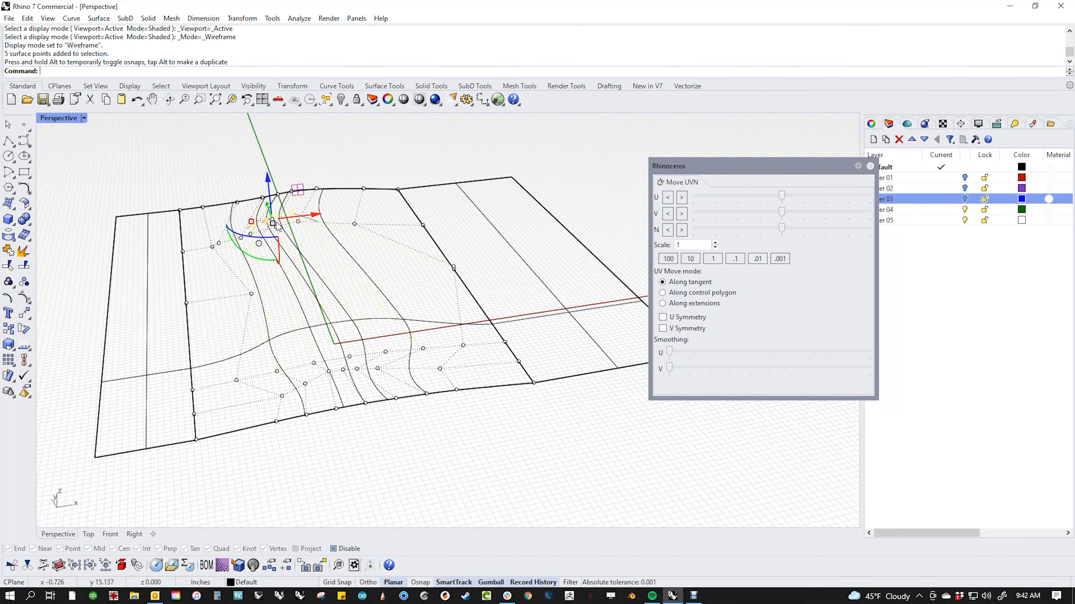
{"action": "middle_click", "coordinate": [352, 287]}
{"action": "left_click", "coordinate": [289, 258]}
{"action": "right_click_drag", "start_coordinate": [319, 304], "coordinate": [332, 261]}
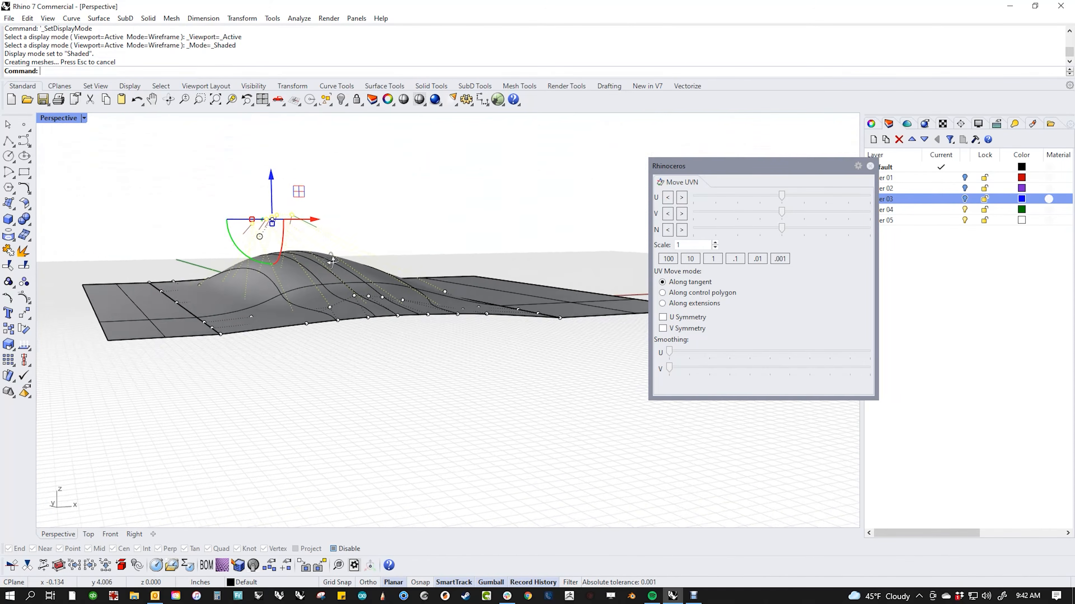
{"action": "key", "text": "ctrl+z"}
{"action": "right_click_drag", "start_coordinate": [370, 296], "coordinate": [344, 402]}
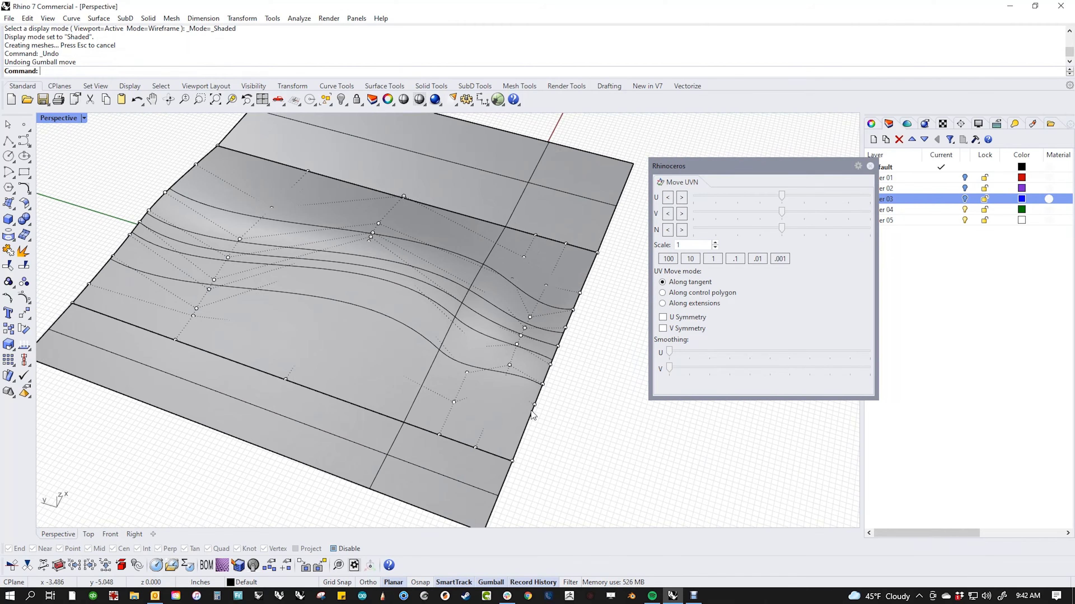
{"action": "middle_click", "coordinate": [411, 341]}
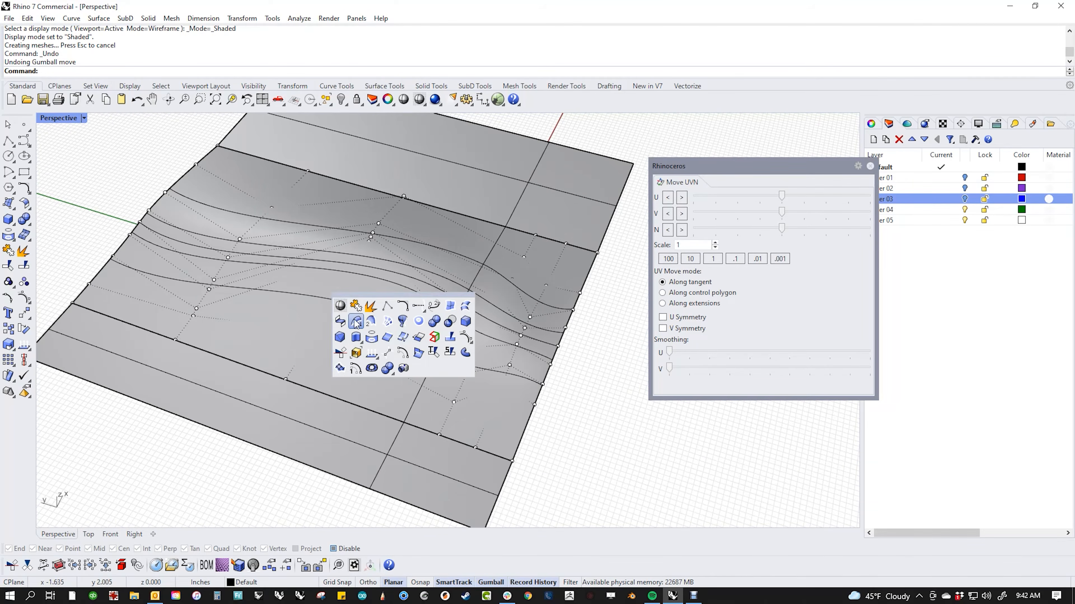
Step: In Wireframe, select four surface control points and smooth them along U
{"action": "left_click", "coordinate": [337, 306]}
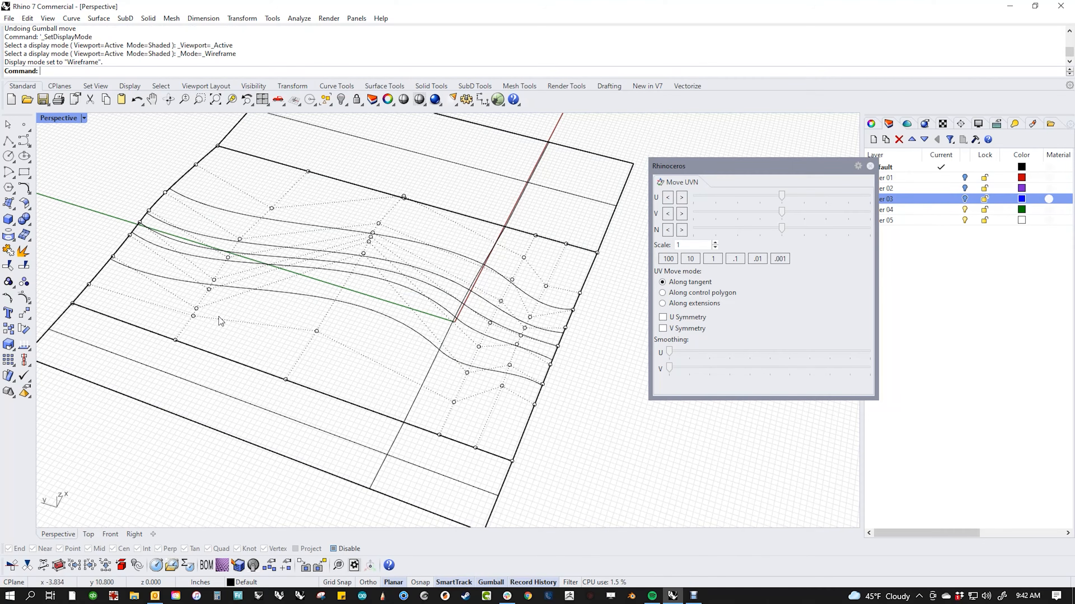
{"action": "left_click", "coordinate": [197, 309]}
{"action": "left_click", "coordinate": [365, 261]}
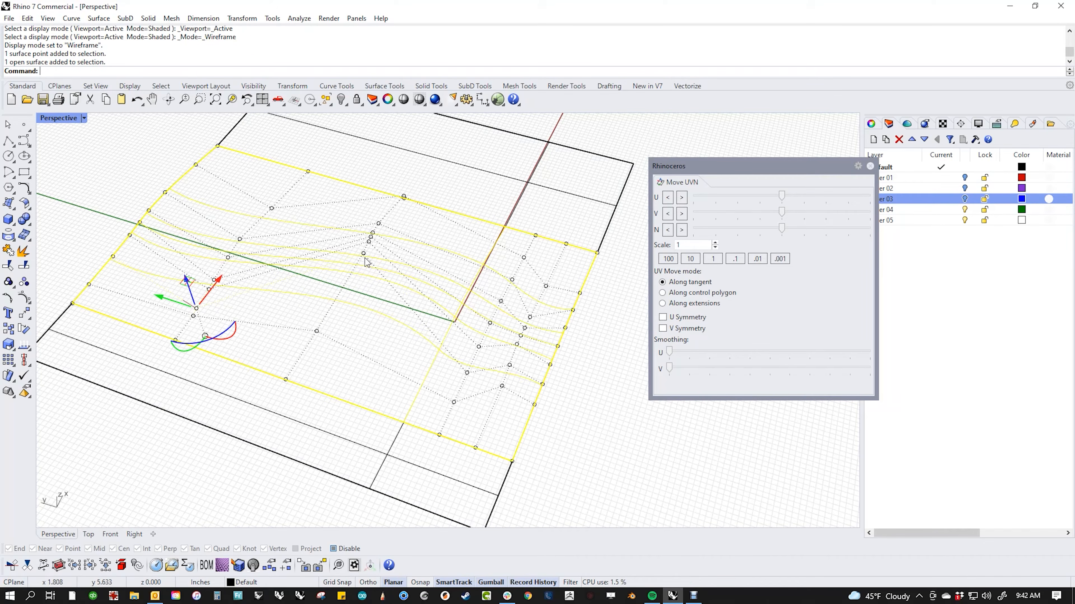
{"action": "left_click", "coordinate": [364, 259]}
{"action": "left_click", "coordinate": [469, 375]}
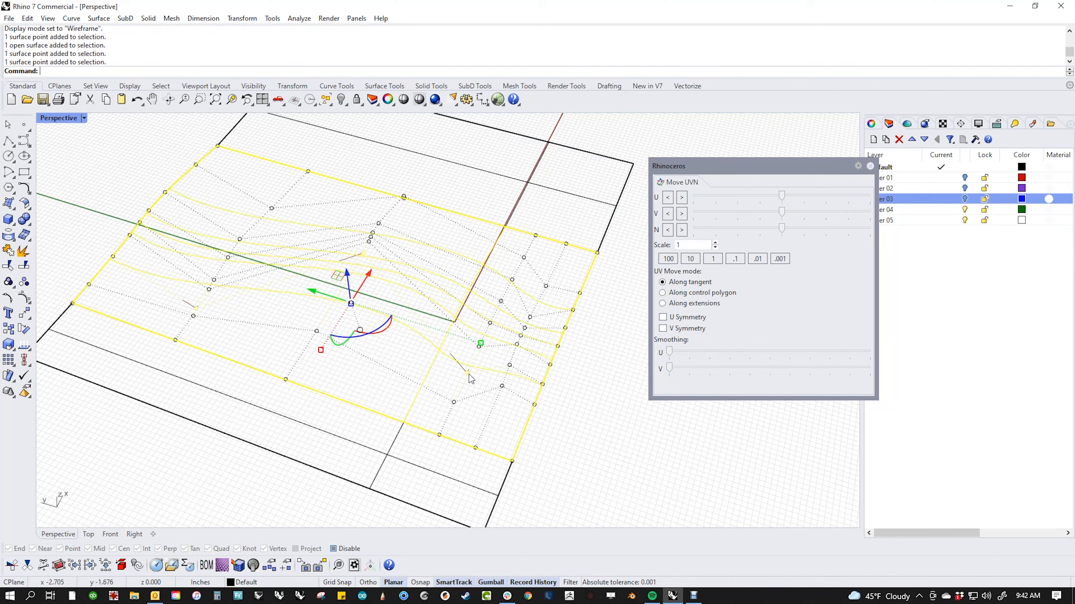
{"action": "left_click", "coordinate": [510, 376]}
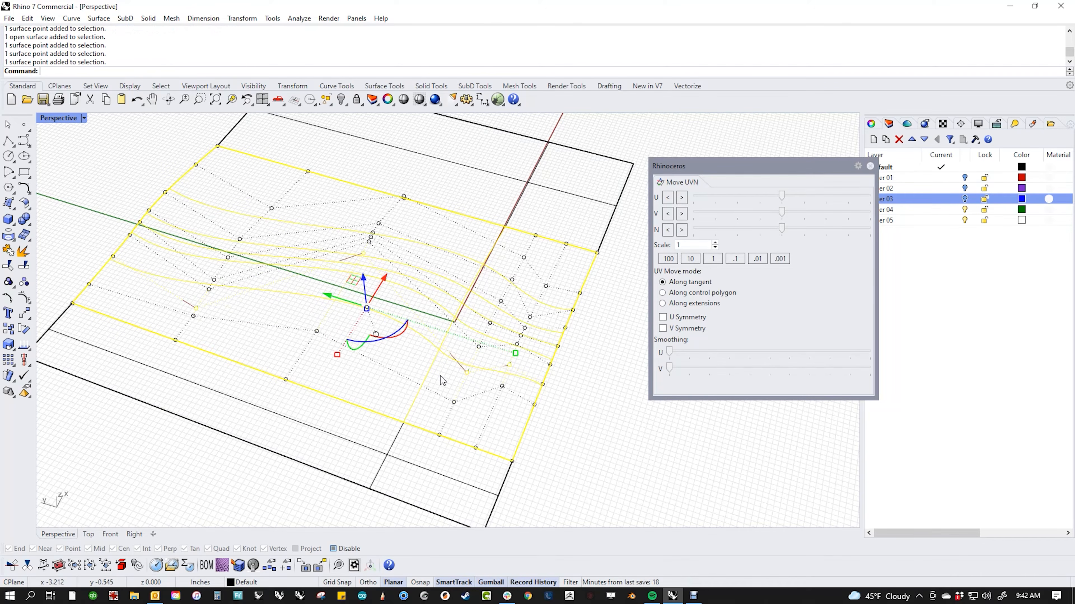
{"action": "left_click", "coordinate": [433, 377], "text": "ctrl"}
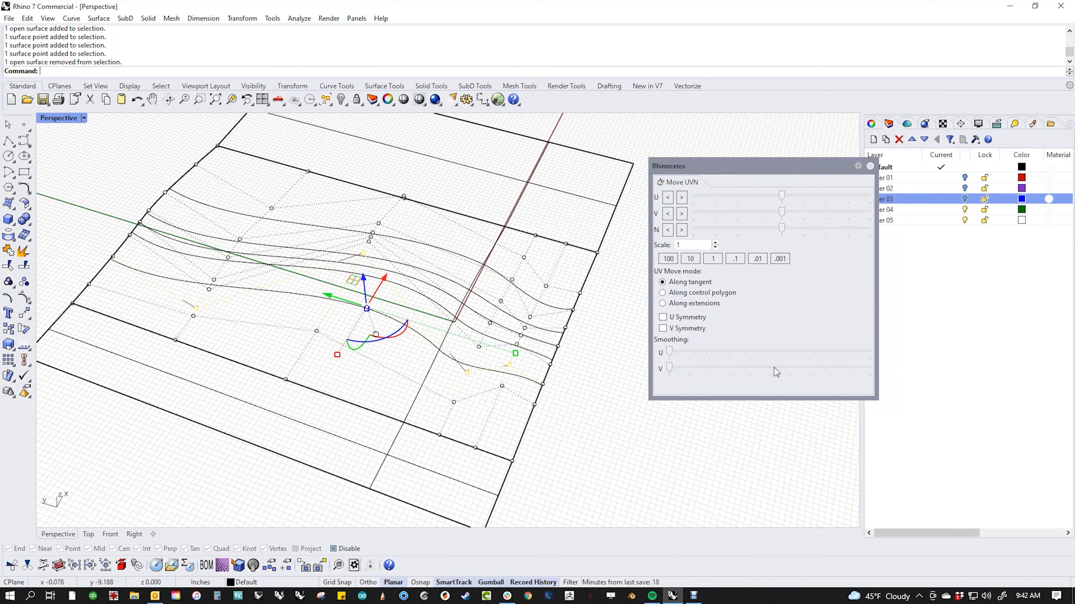
{"action": "left_click_drag", "start_coordinate": [669, 353], "coordinate": [752, 368]}
{"action": "left_click", "coordinate": [594, 454]}
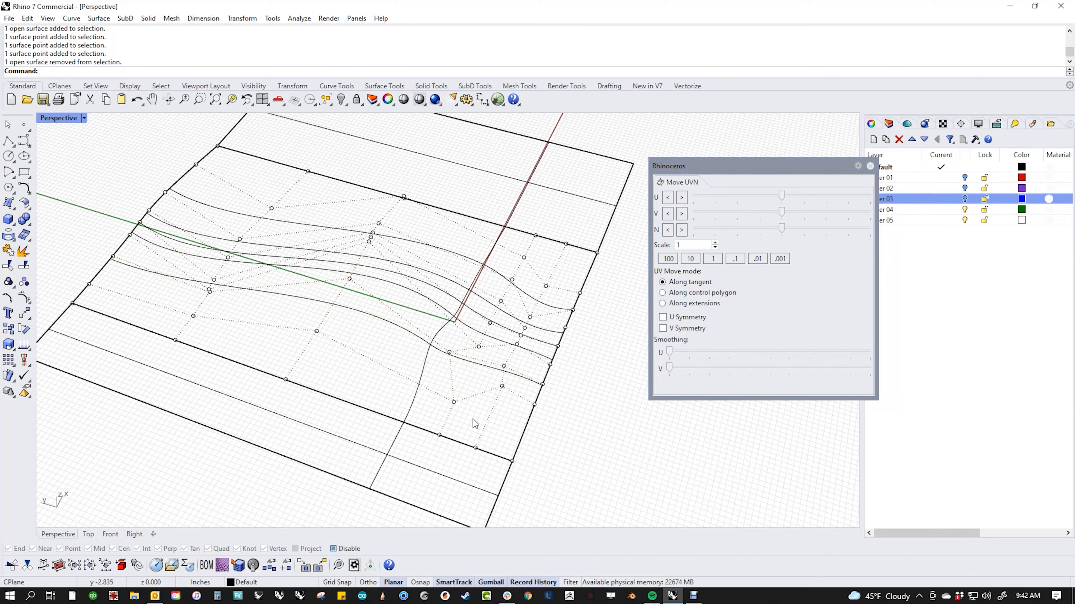
Step: Smooth two more sets of control points along U, then clear the selection
{"action": "left_click", "coordinate": [455, 402]}
{"action": "left_click", "coordinate": [317, 331], "text": "shift"}
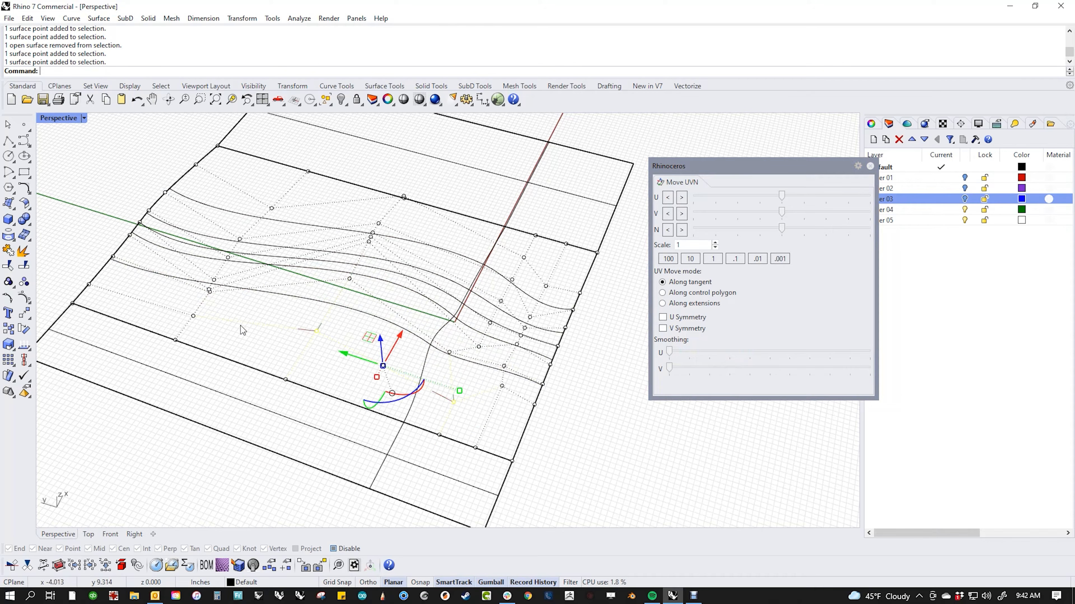
{"action": "left_click", "coordinate": [192, 316], "text": "shift"}
{"action": "mouse_move", "coordinate": [671, 353]}
{"action": "left_mouse_down"}
{"action": "mouse_move", "coordinate": [758, 365]}
{"action": "mouse_move", "coordinate": [668, 366]}
{"action": "left_mouse_up"}
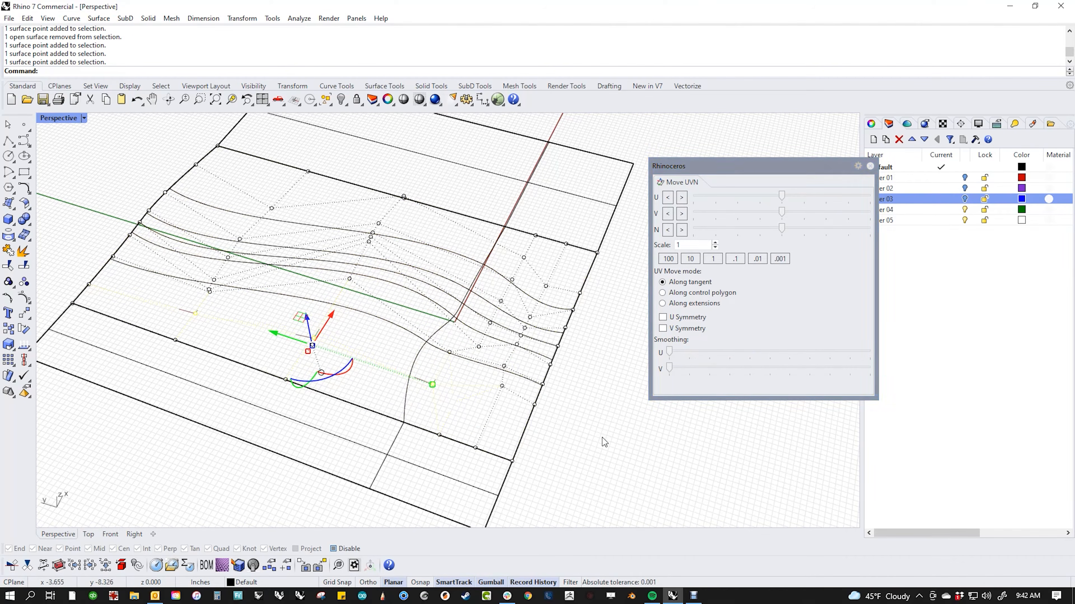
{"action": "left_click", "coordinate": [480, 348]}
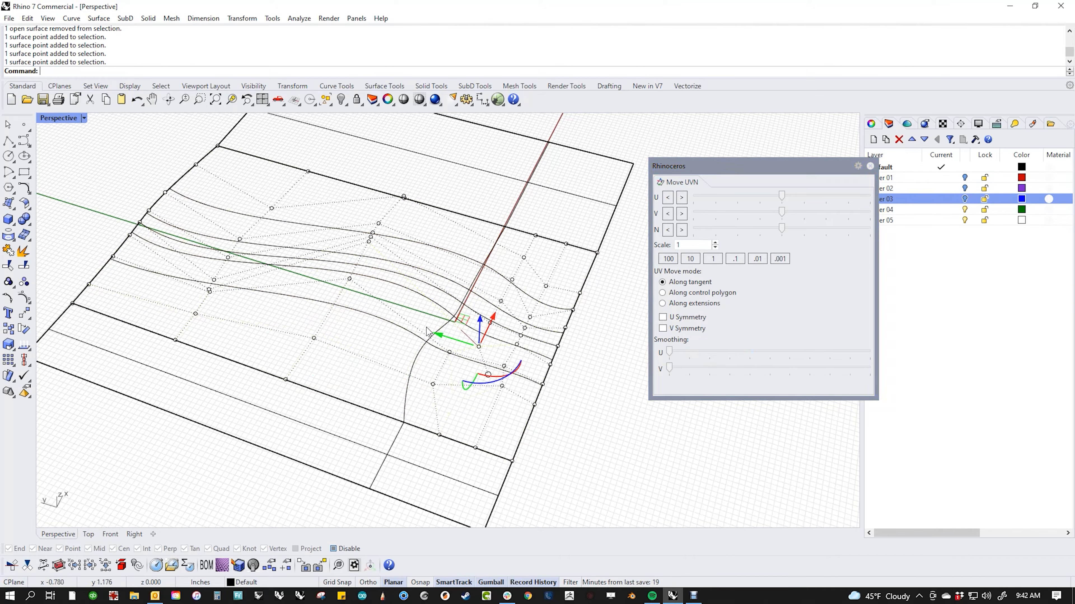
{"action": "left_click", "coordinate": [369, 241], "text": "shift"}
{"action": "left_click", "coordinate": [215, 280], "text": "shift"}
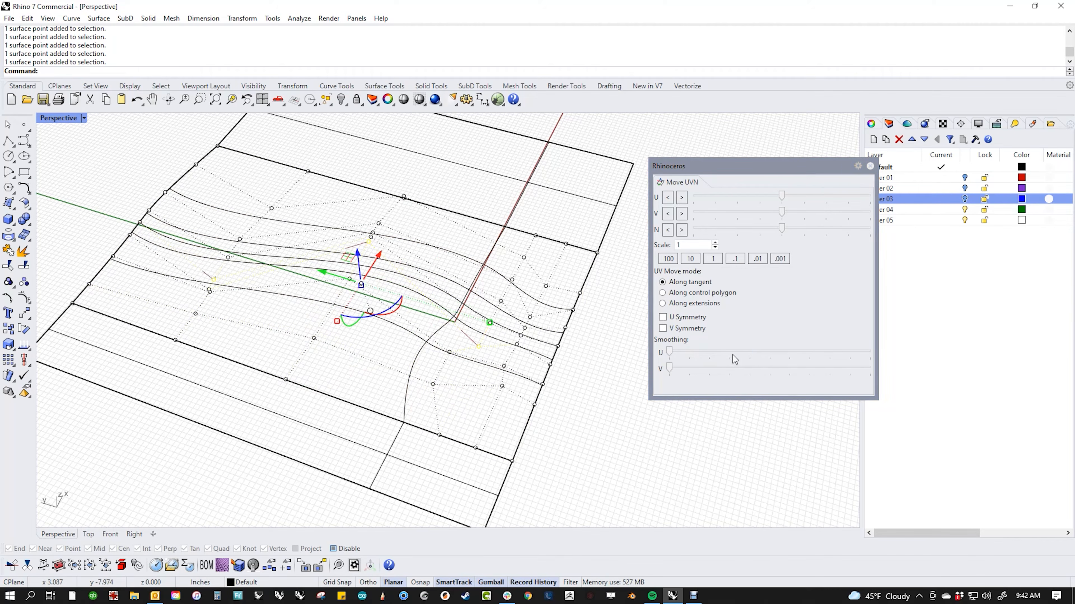
{"action": "left_click_drag", "start_coordinate": [669, 352], "coordinate": [739, 363]}
{"action": "key", "text": "Escape"}
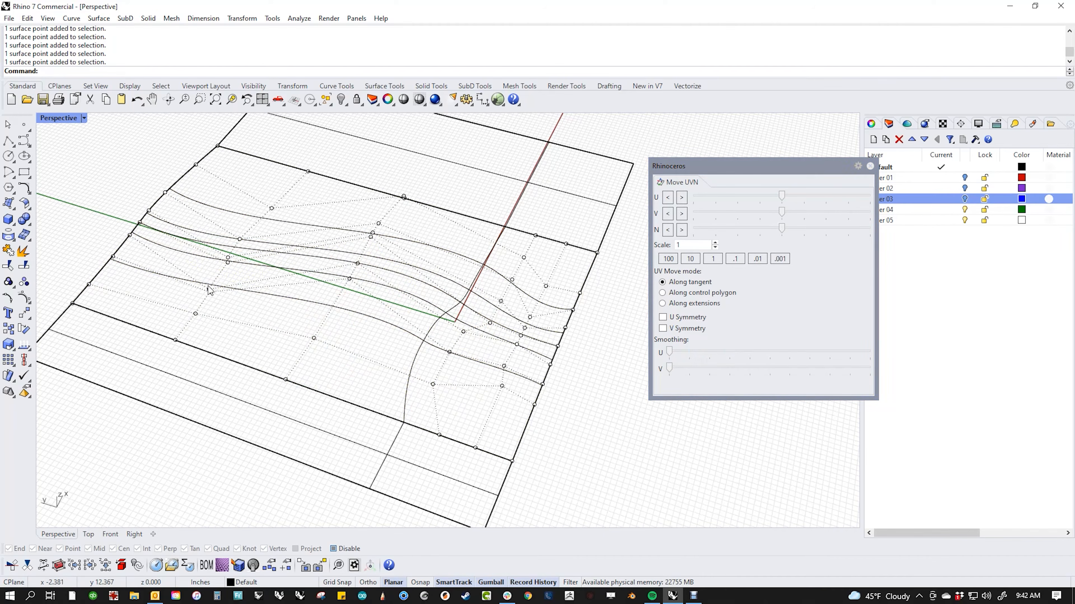
Step: Window-select the two overlapping points on the left and smooth them along V
{"action": "left_click", "coordinate": [209, 290]}
{"action": "left_click", "coordinate": [209, 289]}
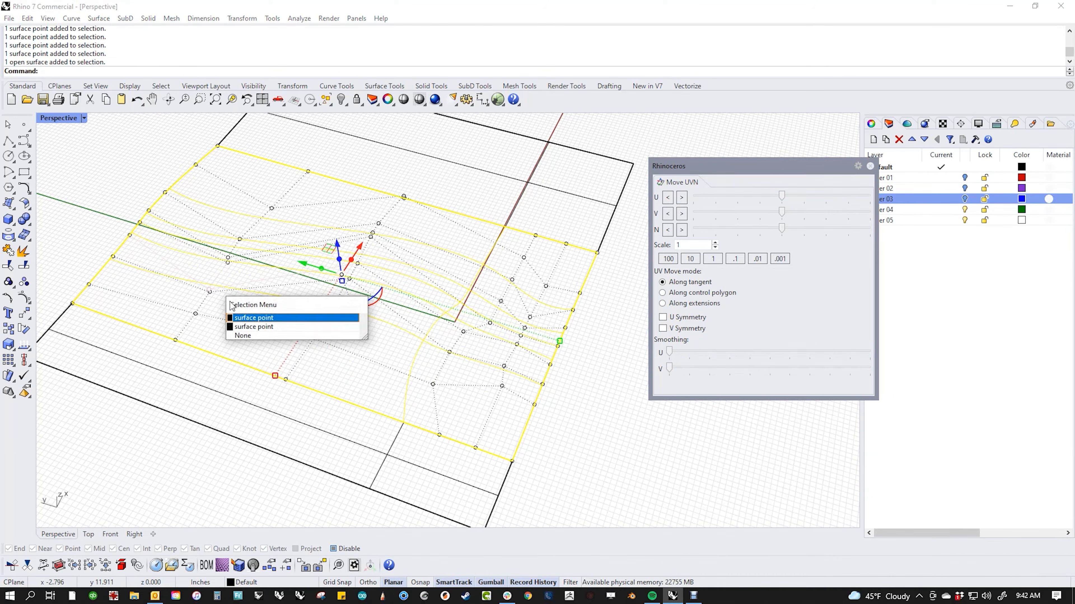
{"action": "left_click", "coordinate": [199, 275]}
{"action": "left_click_drag", "start_coordinate": [198, 271], "coordinate": [214, 300]}
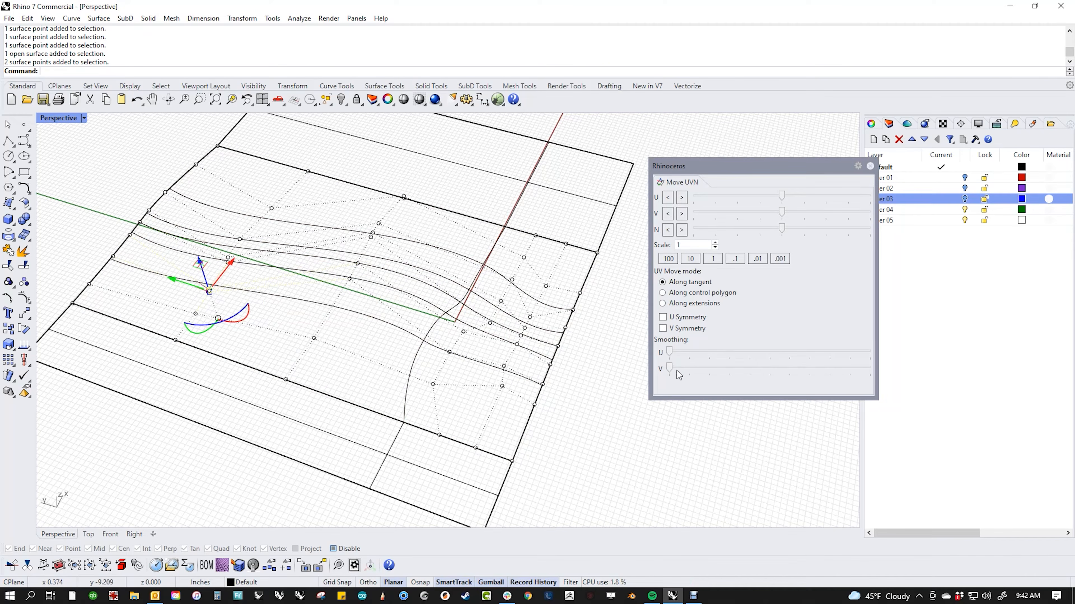
{"action": "left_click_drag", "start_coordinate": [671, 369], "coordinate": [698, 372]}
{"action": "left_click_drag", "start_coordinate": [740, 371], "coordinate": [807, 367]}
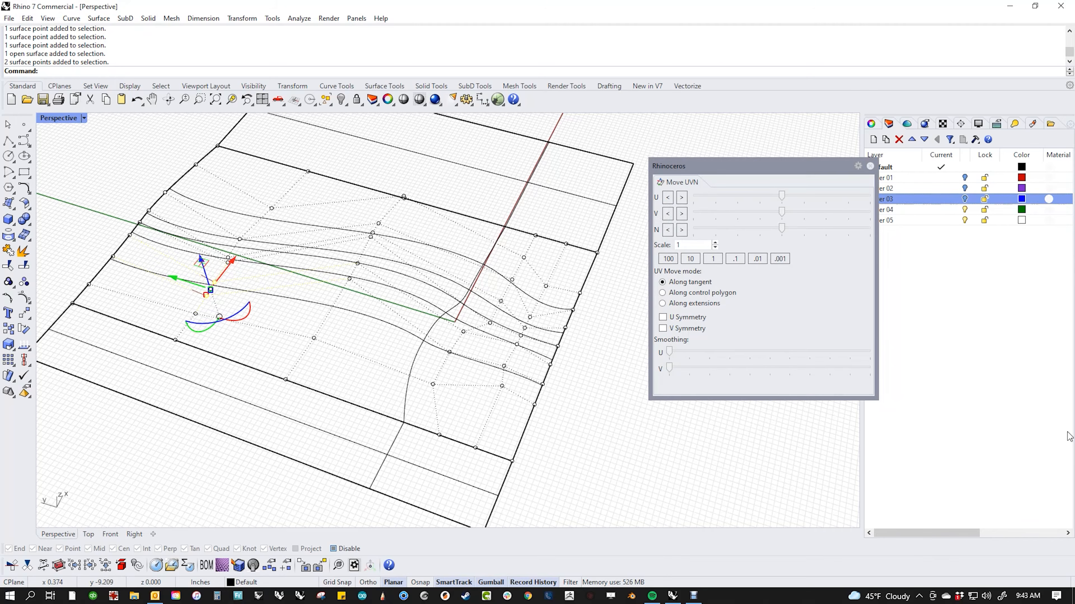
{"action": "left_click", "coordinate": [335, 343]}
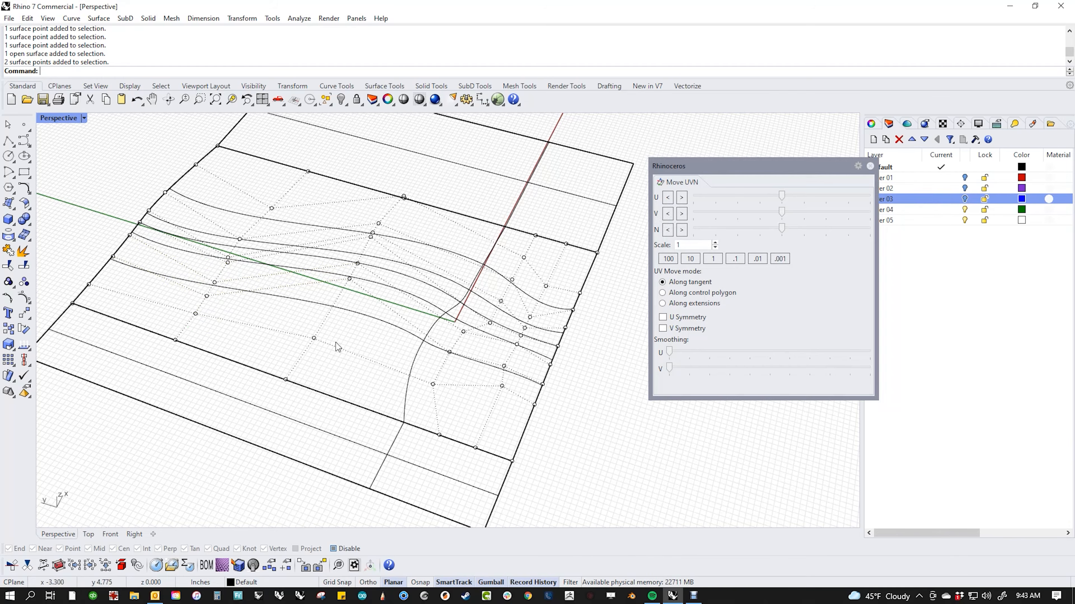
{"action": "right_click_drag", "start_coordinate": [340, 338], "coordinate": [333, 360], "text": "shift"}
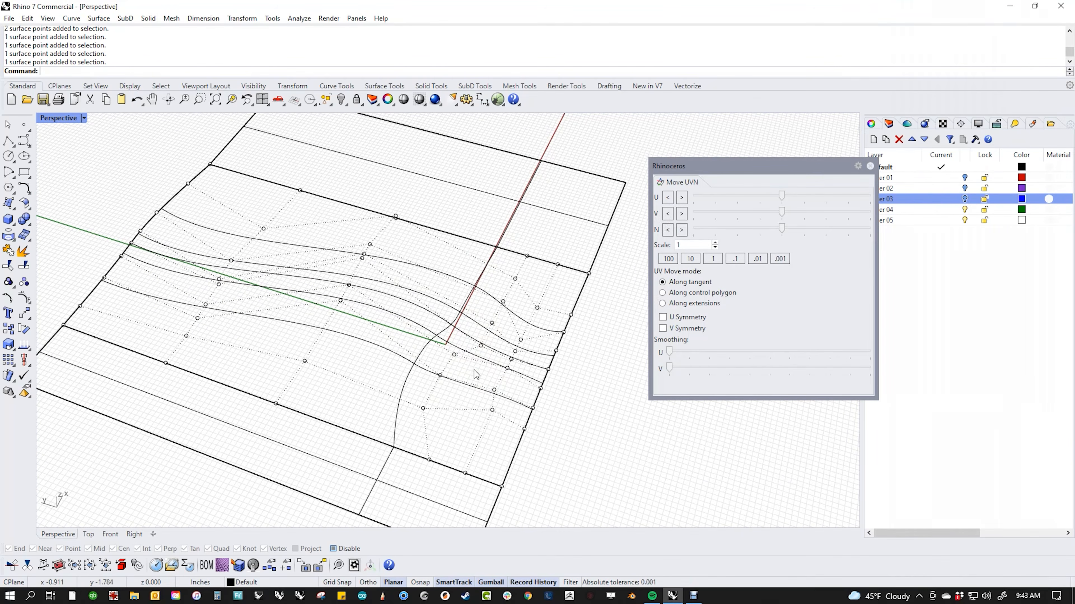
Step: Smooth a right-hand rib point along V and another surface point along U
{"action": "left_click", "coordinate": [481, 346]}
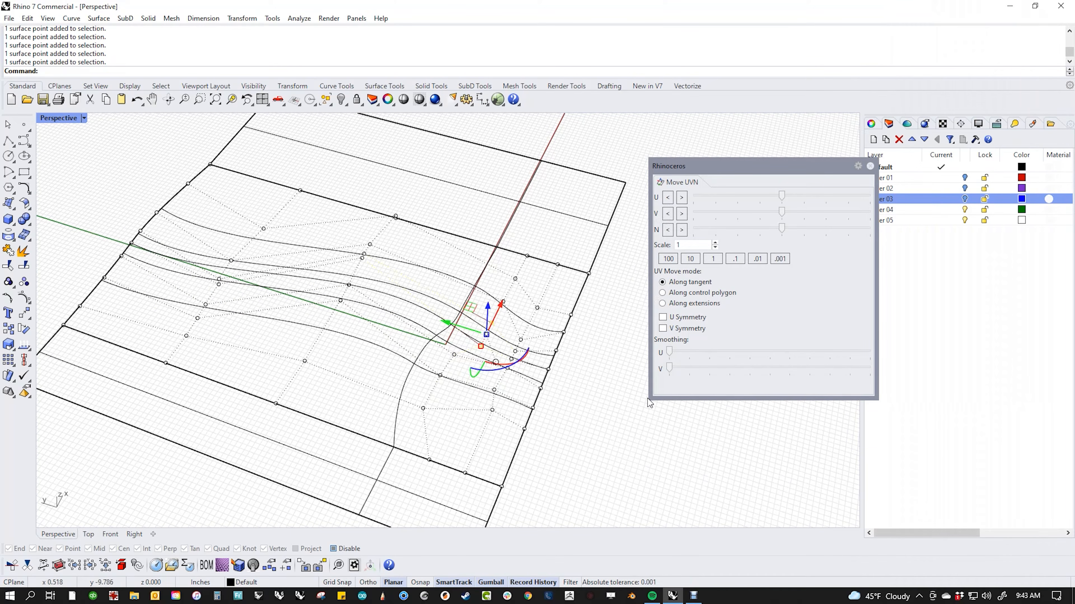
{"action": "key", "text": "Escape"}
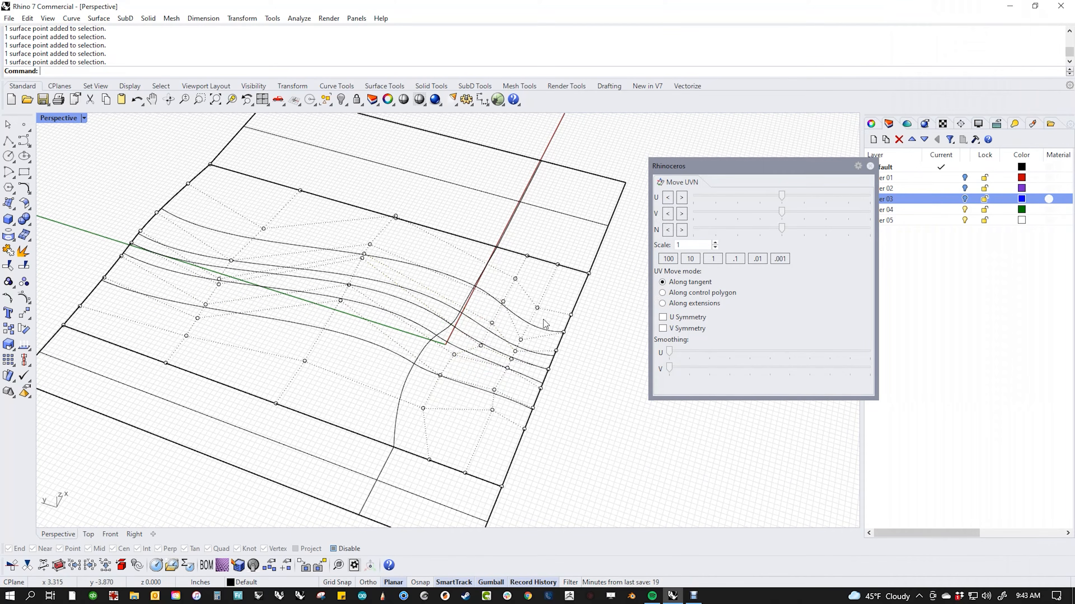
{"action": "left_click", "coordinate": [480, 348]}
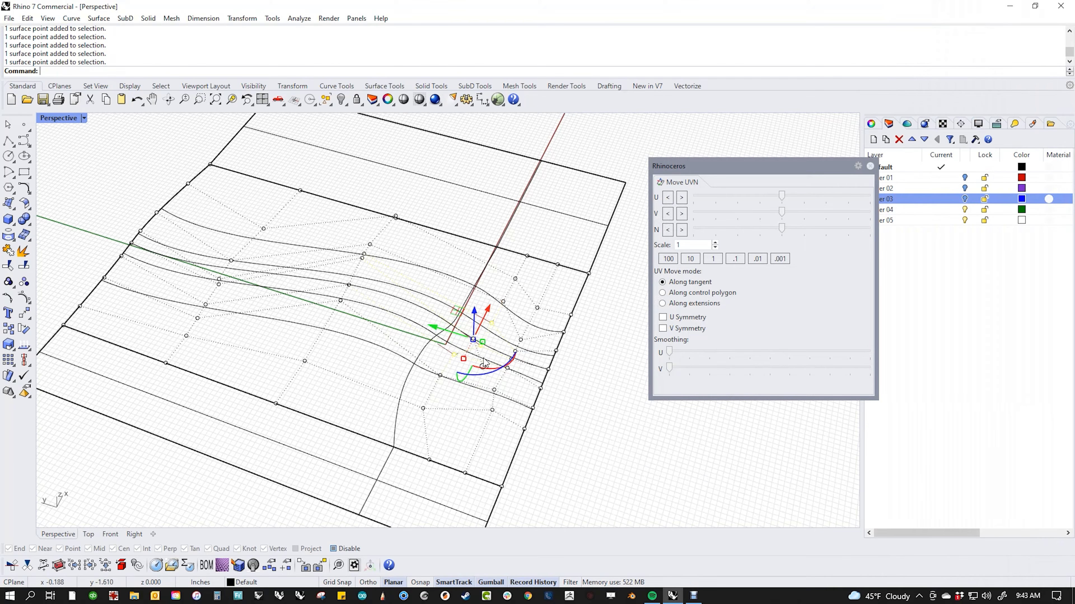
{"action": "left_click_drag", "start_coordinate": [670, 366], "coordinate": [798, 368]}
{"action": "left_click", "coordinate": [588, 445]}
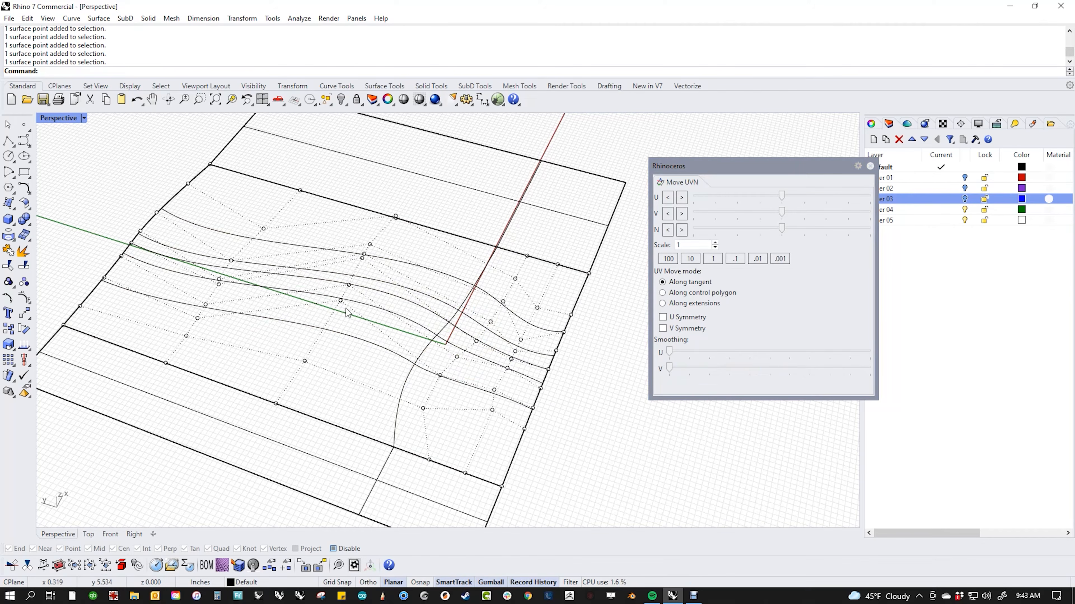
{"action": "left_click", "coordinate": [341, 301]}
{"action": "left_click_drag", "start_coordinate": [670, 352], "coordinate": [795, 359]}
{"action": "left_click", "coordinate": [605, 456]}
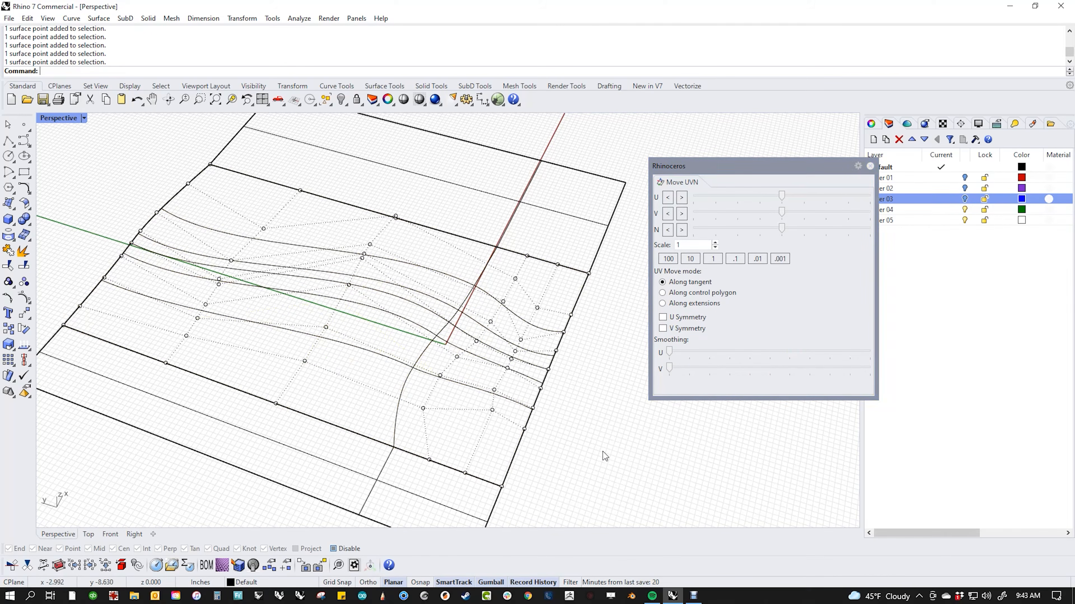
Step: Smooth two control points in the middle ribs along U
{"action": "left_click", "coordinate": [348, 286]}
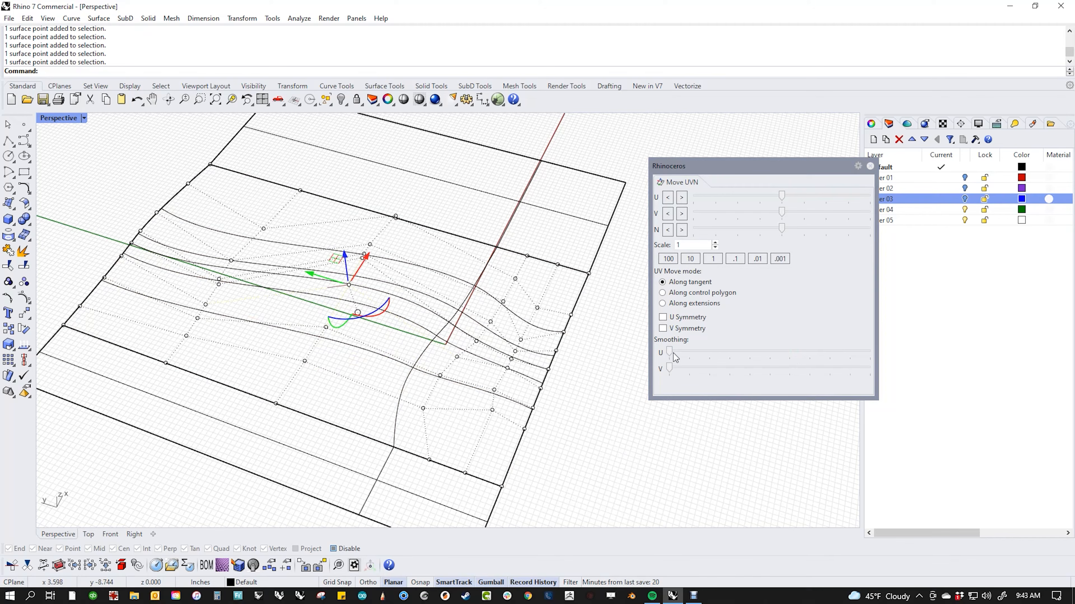
{"action": "left_click_drag", "start_coordinate": [670, 353], "coordinate": [763, 353]}
{"action": "left_click", "coordinate": [657, 454]}
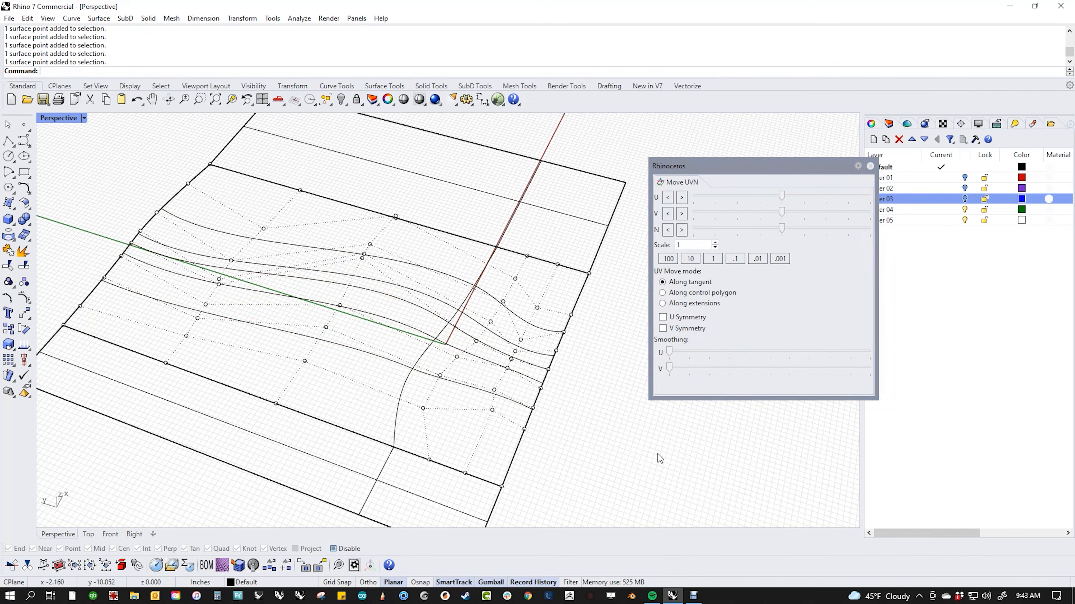
{"action": "left_click", "coordinate": [363, 256]}
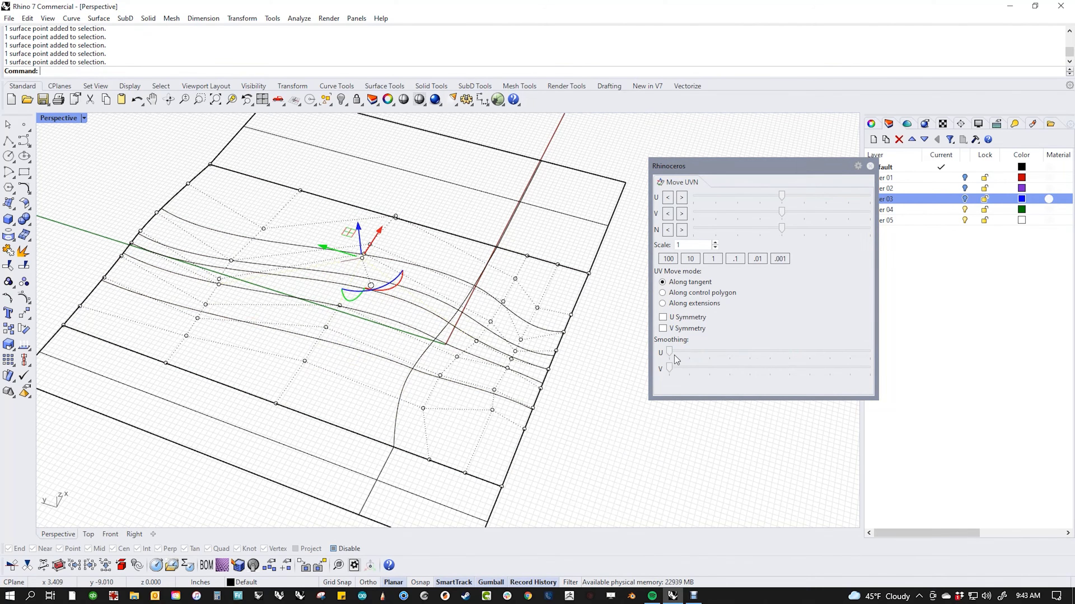
{"action": "left_click_drag", "start_coordinate": [670, 352], "coordinate": [759, 354]}
{"action": "left_click", "coordinate": [625, 453]}
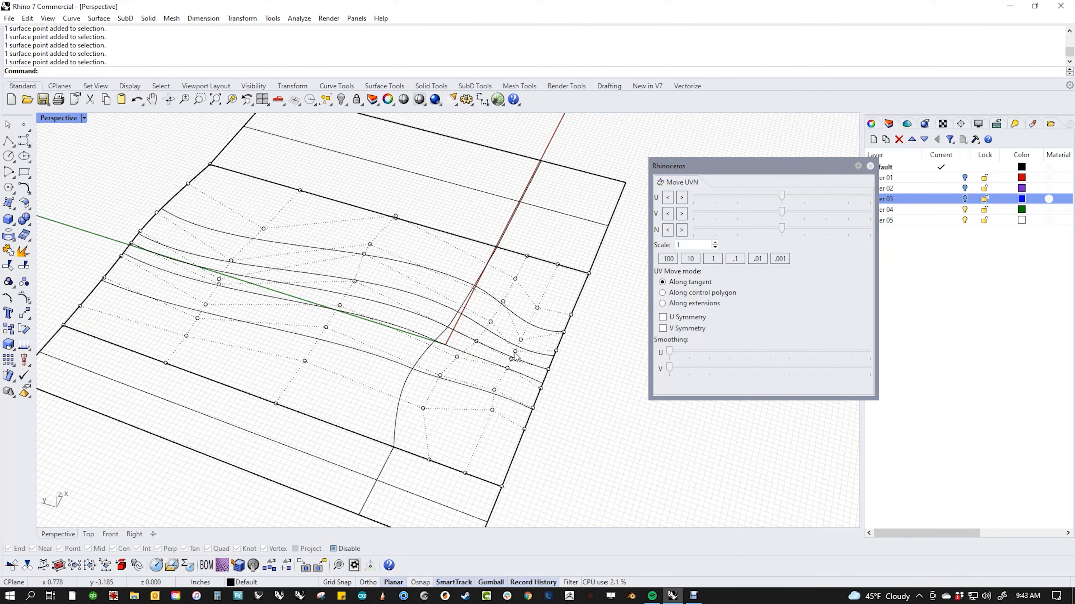
Step: Smooth two control points on the right side along V
{"action": "left_click", "coordinate": [521, 340]}
{"action": "left_click_drag", "start_coordinate": [670, 368], "coordinate": [786, 367]}
{"action": "left_click", "coordinate": [581, 454]}
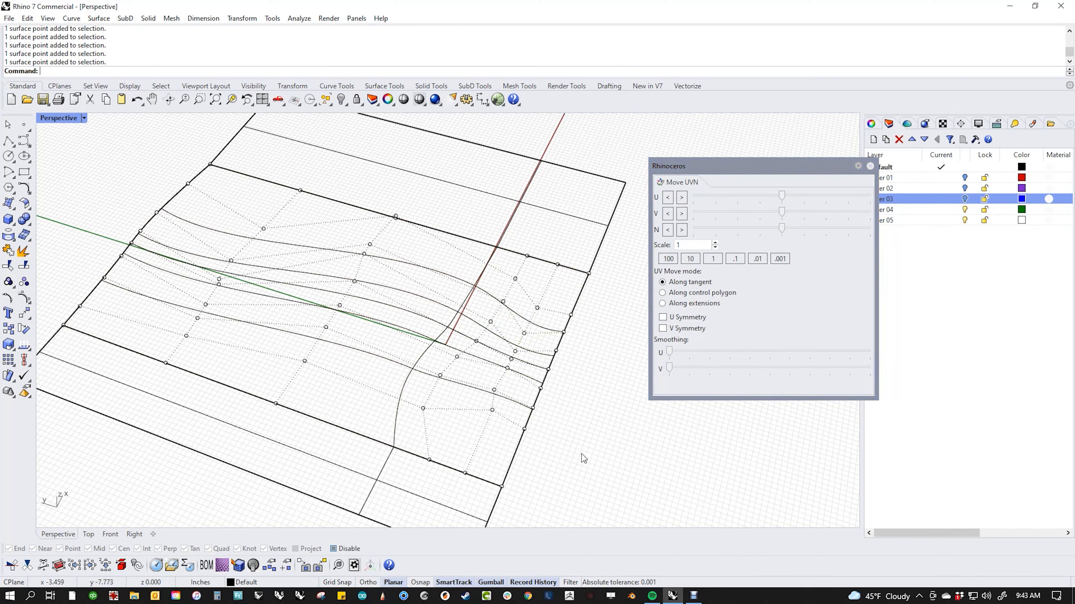
{"action": "left_click", "coordinate": [494, 391]}
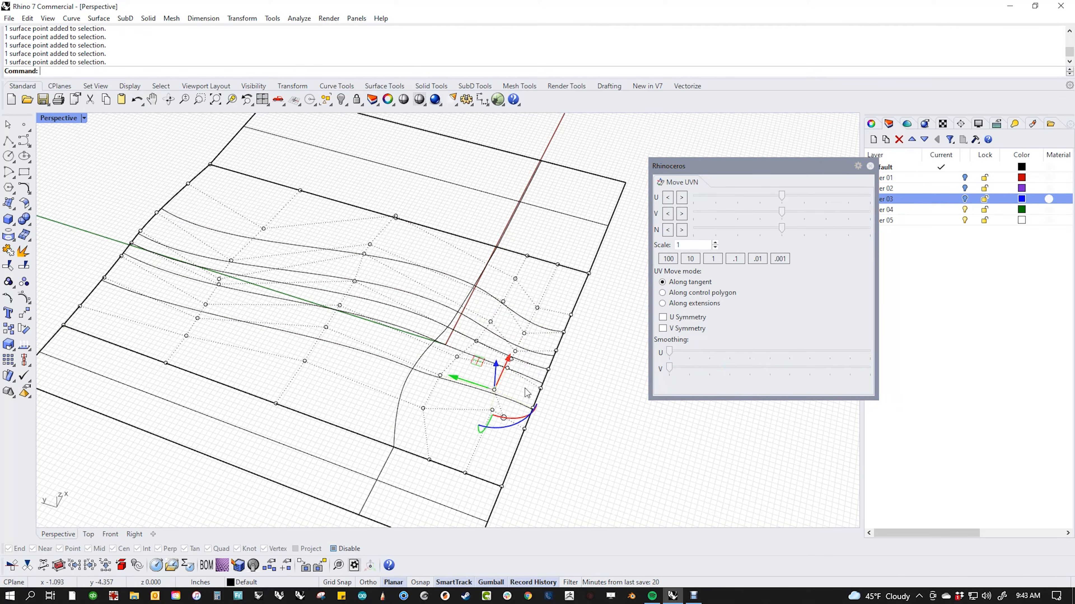
{"action": "left_click_drag", "start_coordinate": [669, 367], "coordinate": [699, 371]}
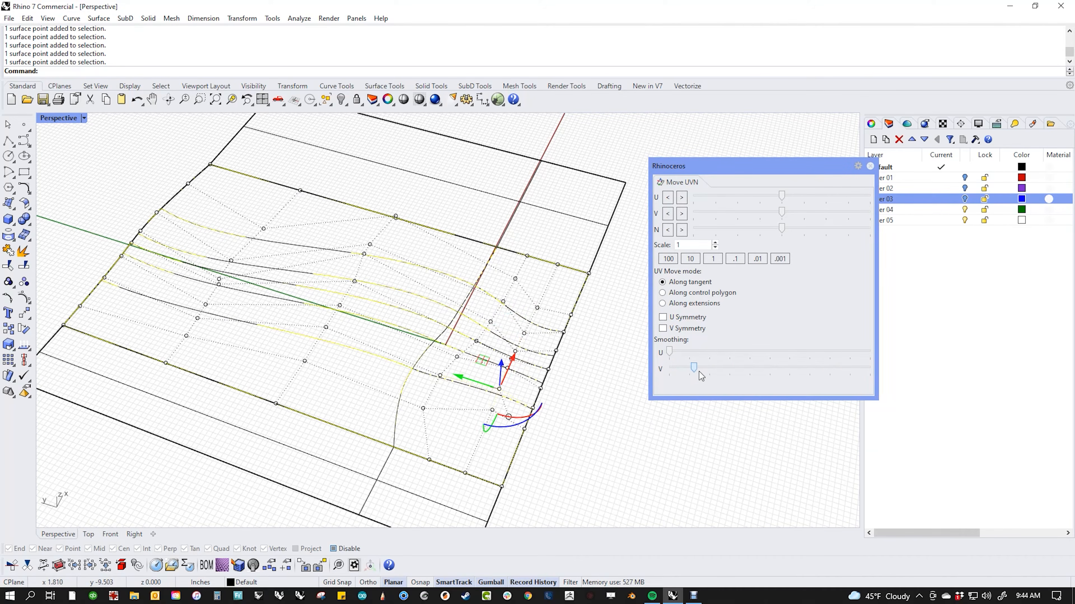
{"action": "left_click", "coordinate": [575, 468]}
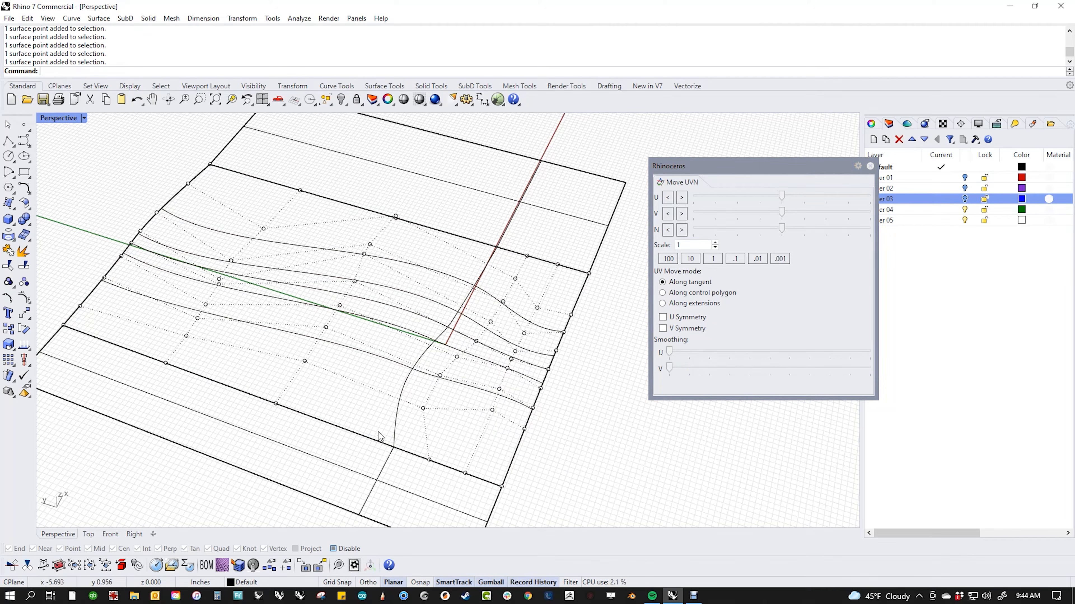
Step: Smooth lower-edge control points along V, undoing one unwanted point nudge
{"action": "left_click", "coordinate": [419, 444]}
{"action": "left_click", "coordinate": [587, 483]}
{"action": "left_click", "coordinate": [423, 408]}
{"action": "left_click_drag", "start_coordinate": [668, 368], "coordinate": [859, 387]}
{"action": "left_click", "coordinate": [651, 478]}
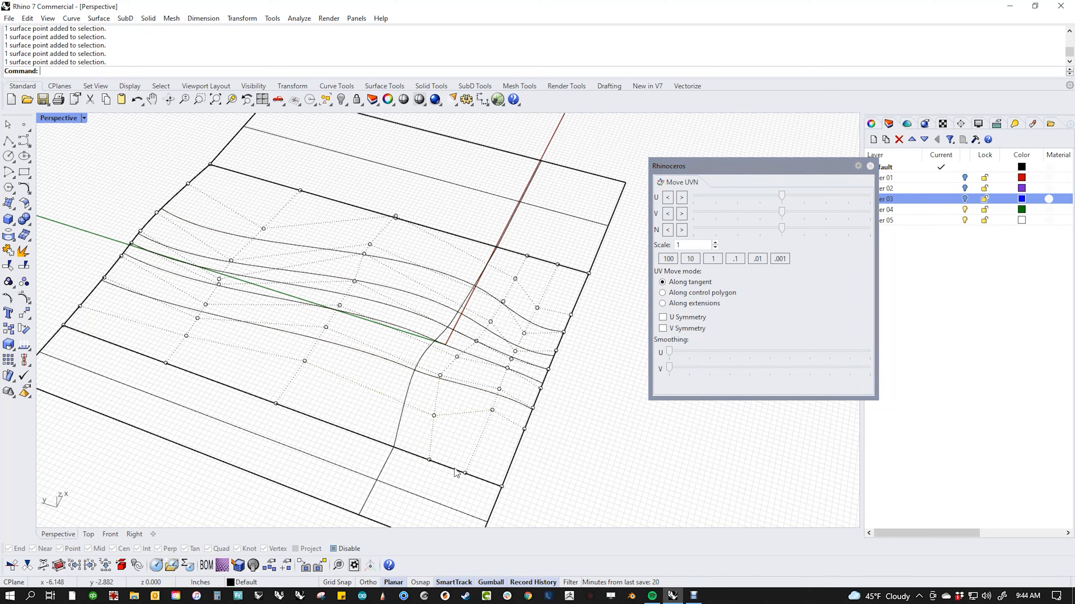
{"action": "left_click", "coordinate": [440, 376]}
{"action": "left_click_drag", "start_coordinate": [671, 370], "coordinate": [648, 425]}
{"action": "left_click", "coordinate": [606, 457]}
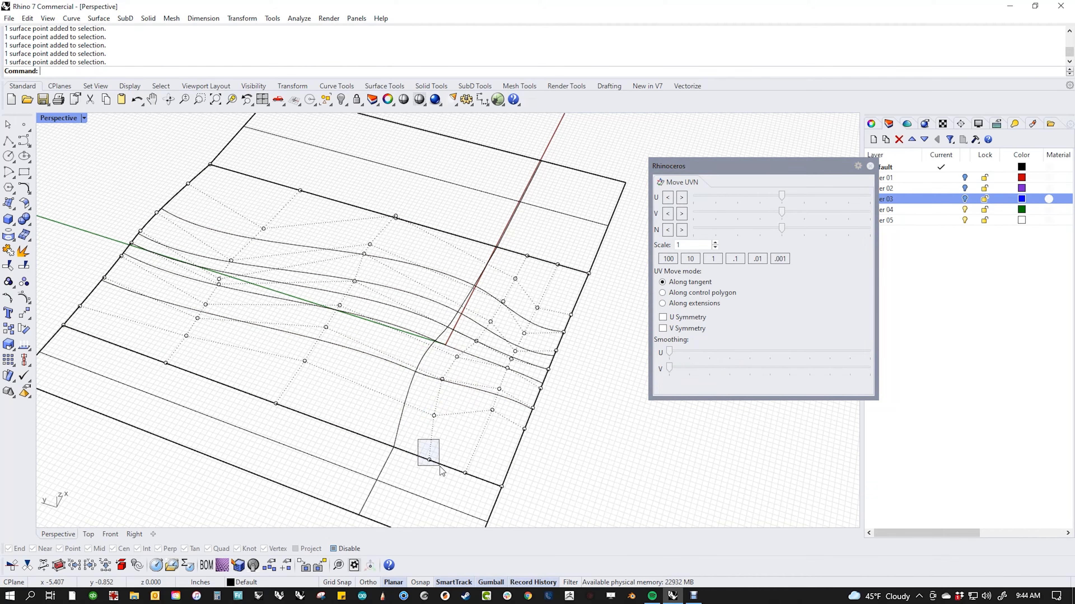
{"action": "left_click_drag", "start_coordinate": [441, 470], "coordinate": [442, 472]}
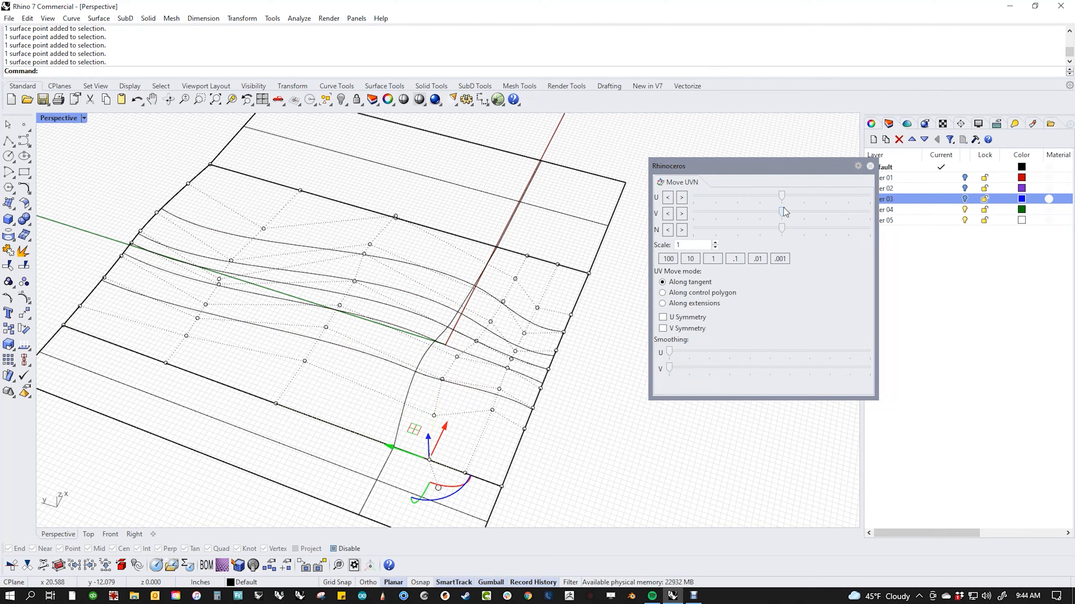
{"action": "left_click_drag", "start_coordinate": [783, 207], "coordinate": [840, 208]}
{"action": "key", "text": "ctrl+z"}
{"action": "left_click", "coordinate": [589, 473]}
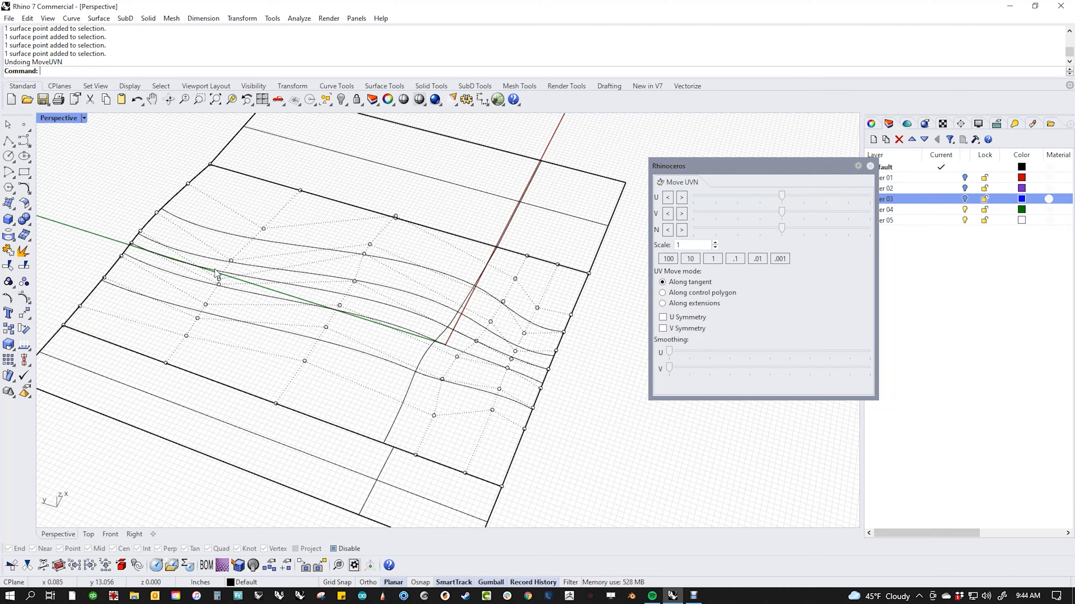
Step: Smooth window-selected left rib points along U and V, then close the Move UVN panel
{"action": "left_click_drag", "start_coordinate": [199, 216], "coordinate": [257, 321]}
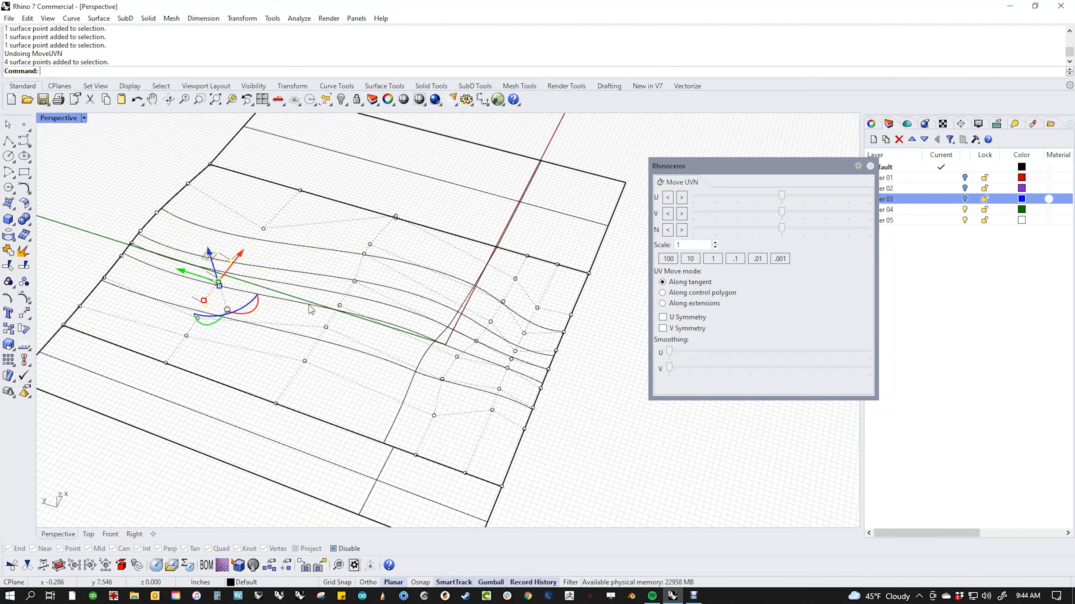
{"action": "left_click_drag", "start_coordinate": [669, 353], "coordinate": [743, 364]}
{"action": "left_click", "coordinate": [530, 461]}
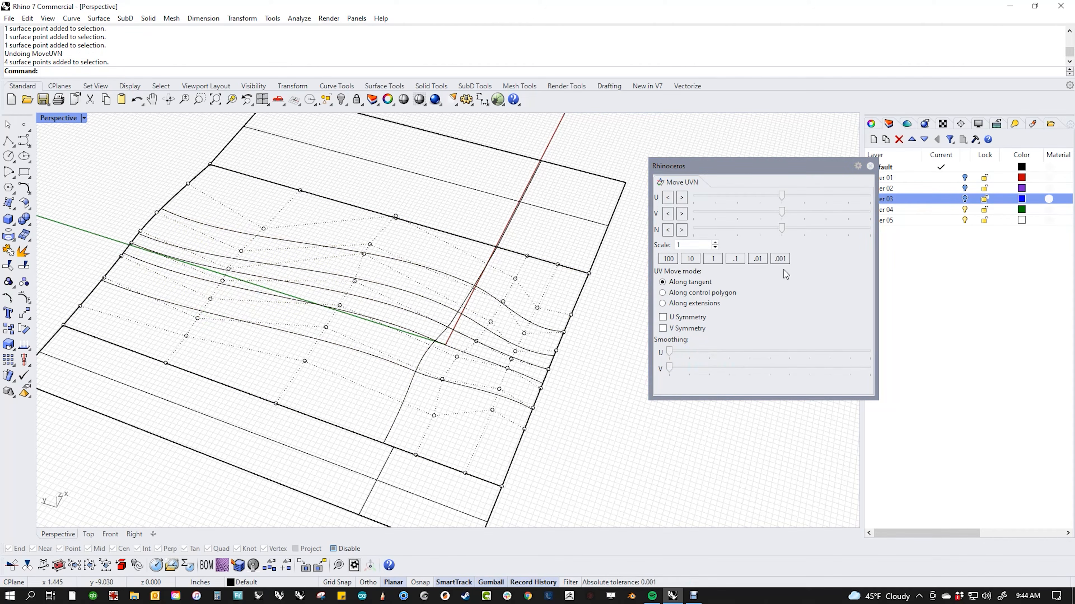
{"action": "left_click", "coordinate": [870, 166]}
{"action": "scroll", "coordinate": [686, 306], "scroll_direction": "down", "scroll_amount": 5}
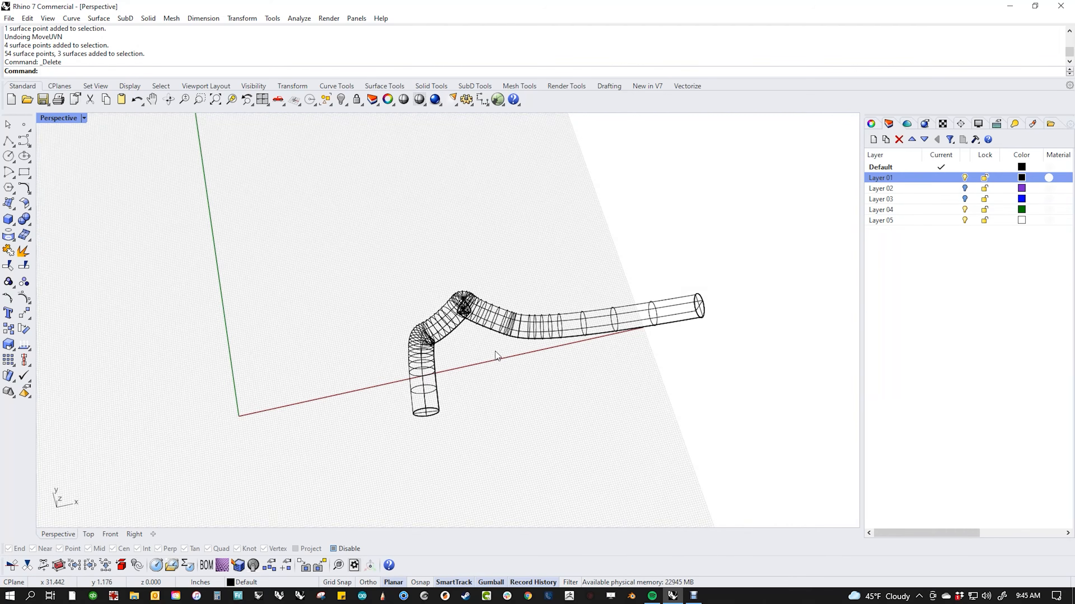
{"action": "key", "text": "Return"}
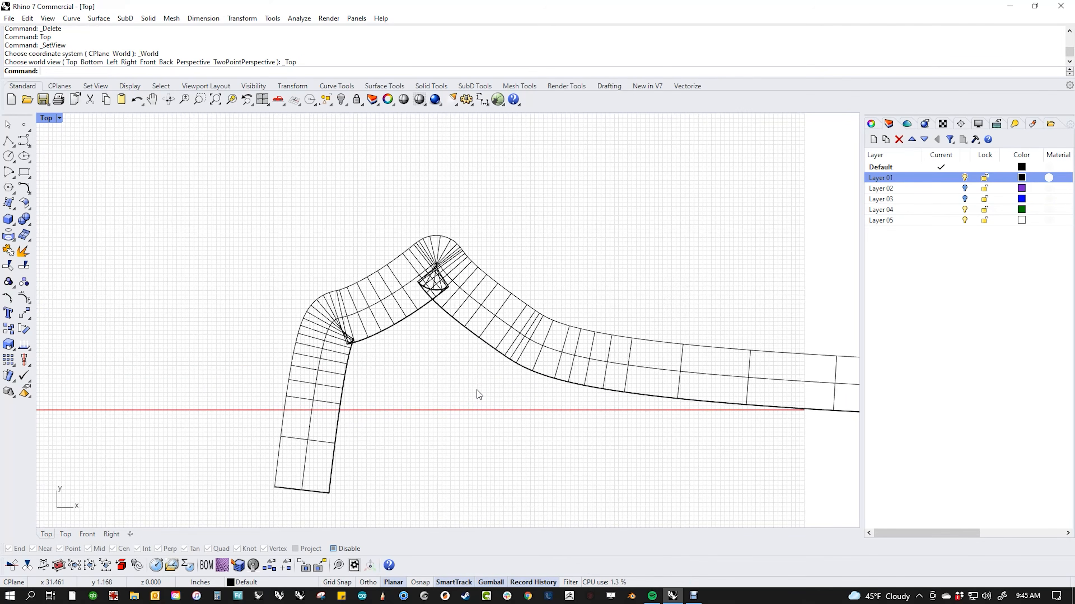
{"action": "scroll", "coordinate": [477, 390], "scroll_direction": "up", "scroll_amount": 5}
{"action": "scroll", "coordinate": [404, 327], "scroll_direction": "down", "scroll_amount": 2}
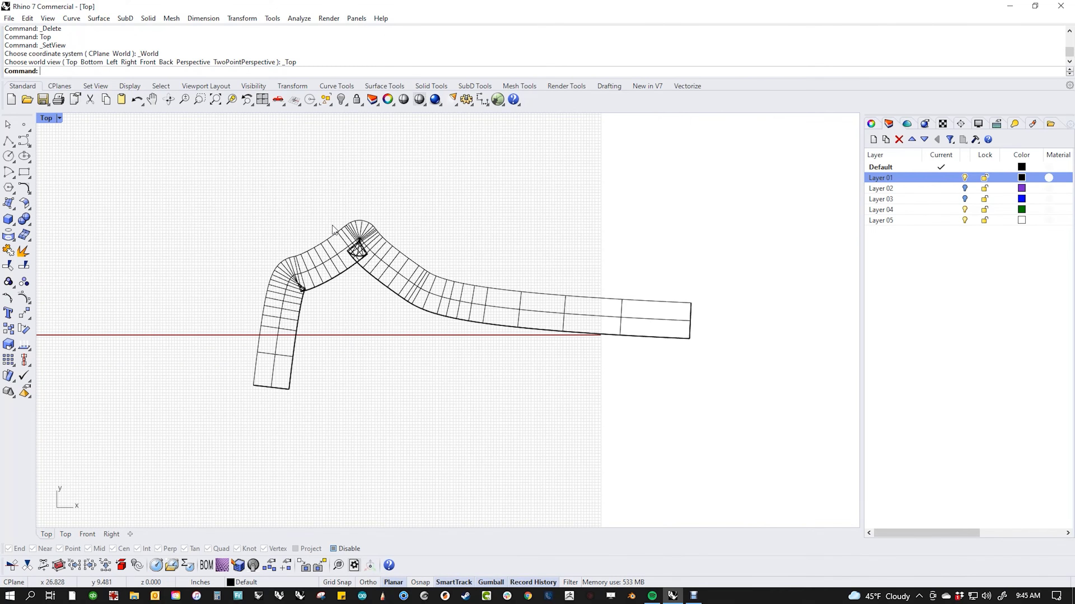
{"action": "scroll", "coordinate": [332, 228], "scroll_direction": "up", "scroll_amount": 5}
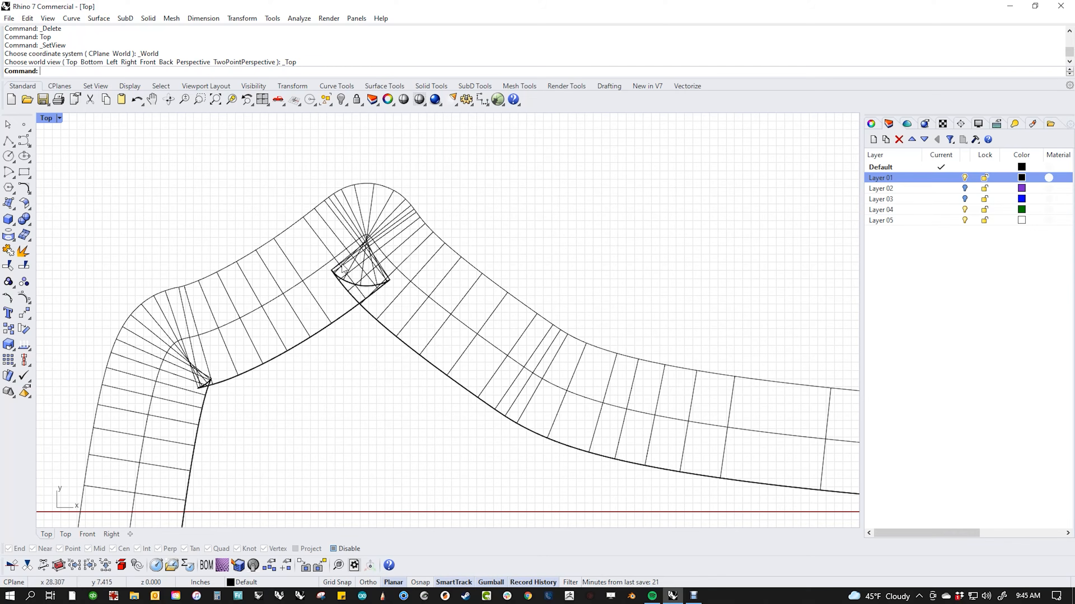
{"action": "right_click_drag", "start_coordinate": [277, 434], "coordinate": [370, 402]}
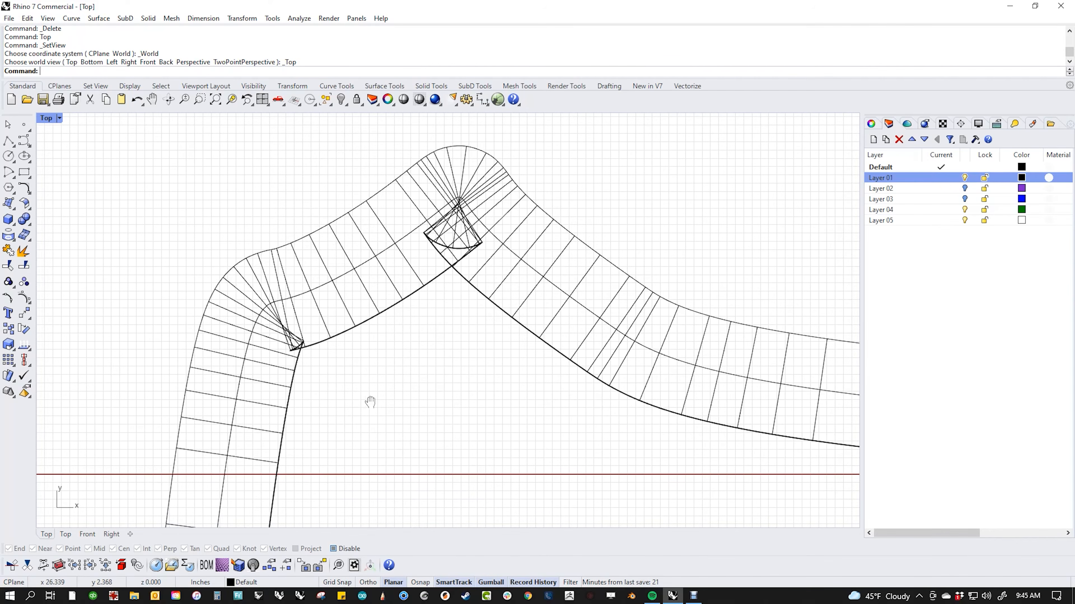
{"action": "scroll", "coordinate": [358, 340], "scroll_direction": "down", "scroll_amount": 6}
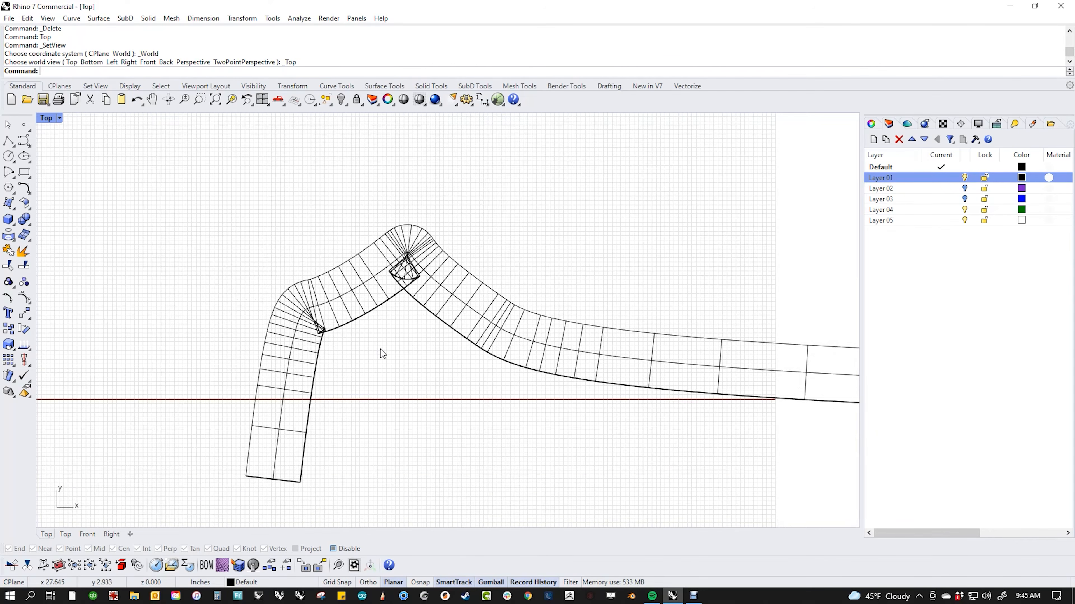
{"action": "right_click_drag", "start_coordinate": [381, 350], "coordinate": [350, 326]}
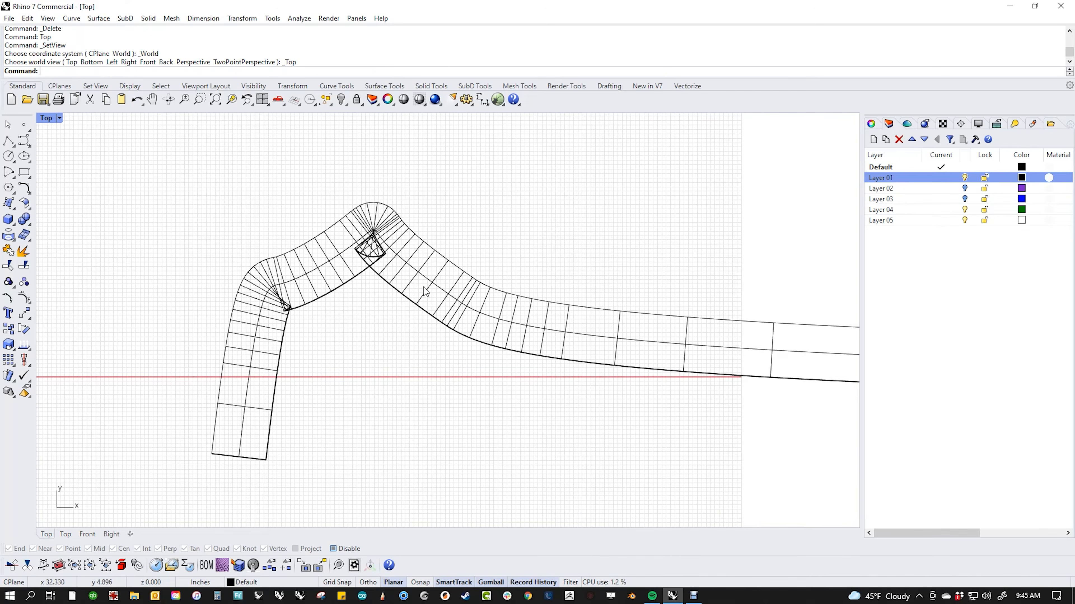
{"action": "scroll", "coordinate": [368, 259], "scroll_direction": "up", "scroll_amount": 3}
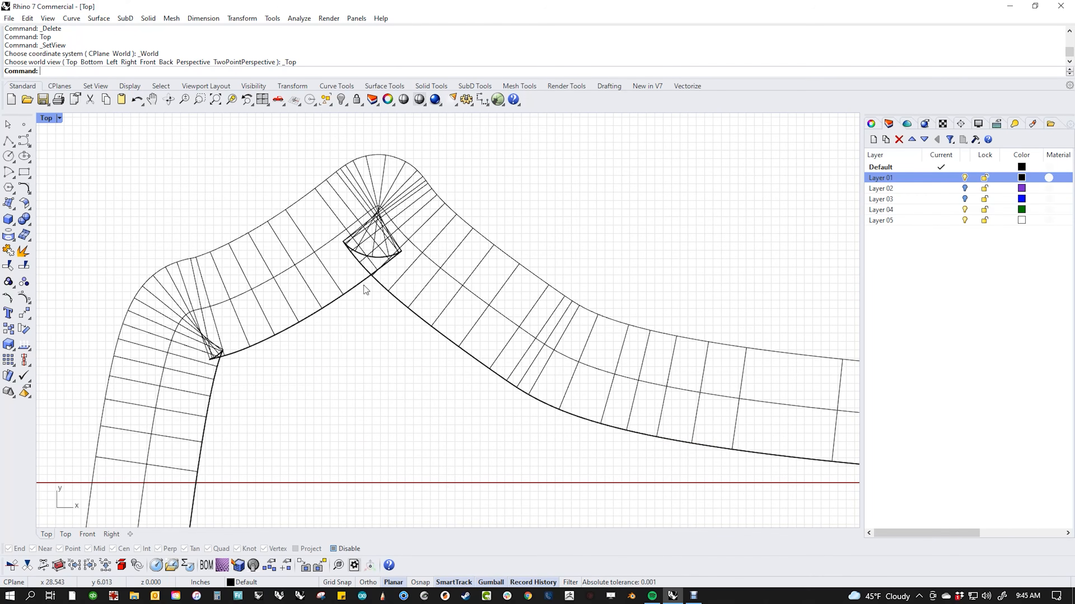
{"action": "right_click_drag", "start_coordinate": [272, 348], "coordinate": [386, 339]}
Step: Select the ribbed tube polysurface and explode it into three separate surfaces
{"action": "left_click", "coordinate": [378, 326]}
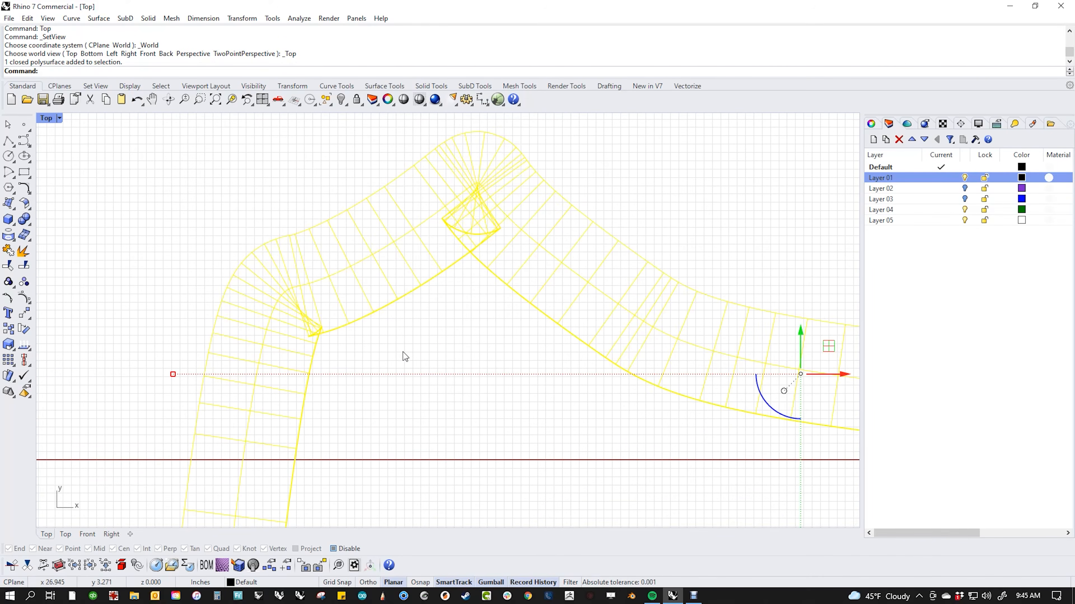
{"action": "middle_click", "coordinate": [402, 354]}
{"action": "left_click", "coordinate": [470, 360]}
{"action": "left_click", "coordinate": [465, 356]}
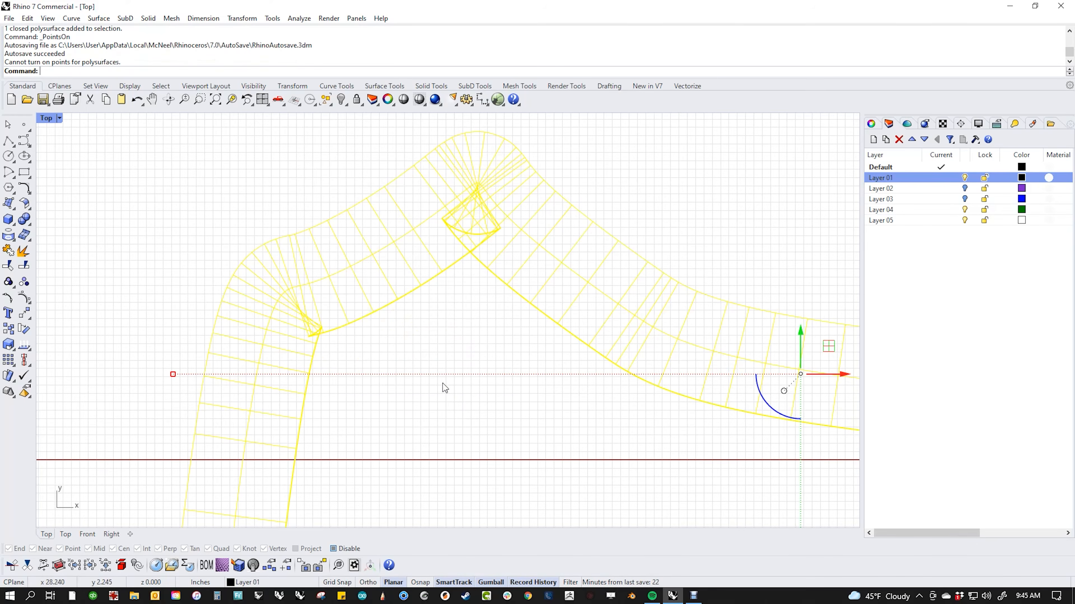
{"action": "left_click", "coordinate": [391, 409]}
{"action": "scroll", "coordinate": [334, 319], "scroll_direction": "down", "scroll_amount": 2}
{"action": "left_click", "coordinate": [339, 312]}
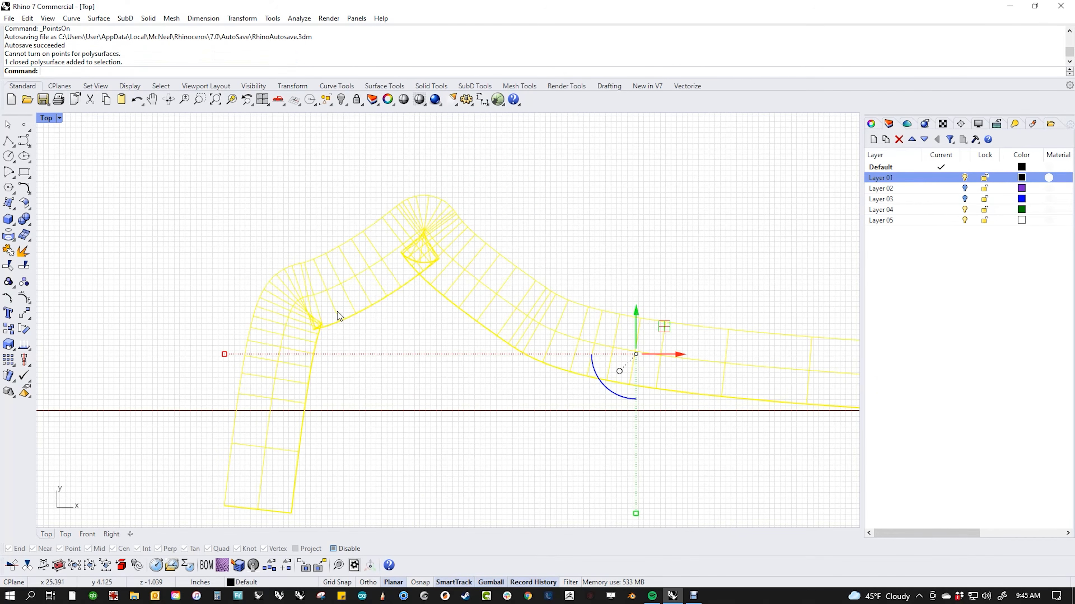
{"action": "middle_click", "coordinate": [338, 311]}
{"action": "left_click", "coordinate": [306, 283]}
Step: Turn on control points for all three exploded surfaces
{"action": "left_click", "coordinate": [392, 319]}
{"action": "middle_click", "coordinate": [392, 320]}
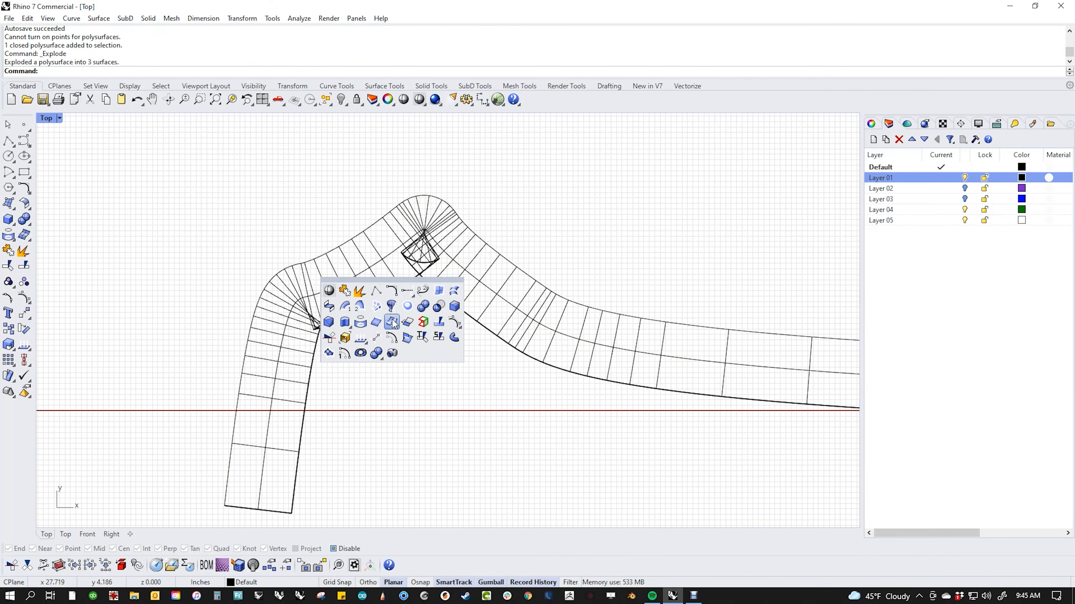
{"action": "left_click", "coordinate": [442, 338]}
{"action": "left_click_drag", "start_coordinate": [387, 316], "coordinate": [348, 295]}
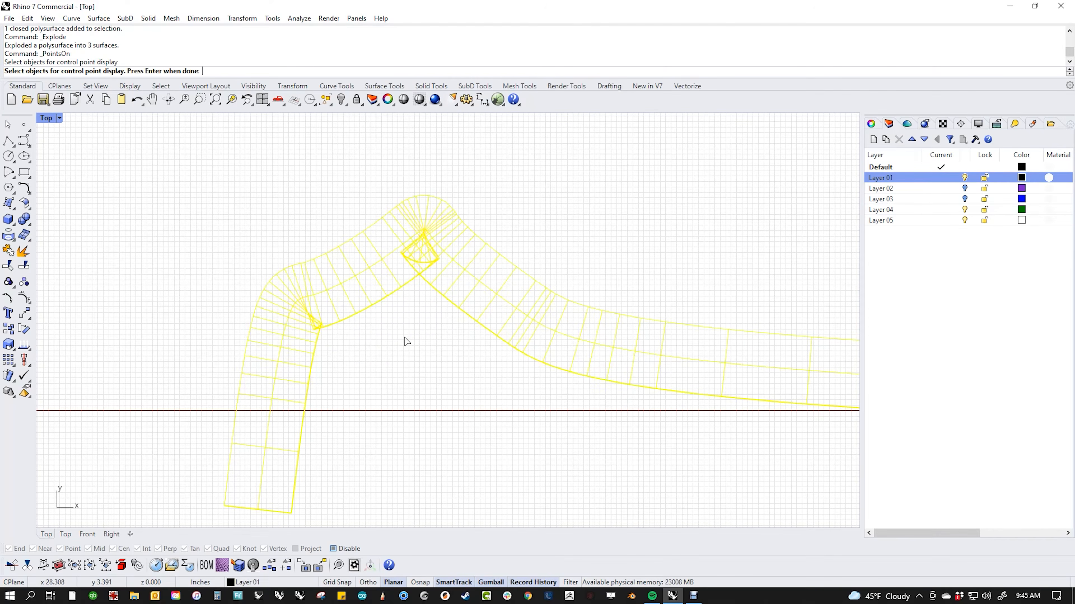
{"action": "key", "text": "Return"}
{"action": "scroll", "coordinate": [291, 325], "scroll_direction": "up", "scroll_amount": 5}
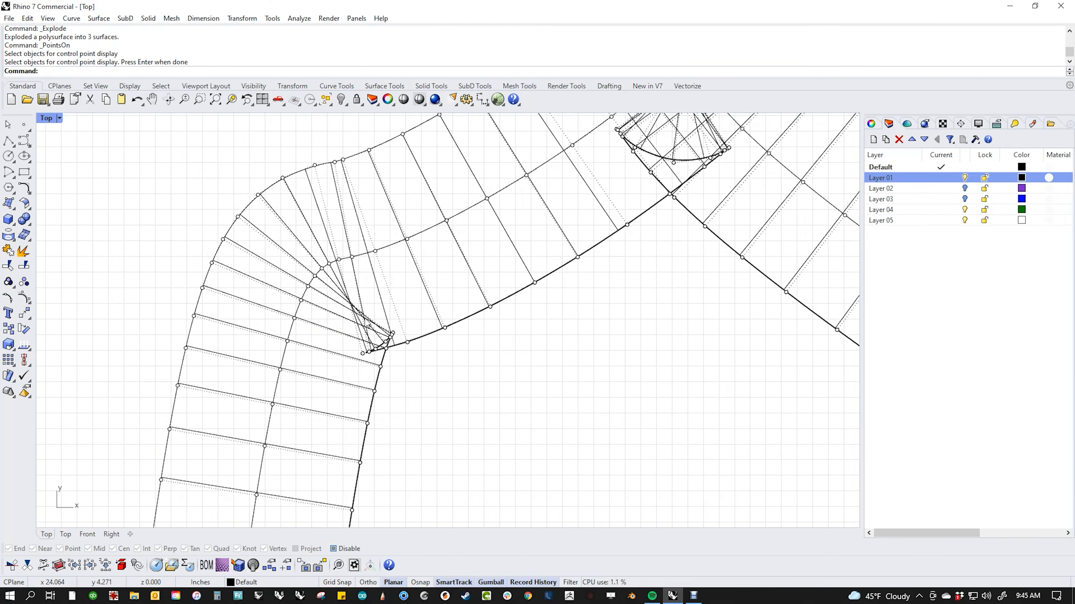
{"action": "scroll", "coordinate": [358, 321], "scroll_direction": "up", "scroll_amount": 3}
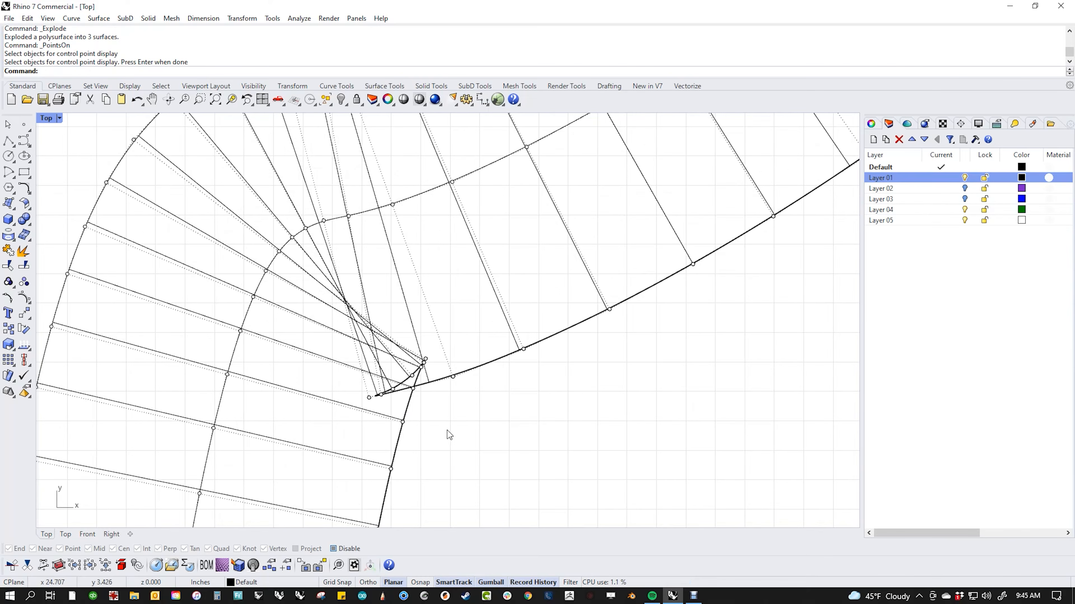
Step: Lasso the 39 inner-corner points of the lower-left bend and smooth them along U with MoveUVN
{"action": "type", "text": "lasso"}
{"action": "key", "text": "Return"}
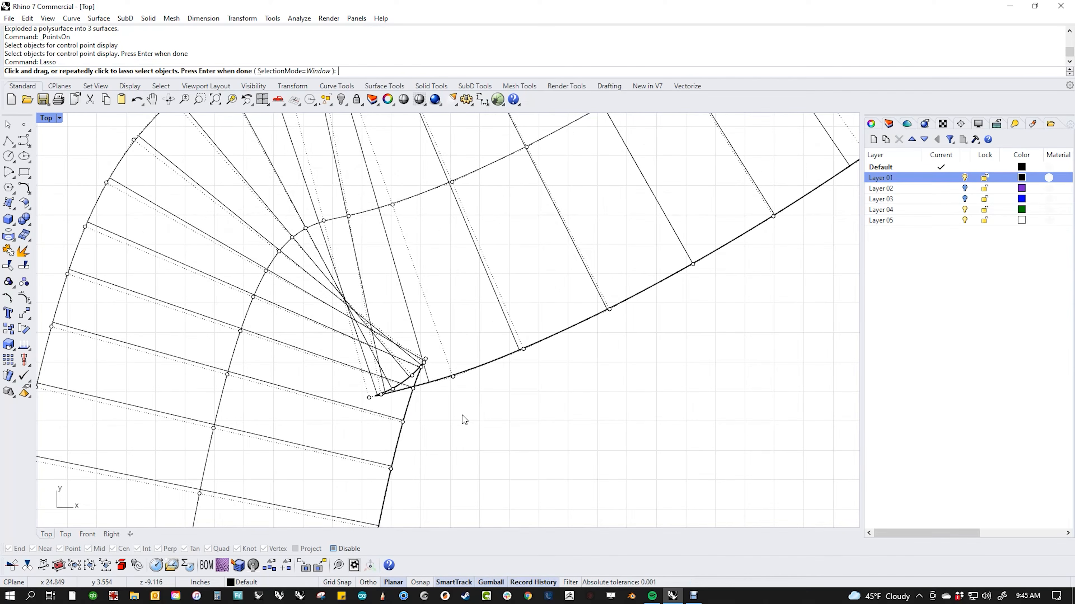
{"action": "mouse_move", "coordinate": [567, 375]}
{"action": "left_mouse_down"}
{"action": "mouse_move", "coordinate": [610, 371]}
{"action": "mouse_move", "coordinate": [457, 269]}
{"action": "mouse_move", "coordinate": [310, 446]}
{"action": "mouse_move", "coordinate": [365, 522]}
{"action": "mouse_move", "coordinate": [498, 473]}
{"action": "mouse_move", "coordinate": [533, 441]}
{"action": "left_mouse_up"}
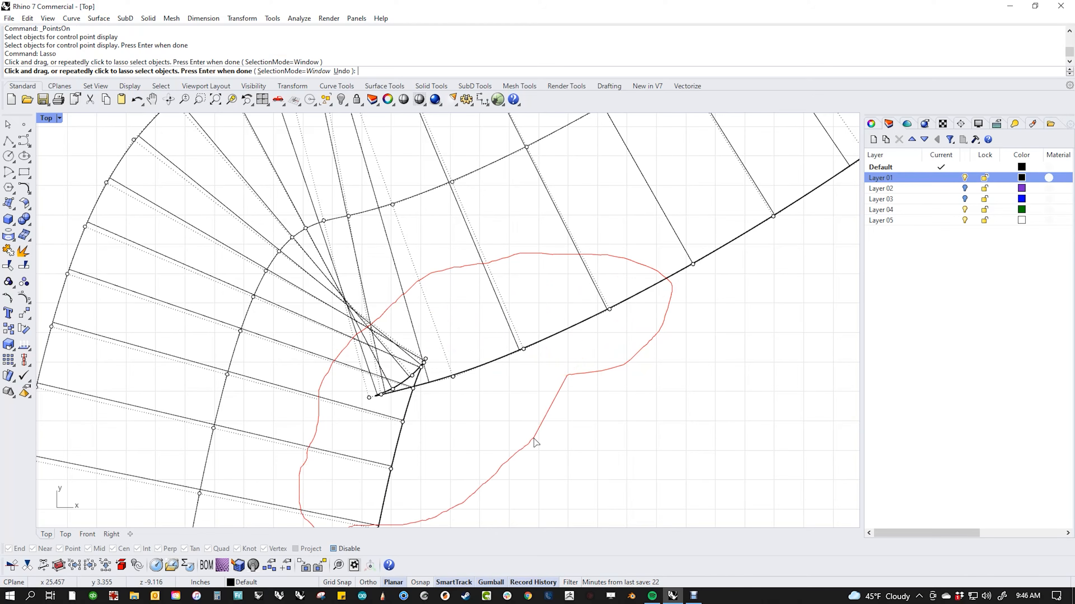
{"action": "scroll", "coordinate": [605, 429], "scroll_direction": "down", "scroll_amount": 8}
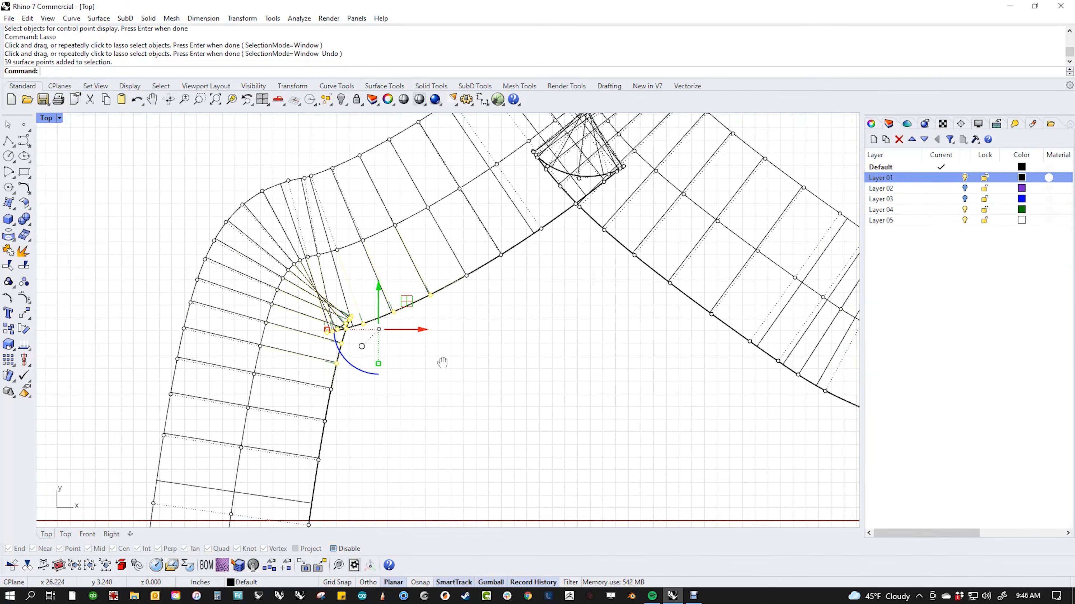
{"action": "type", "text": "MoveUVN"}
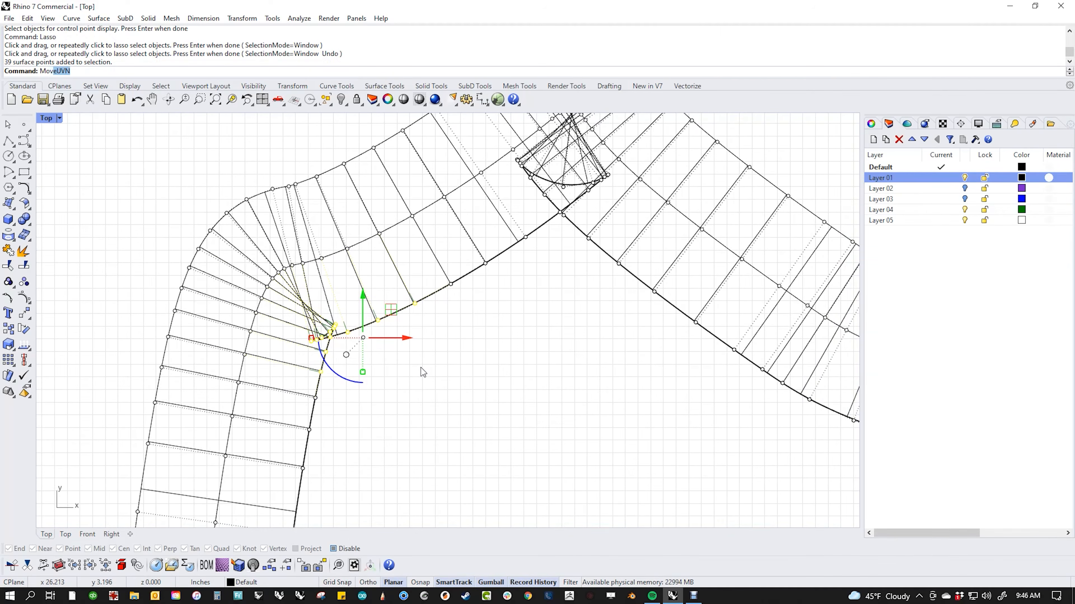
{"action": "key", "text": "Return"}
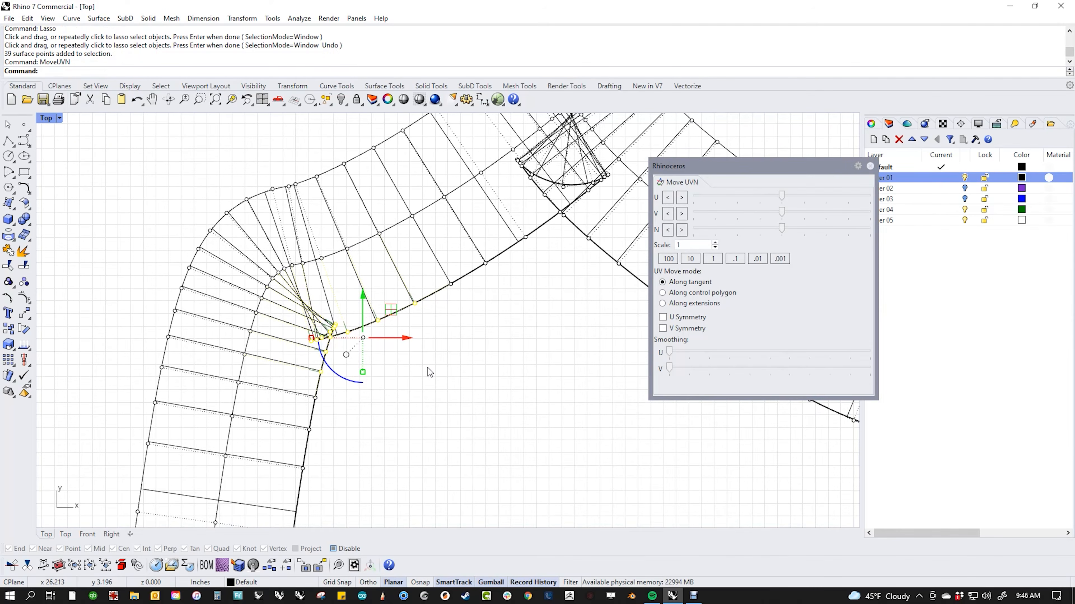
{"action": "left_click_drag", "start_coordinate": [673, 353], "coordinate": [870, 357]}
{"action": "left_click", "coordinate": [520, 406]}
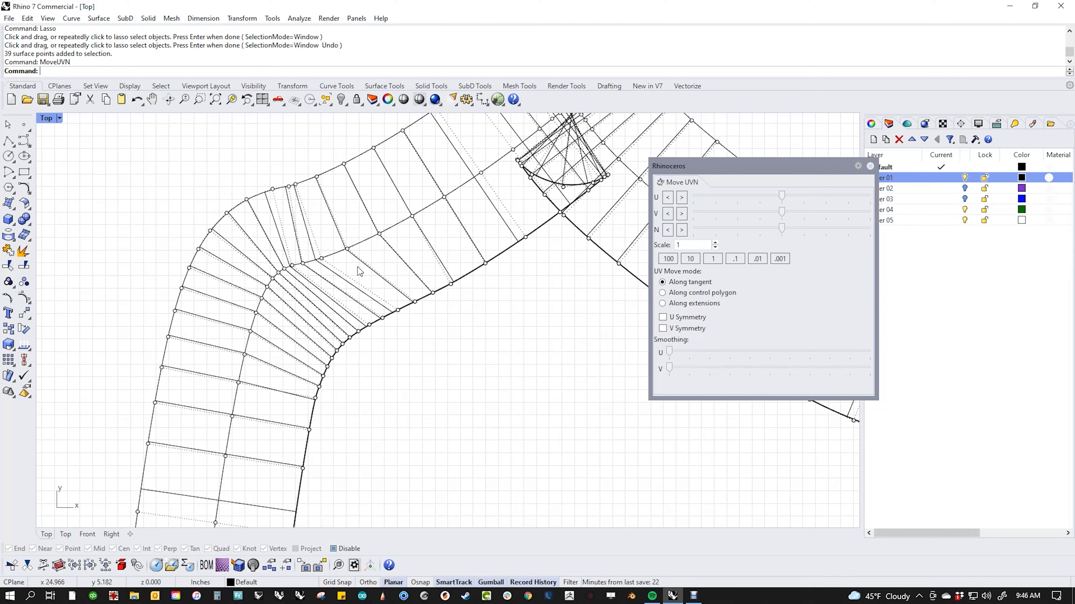
Step: Lasso 26 points inside the left bend and smooth them along U
{"action": "type", "text": "Lasso"}
{"action": "key", "text": "Return"}
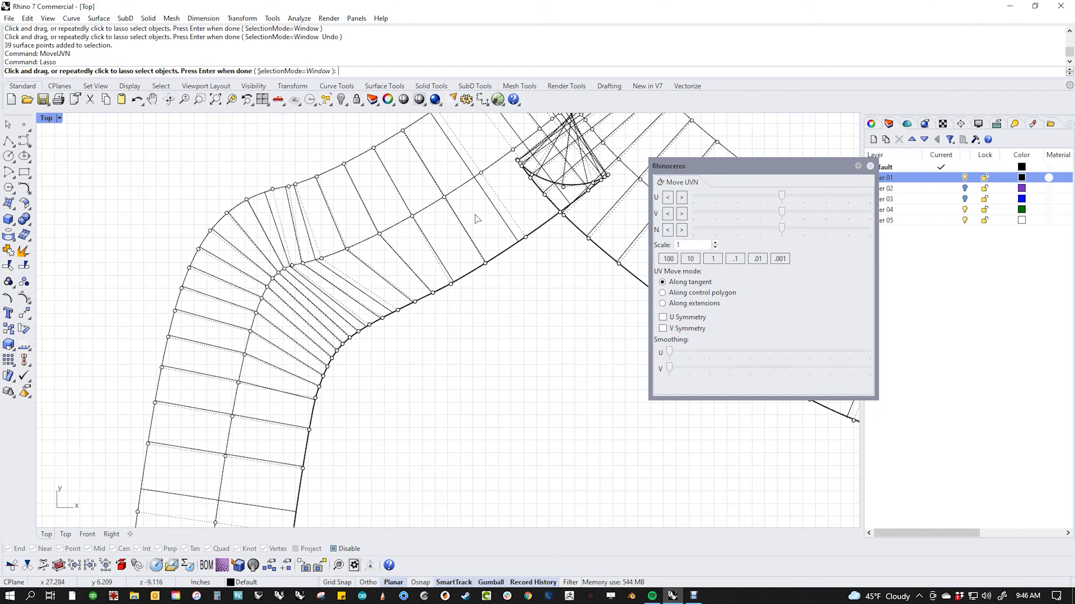
{"action": "mouse_move", "coordinate": [404, 239]}
{"action": "left_mouse_down"}
{"action": "mouse_move", "coordinate": [325, 226]}
{"action": "mouse_move", "coordinate": [211, 358]}
{"action": "mouse_move", "coordinate": [230, 383]}
{"action": "mouse_move", "coordinate": [288, 373]}
{"action": "mouse_move", "coordinate": [322, 313]}
{"action": "left_mouse_up"}
{"action": "key", "text": "Return"}
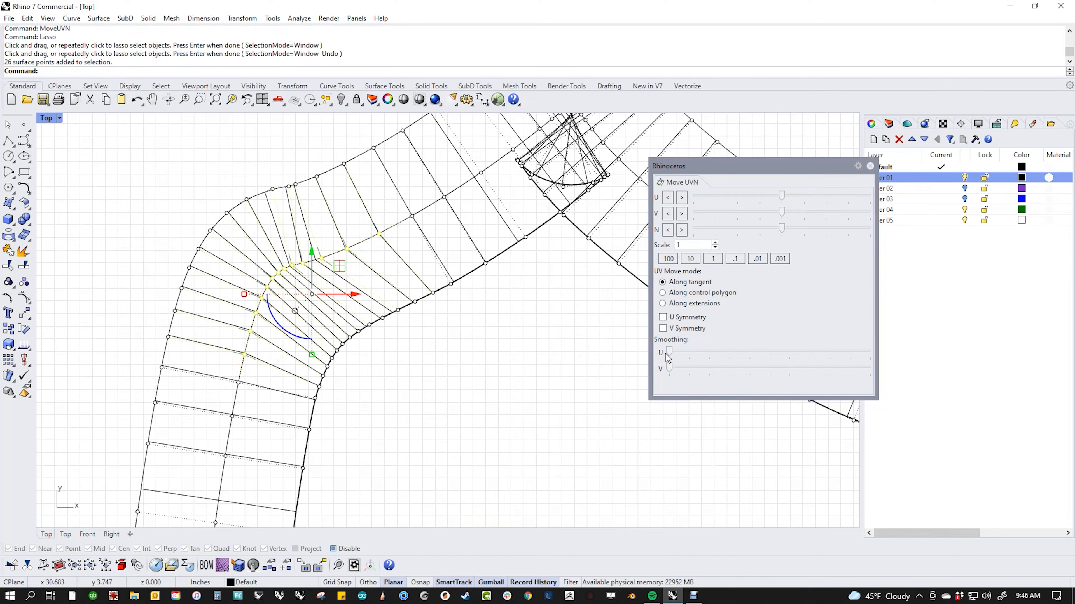
{"action": "left_click_drag", "start_coordinate": [668, 352], "coordinate": [855, 342]}
{"action": "left_click", "coordinate": [412, 405]}
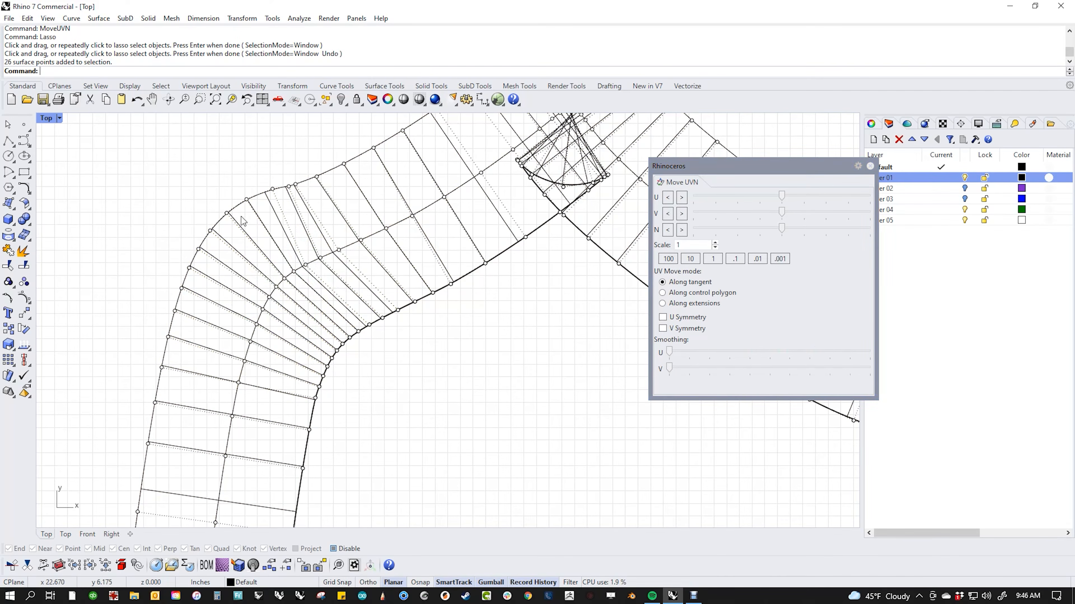
Step: Window-select the points along the bend's outer and top edges and smooth them along U
{"action": "left_click_drag", "start_coordinate": [131, 190], "coordinate": [199, 344]}
{"action": "left_click_drag", "start_coordinate": [196, 171], "coordinate": [237, 239]}
{"action": "left_click_drag", "start_coordinate": [262, 140], "coordinate": [358, 226], "text": "shift"}
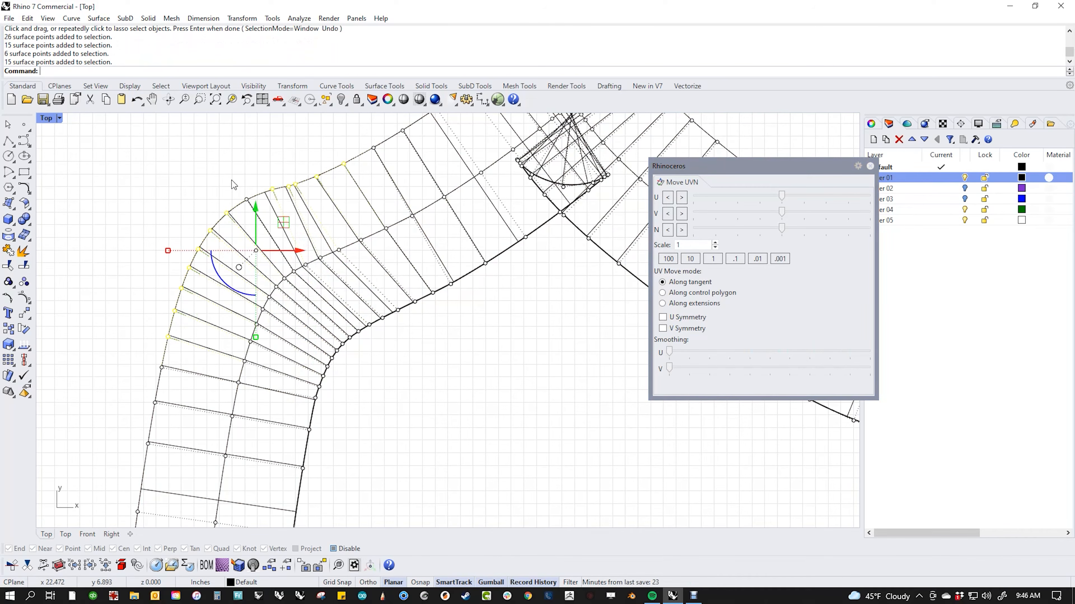
{"action": "left_click_drag", "start_coordinate": [231, 181], "coordinate": [262, 214], "text": "shift"}
{"action": "left_click_drag", "start_coordinate": [671, 354], "coordinate": [836, 353]}
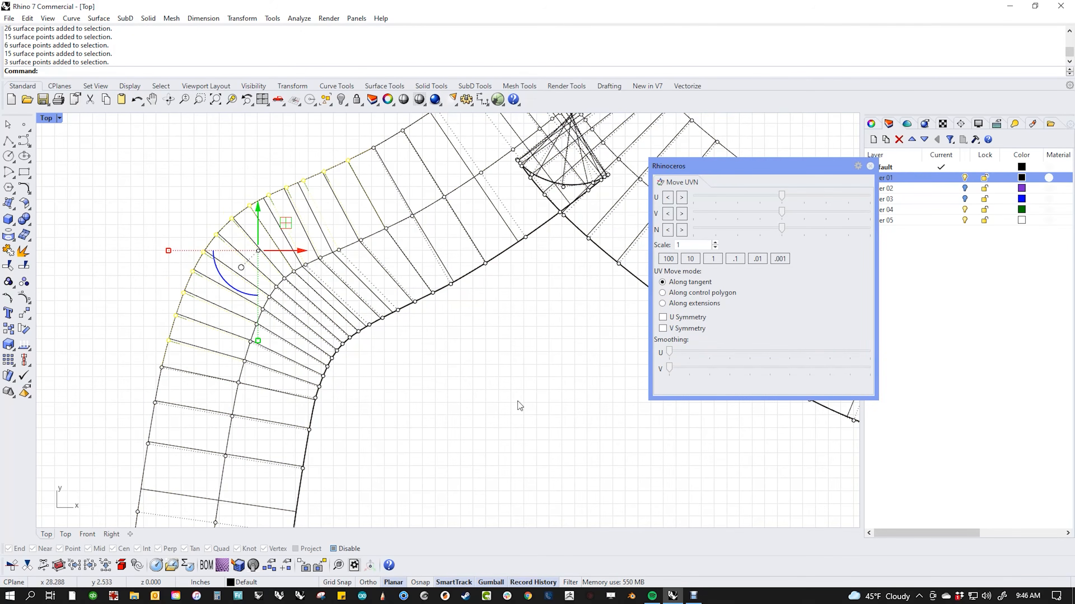
{"action": "left_click", "coordinate": [517, 400]}
{"action": "scroll", "coordinate": [399, 356], "scroll_direction": "down", "scroll_amount": 4}
{"action": "right_click_drag", "start_coordinate": [399, 356], "coordinate": [326, 365]}
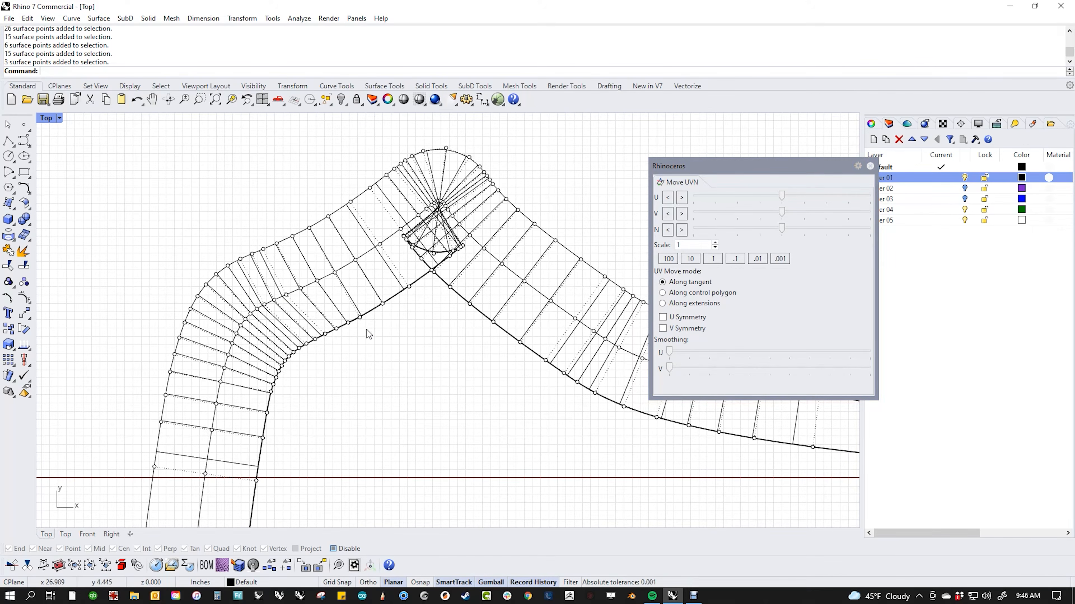
{"action": "scroll", "coordinate": [431, 281], "scroll_direction": "up", "scroll_amount": 6}
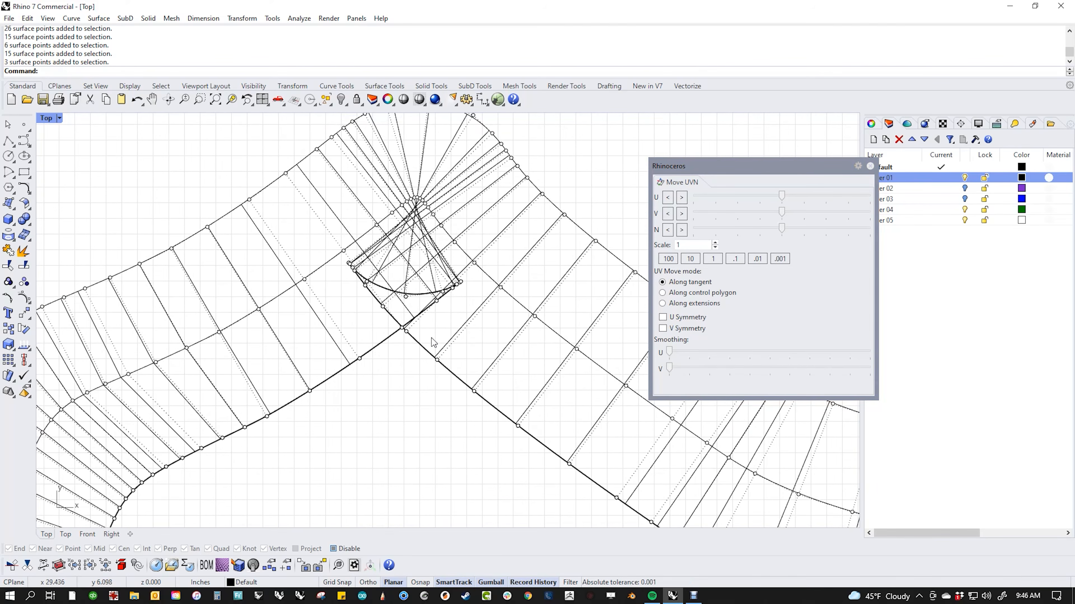
Step: Lasso the 66 points at the upper bend's corner and smooth them repeatedly along U
{"action": "type", "text": "Lasso"}
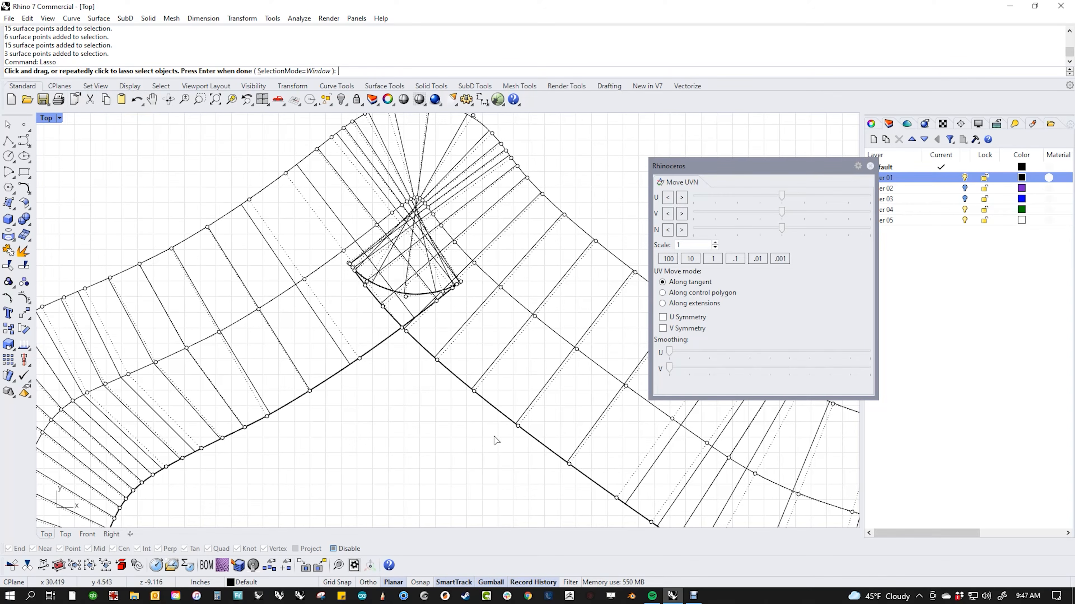
{"action": "mouse_move", "coordinate": [525, 446]}
{"action": "left_mouse_down"}
{"action": "mouse_move", "coordinate": [535, 427]}
{"action": "mouse_move", "coordinate": [467, 271]}
{"action": "mouse_move", "coordinate": [440, 239]}
{"action": "mouse_move", "coordinate": [372, 227]}
{"action": "mouse_move", "coordinate": [258, 406]}
{"action": "mouse_move", "coordinate": [338, 426]}
{"action": "mouse_move", "coordinate": [406, 423]}
{"action": "left_mouse_up"}
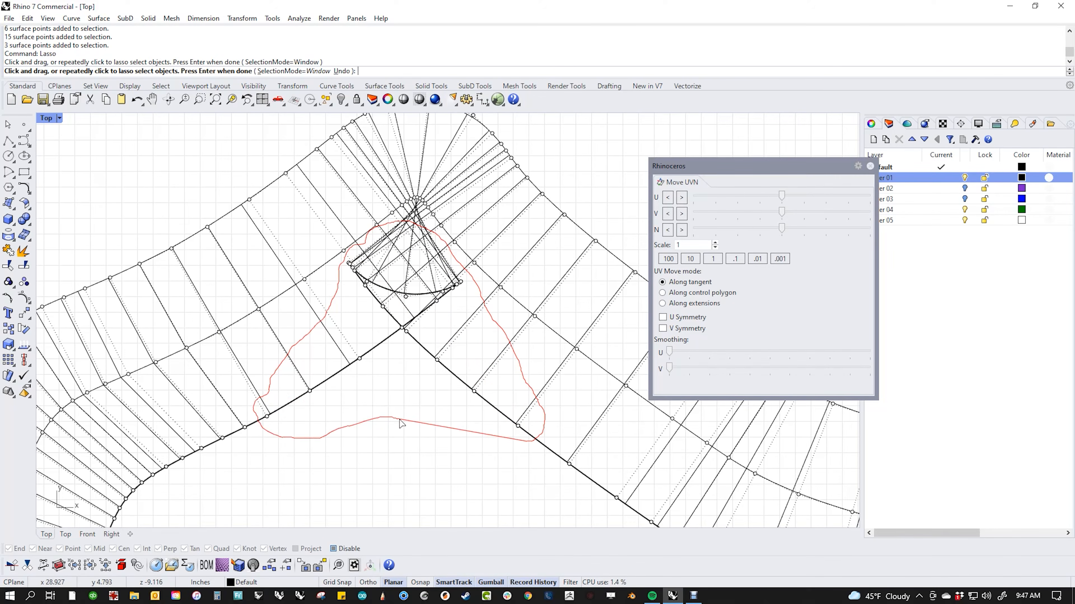
{"action": "key", "text": "Return"}
{"action": "left_click_drag", "start_coordinate": [669, 352], "coordinate": [967, 356]}
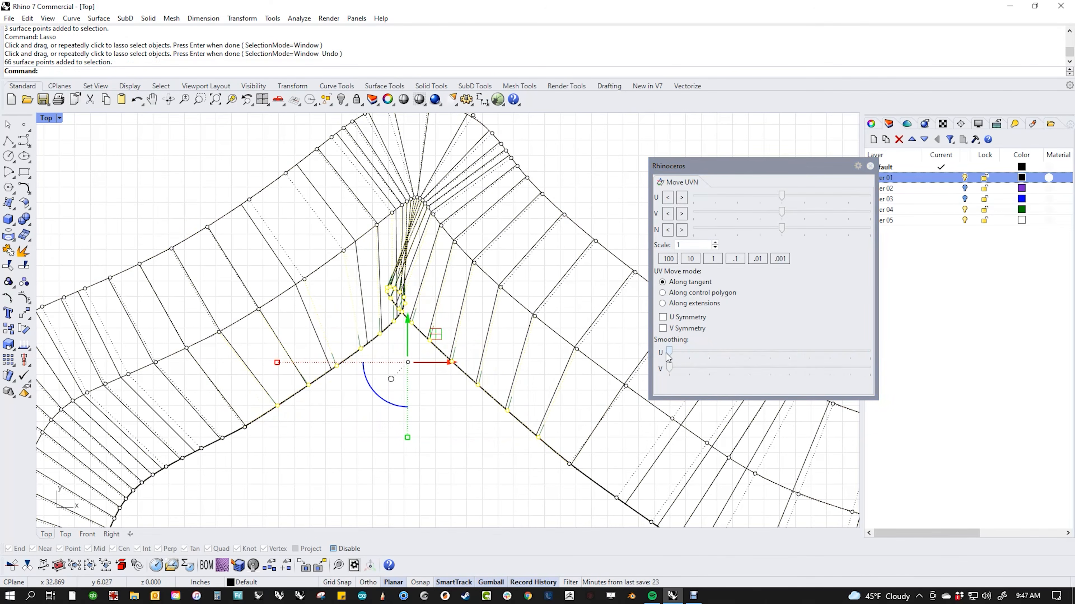
{"action": "left_click_drag", "start_coordinate": [668, 357], "coordinate": [981, 381]}
{"action": "left_click_drag", "start_coordinate": [672, 357], "coordinate": [871, 356]}
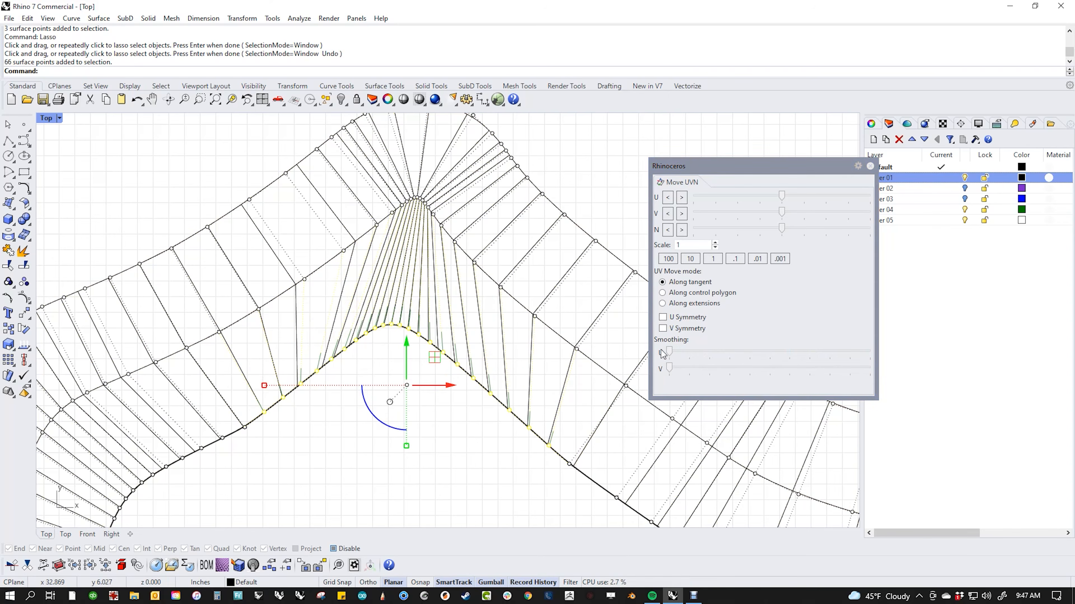
{"action": "left_click_drag", "start_coordinate": [669, 351], "coordinate": [772, 366]}
{"action": "left_click", "coordinate": [494, 461]}
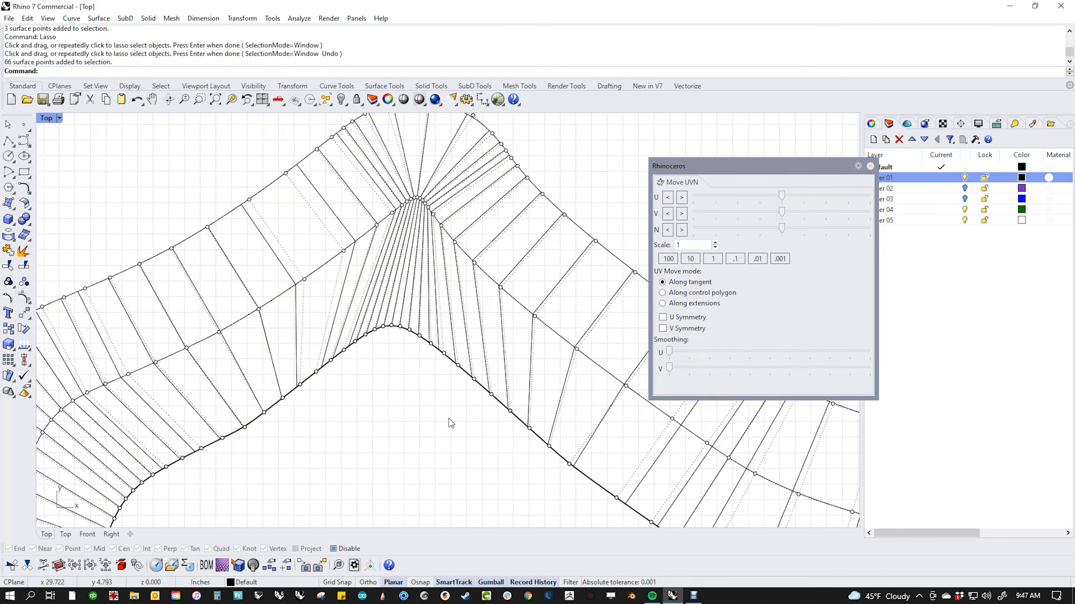
{"action": "right_click_drag", "start_coordinate": [447, 407], "coordinate": [449, 424]}
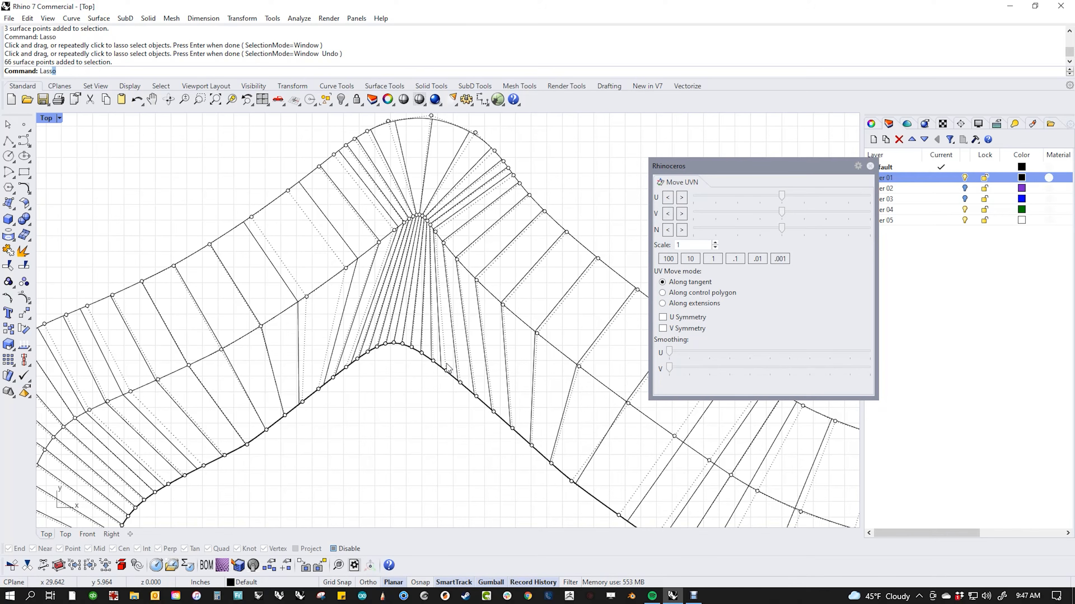
Step: Lasso the control points around the peak and smooth them along U and V
{"action": "type", "text": "o"}
{"action": "key", "text": "Return"}
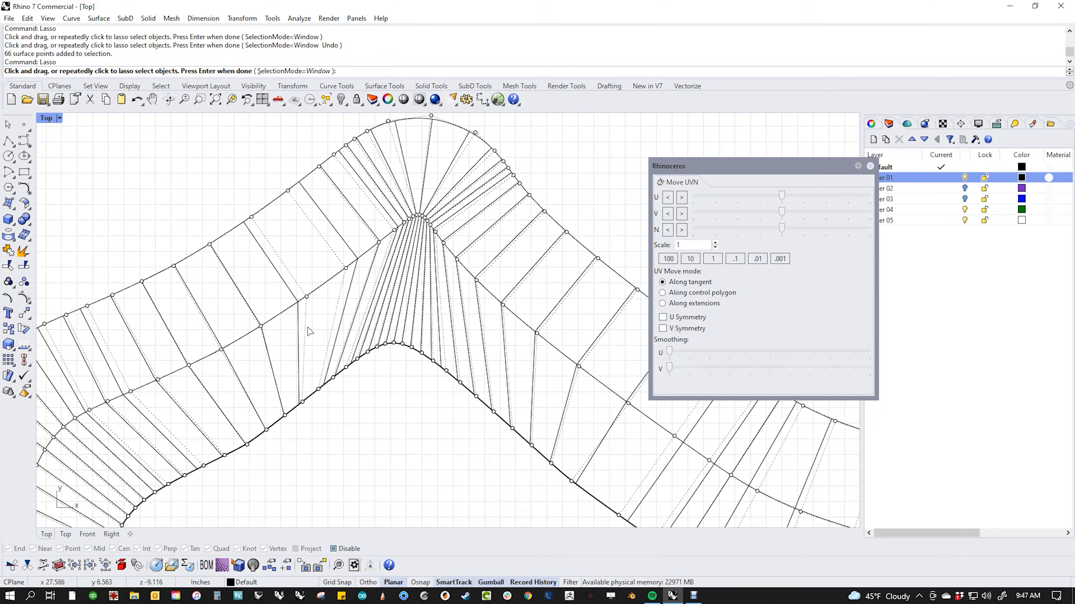
{"action": "mouse_move", "coordinate": [292, 323]}
{"action": "left_mouse_down"}
{"action": "mouse_move", "coordinate": [408, 294]}
{"action": "mouse_move", "coordinate": [523, 345]}
{"action": "mouse_move", "coordinate": [556, 324]}
{"action": "mouse_move", "coordinate": [397, 196]}
{"action": "mouse_move", "coordinate": [305, 270]}
{"action": "mouse_move", "coordinate": [328, 275]}
{"action": "left_mouse_up"}
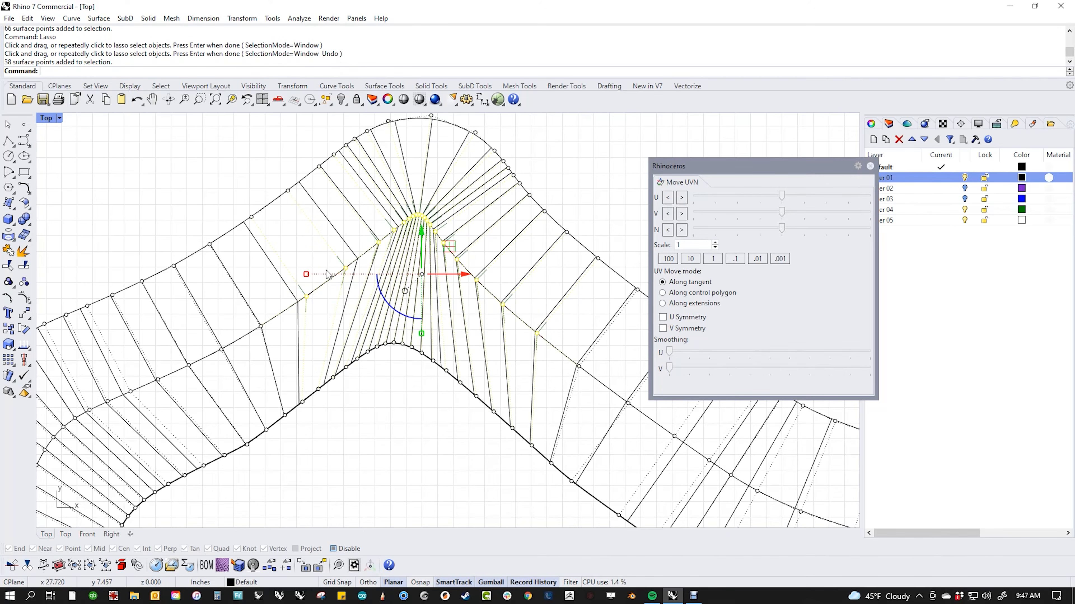
{"action": "left_click", "coordinate": [673, 352]}
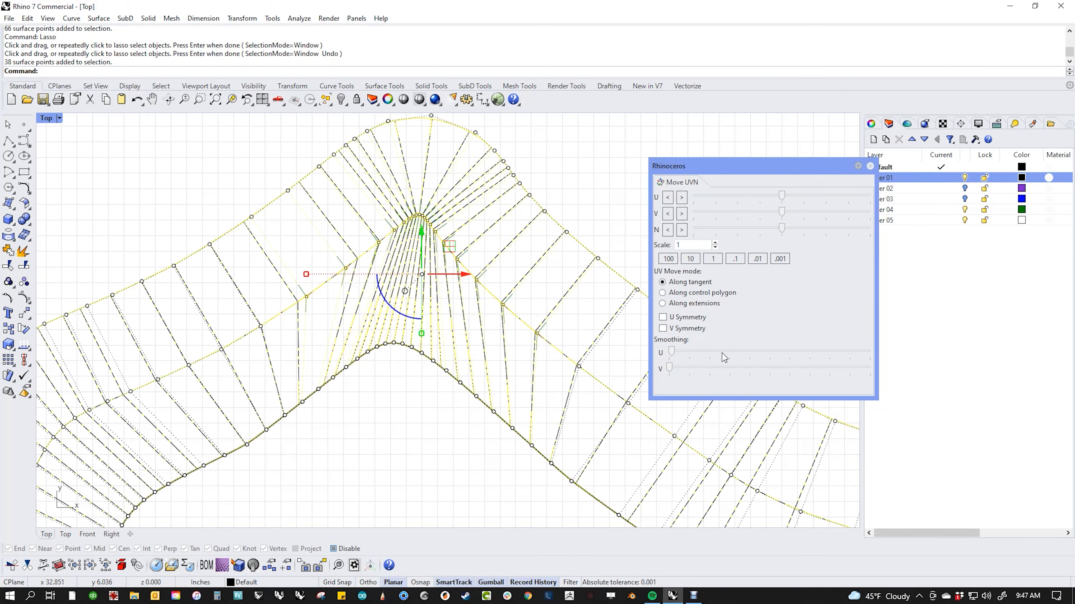
{"action": "left_click_drag", "start_coordinate": [722, 353], "coordinate": [747, 365]}
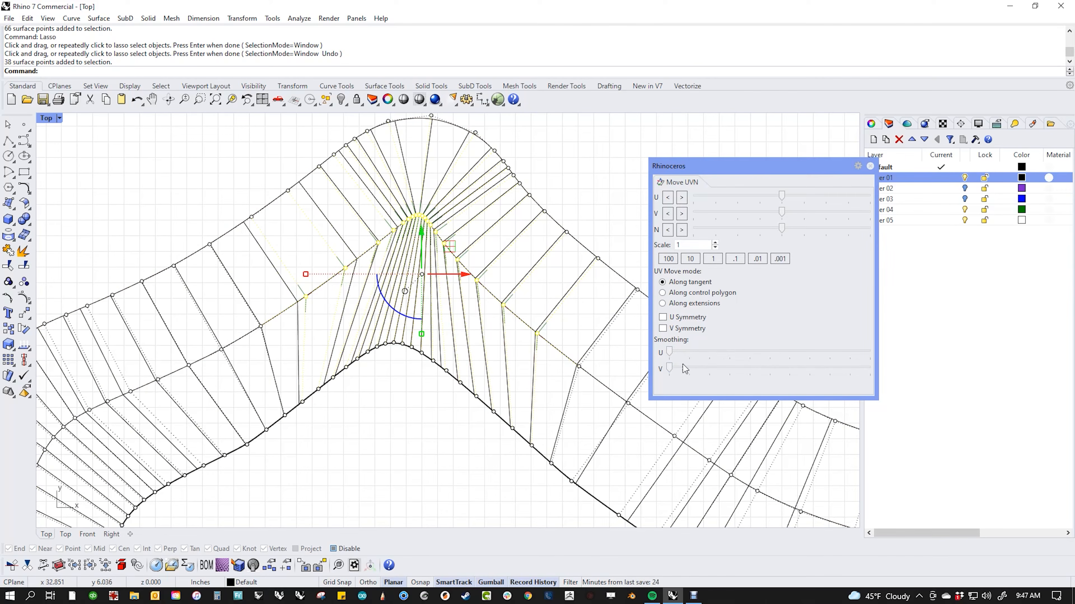
{"action": "left_click_drag", "start_coordinate": [669, 367], "coordinate": [807, 373]}
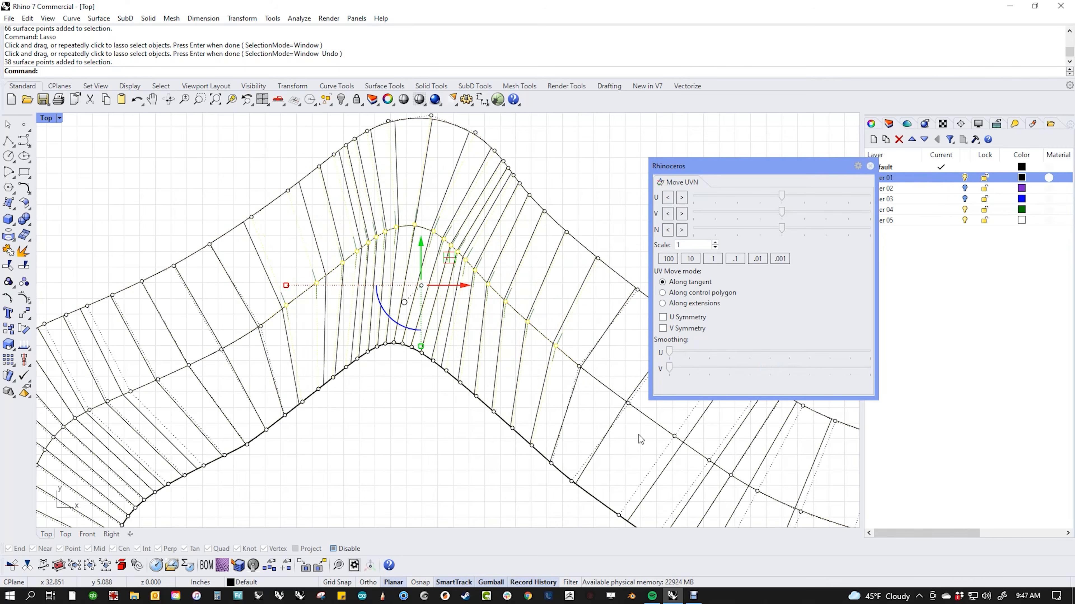
{"action": "left_click", "coordinate": [454, 445]}
Step: Window-select the top crest's control points and smooth them along U
{"action": "scroll", "coordinate": [409, 368], "scroll_direction": "down", "scroll_amount": 8}
{"action": "right_click_drag", "start_coordinate": [418, 432], "coordinate": [387, 383]}
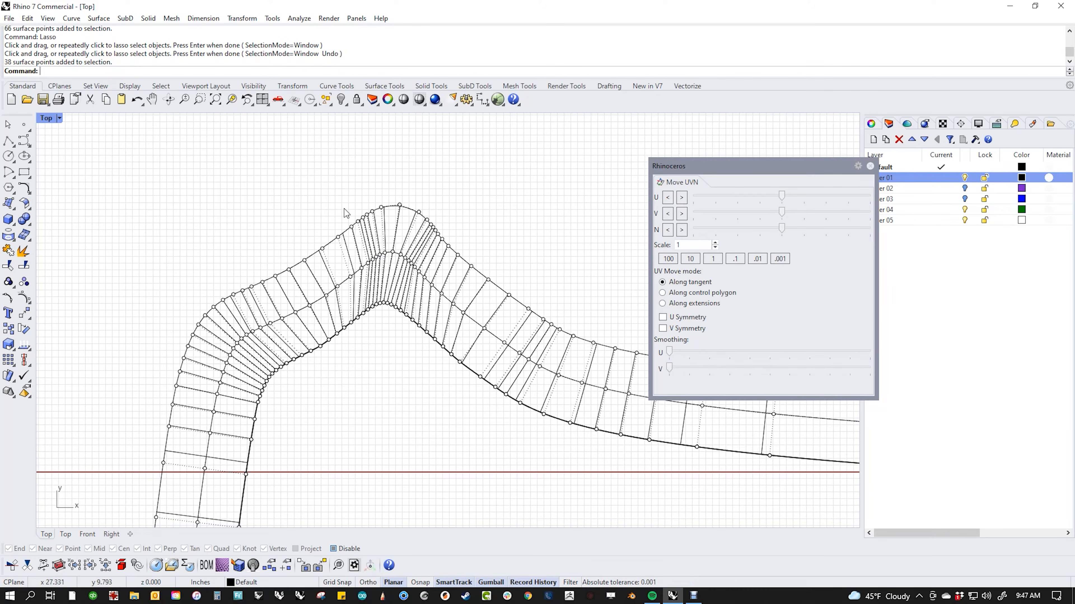
{"action": "mouse_move", "coordinate": [320, 199]}
{"action": "left_mouse_down"}
{"action": "mouse_move", "coordinate": [360, 254]}
{"action": "mouse_move", "coordinate": [321, 201]}
{"action": "mouse_move", "coordinate": [466, 254]}
{"action": "left_mouse_up"}
{"action": "left_click_drag", "start_coordinate": [438, 196], "coordinate": [476, 259], "text": "shift"}
{"action": "left_click_drag", "start_coordinate": [669, 357], "coordinate": [839, 373]}
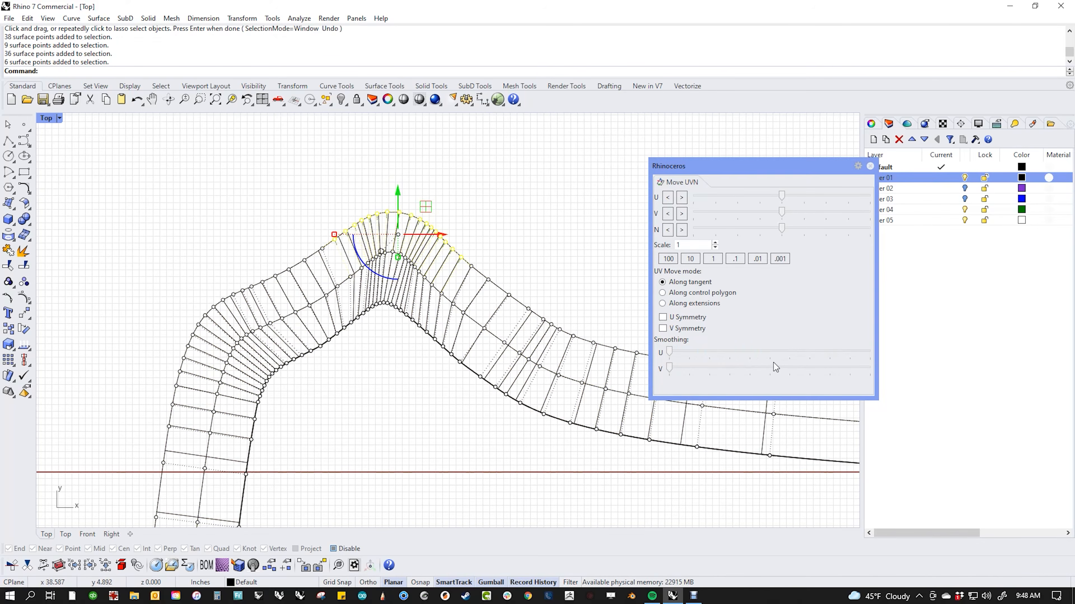
{"action": "left_click", "coordinate": [558, 283]}
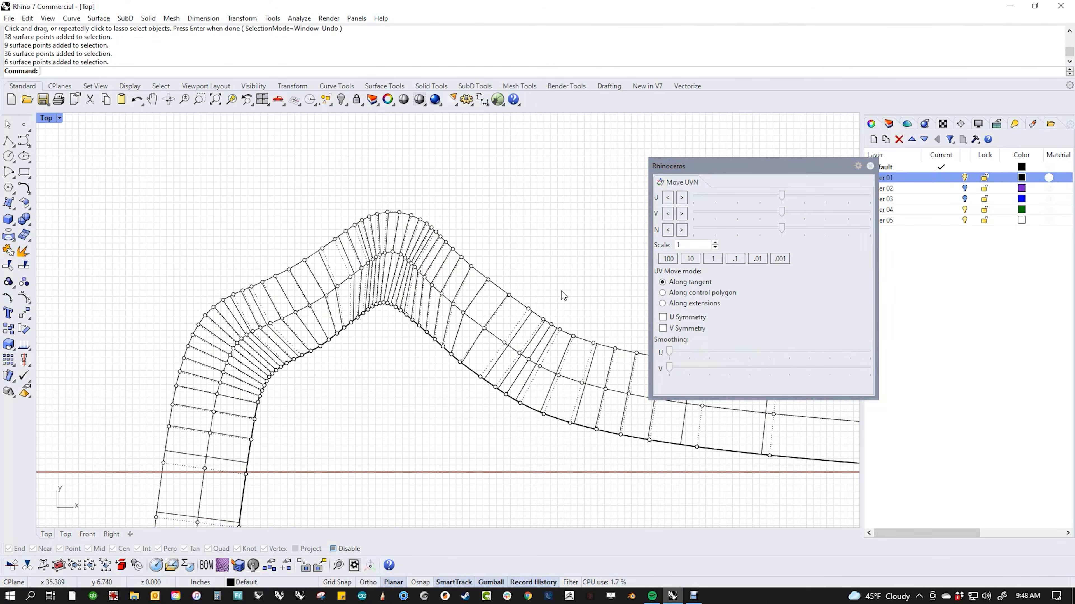
{"action": "scroll", "coordinate": [388, 424], "scroll_direction": "down", "scroll_amount": 2}
Step: Close the Move UVN panel, turn off control points, and zoom out to the whole pipe
{"action": "scroll", "coordinate": [356, 406], "scroll_direction": "down", "scroll_amount": 2}
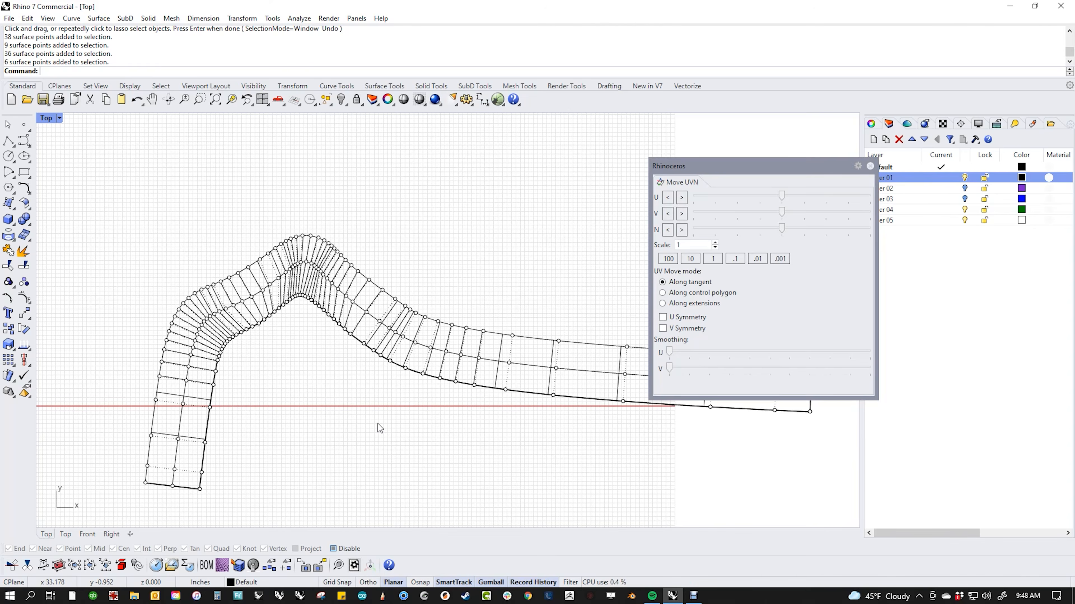
{"action": "scroll", "coordinate": [341, 420], "scroll_direction": "down", "scroll_amount": 3}
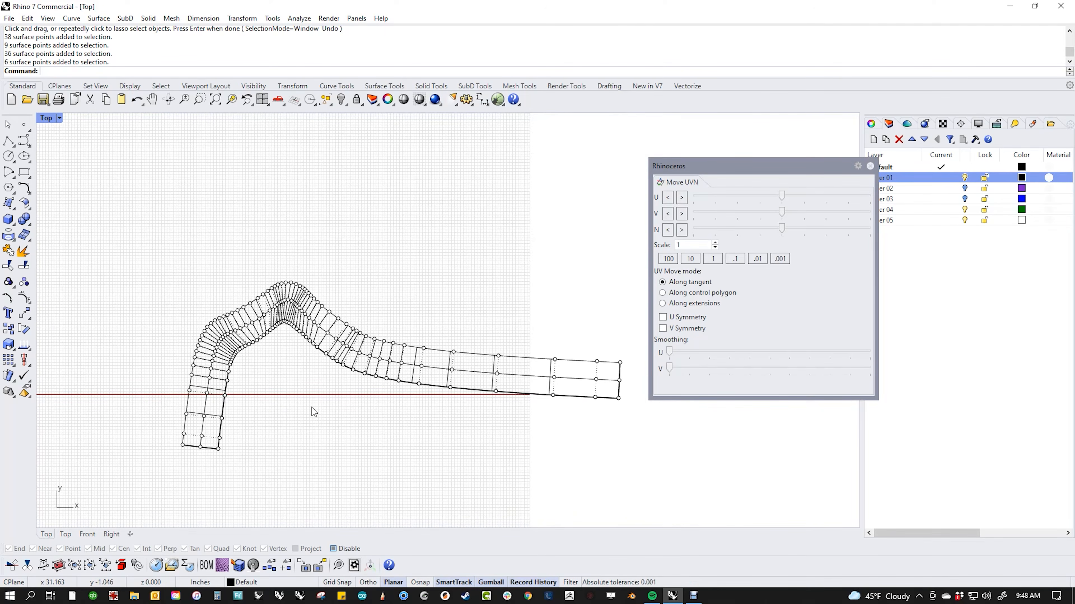
{"action": "scroll", "coordinate": [294, 350], "scroll_direction": "up", "scroll_amount": 2}
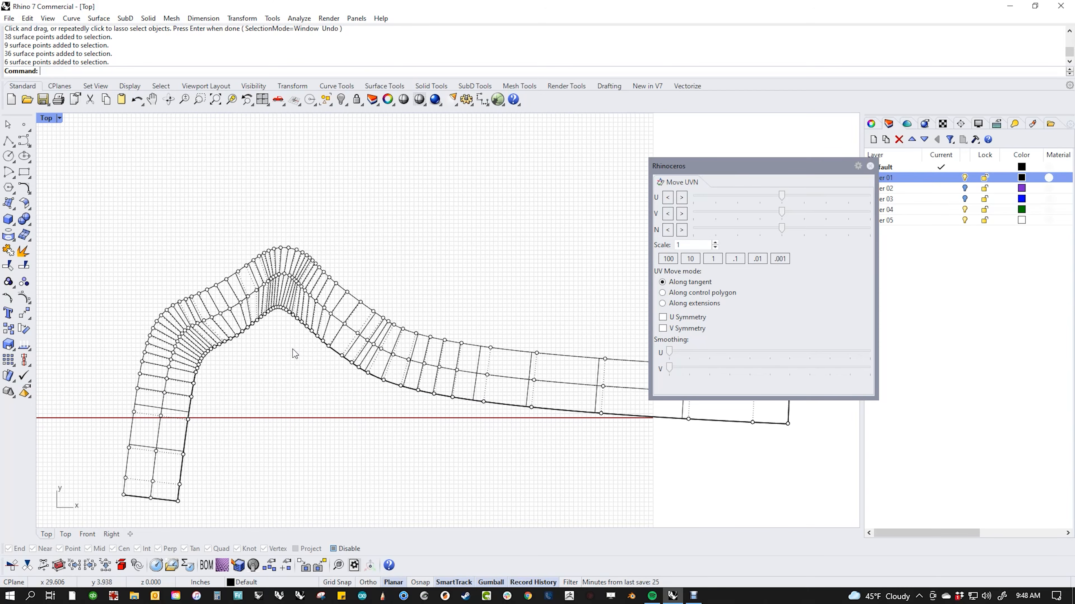
{"action": "left_click", "coordinate": [870, 166]}
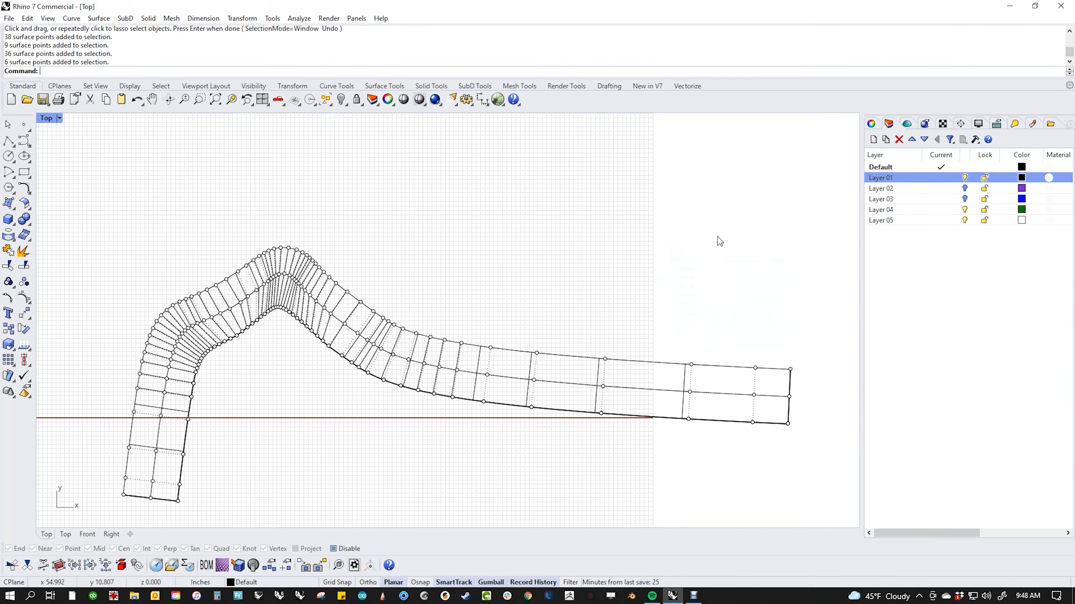
{"action": "scroll", "coordinate": [547, 288], "scroll_direction": "down", "scroll_amount": 3}
{"action": "key", "text": "Escape"}
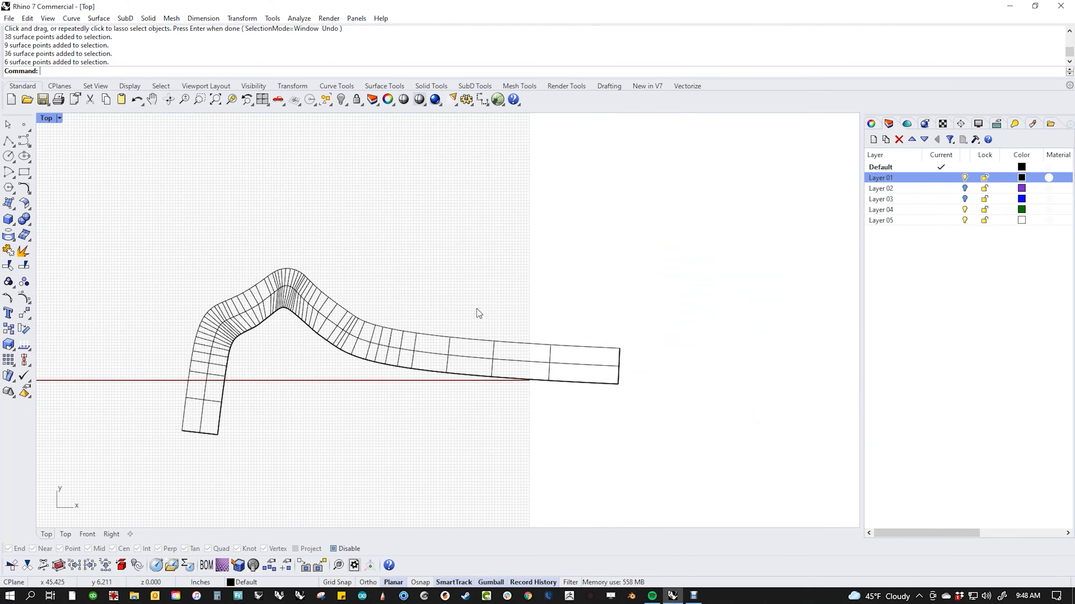
{"action": "scroll", "coordinate": [391, 312], "scroll_direction": "down", "scroll_amount": 2}
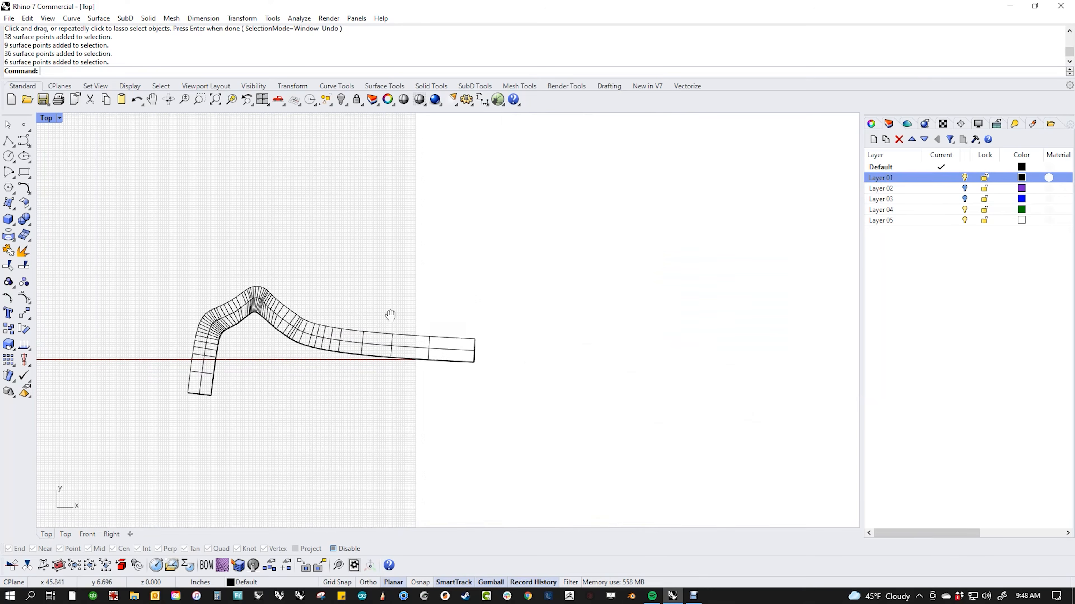
Step: Hide Layer 01, show Layer 02, and view the purple surface shaded in Perspective
{"action": "left_click", "coordinate": [964, 178]}
{"action": "left_click", "coordinate": [964, 188]}
{"action": "right_click_drag", "start_coordinate": [842, 269], "coordinate": [420, 326]}
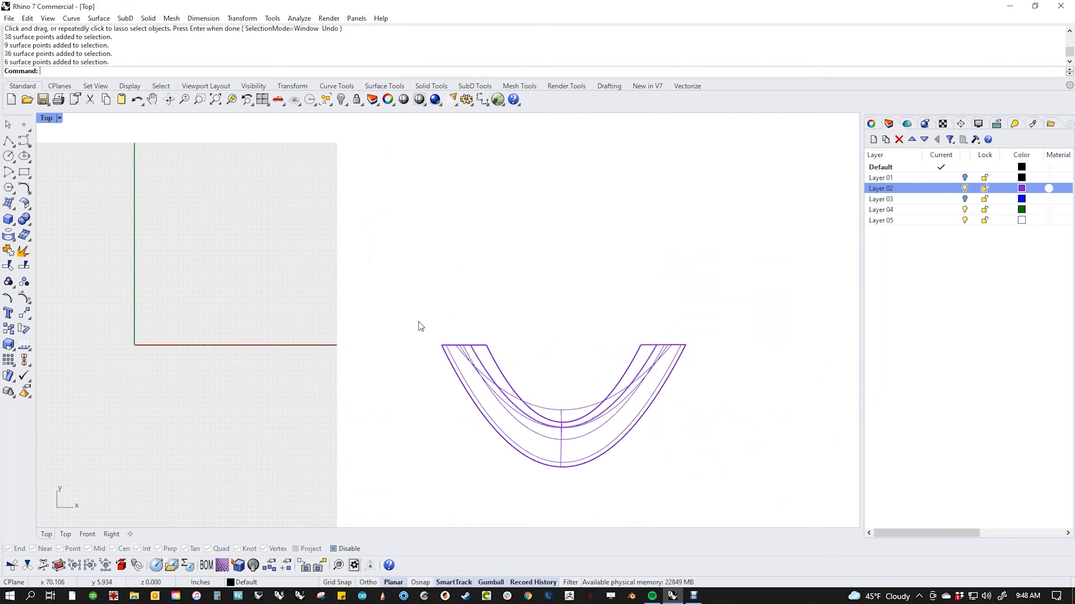
{"action": "key", "text": "ctrl+F4"}
{"action": "middle_click", "coordinate": [418, 325]}
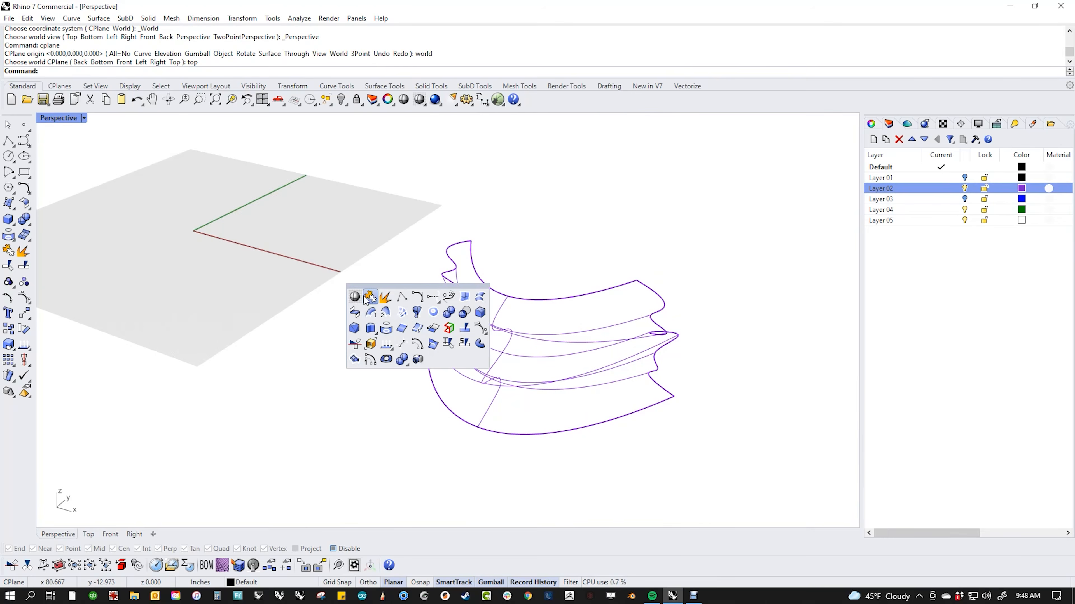
{"action": "left_click", "coordinate": [385, 328]}
{"action": "mouse_move", "coordinate": [353, 312]}
{"action": "right_mouse_down"}
{"action": "mouse_move", "coordinate": [379, 322]}
{"action": "mouse_move", "coordinate": [354, 334]}
{"action": "right_mouse_up"}
Step: Show the purple ribbed surface's control points and switch the view to wireframe
{"action": "left_click", "coordinate": [513, 312]}
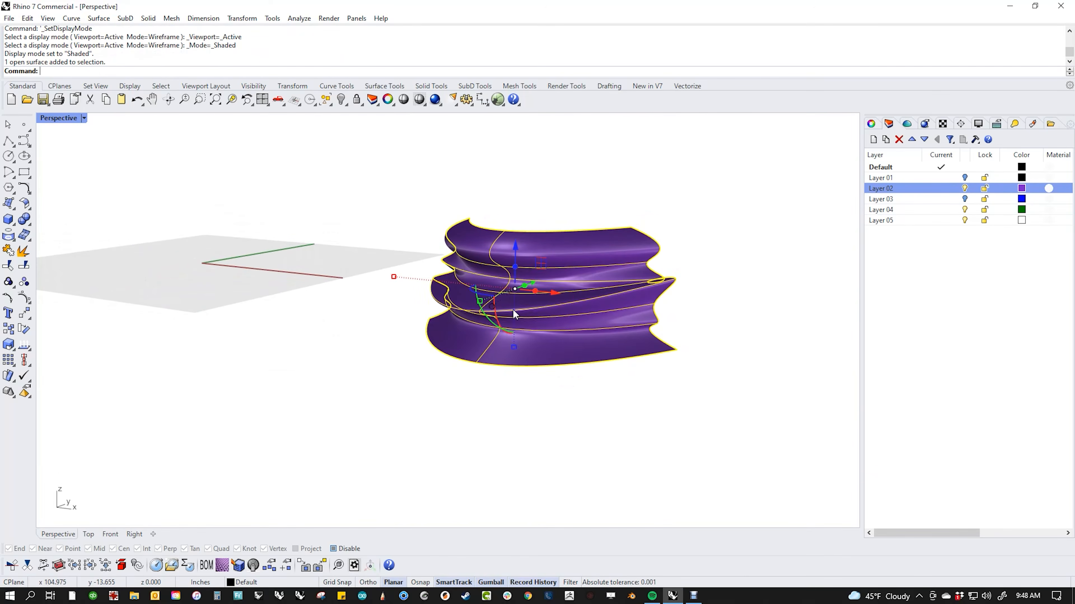
{"action": "middle_click", "coordinate": [512, 313]}
{"action": "left_click", "coordinate": [528, 326]}
{"action": "mouse_move", "coordinate": [549, 324]}
{"action": "right_mouse_down"}
{"action": "mouse_move", "coordinate": [506, 303]}
{"action": "mouse_move", "coordinate": [463, 323]}
{"action": "mouse_move", "coordinate": [302, 302]}
{"action": "right_mouse_up"}
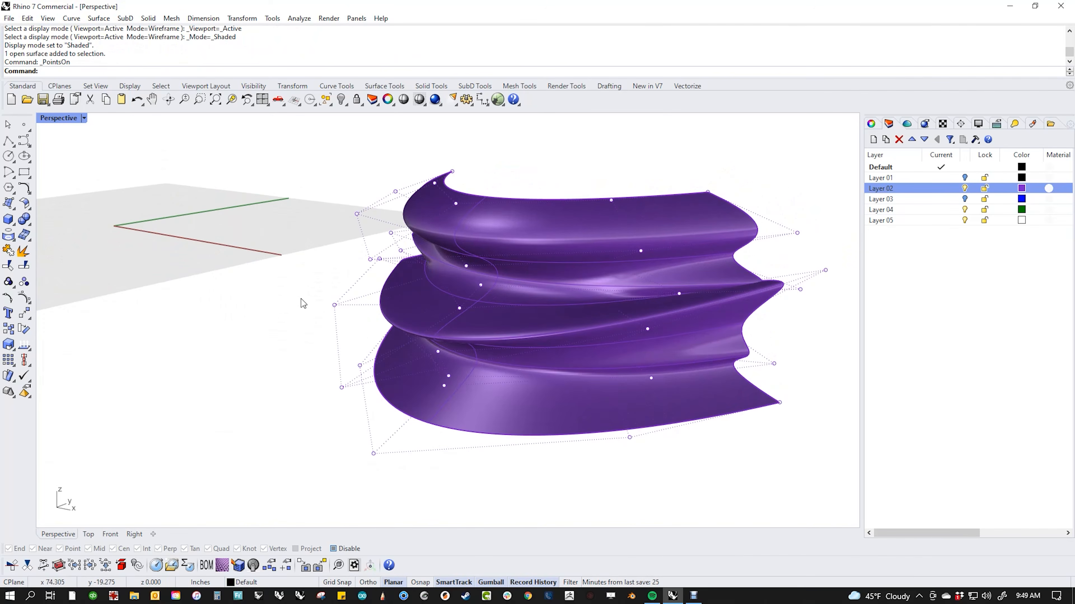
{"action": "middle_click", "coordinate": [301, 300]}
{"action": "left_click", "coordinate": [237, 271]}
{"action": "right_click_drag", "start_coordinate": [424, 339], "coordinate": [586, 264]}
Step: Pick a single control point on the surface's edge and run MoveUVN on it
{"action": "left_click_drag", "start_coordinate": [549, 158], "coordinate": [643, 460]}
{"action": "right_click_drag", "start_coordinate": [640, 412], "coordinate": [464, 389]}
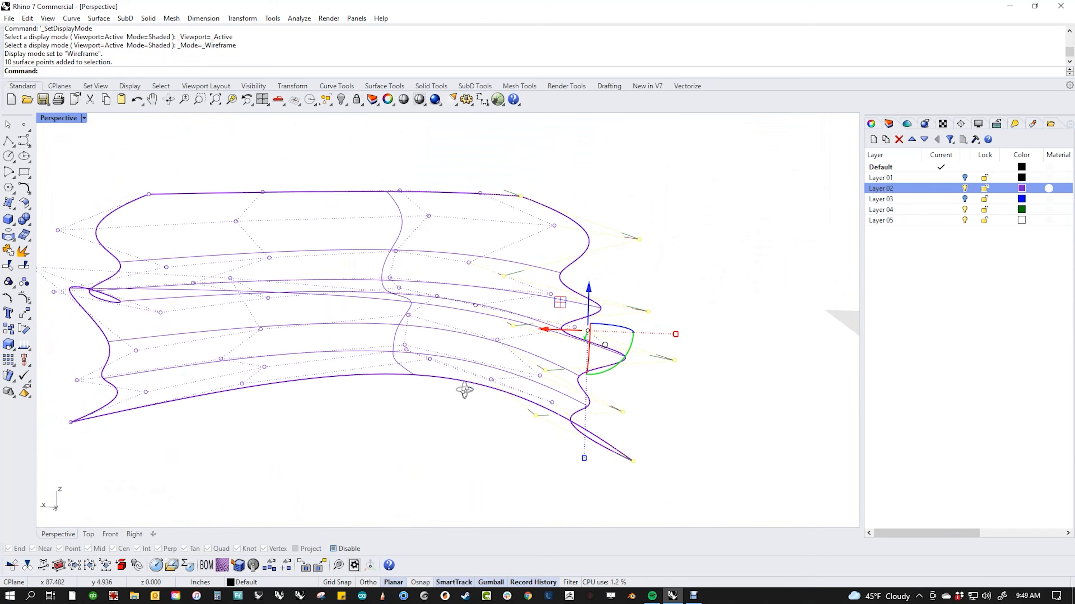
{"action": "right_click_drag", "start_coordinate": [544, 468], "coordinate": [385, 453]}
{"action": "key", "text": "Escape"}
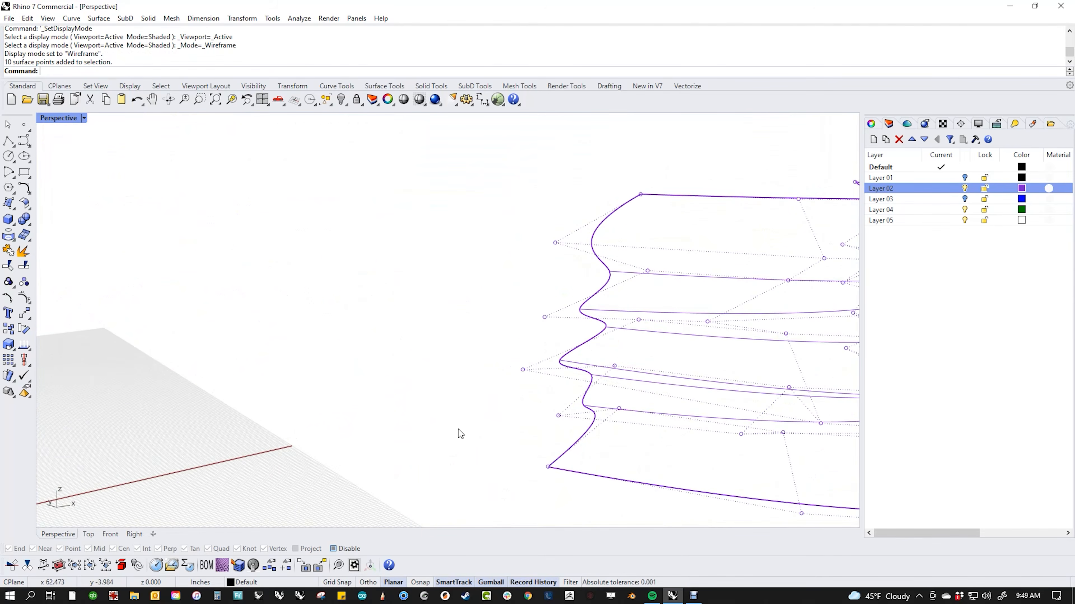
{"action": "right_click_drag", "start_coordinate": [458, 432], "coordinate": [540, 247]}
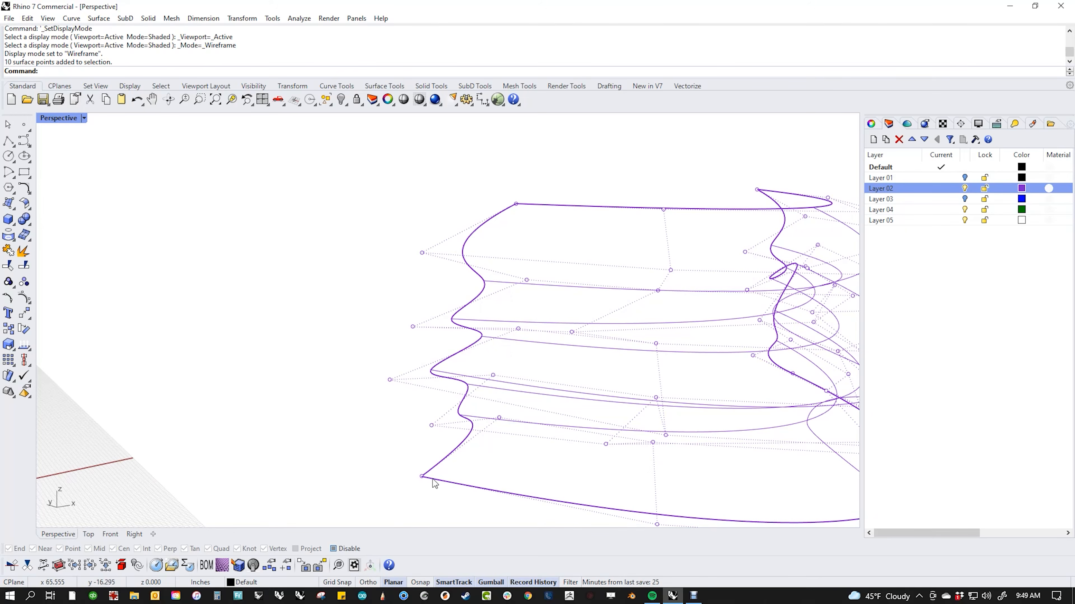
{"action": "right_click_drag", "start_coordinate": [448, 487], "coordinate": [452, 418]}
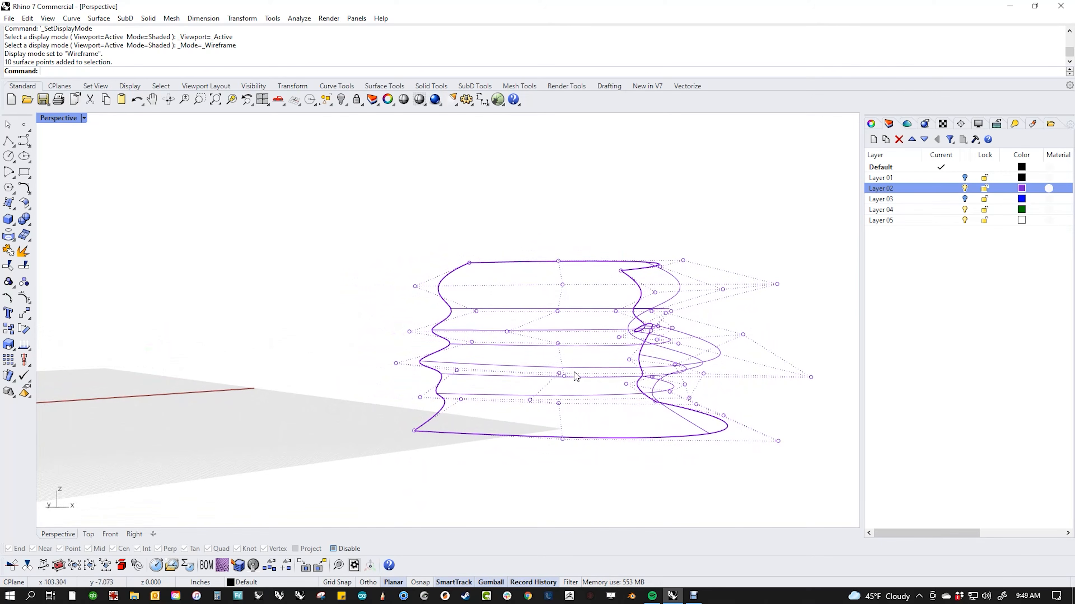
{"action": "left_click", "coordinate": [507, 333]}
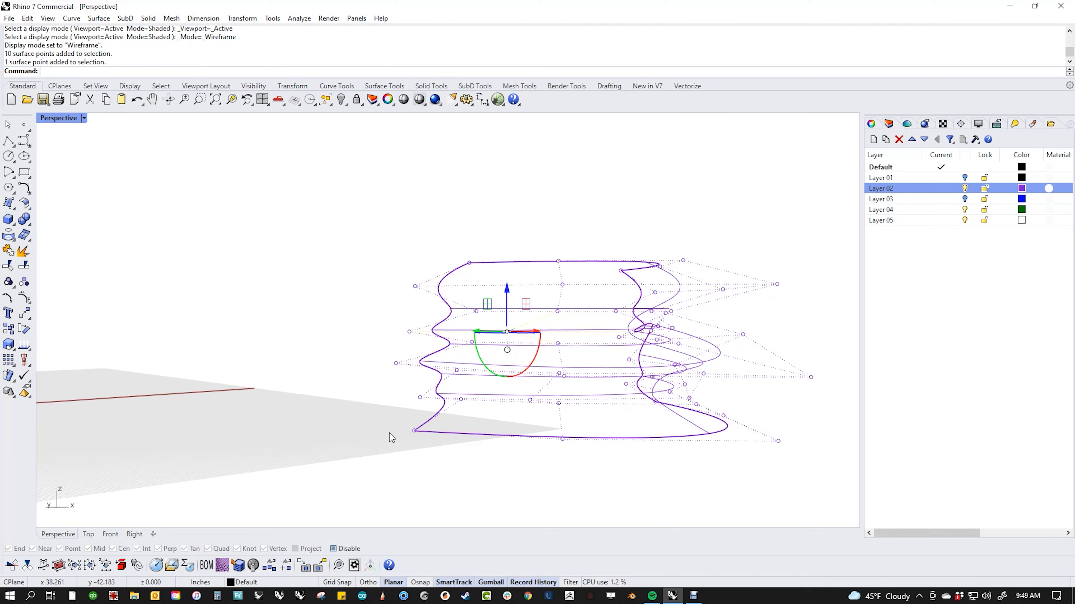
{"action": "type", "text": "MoveUVN"}
{"action": "key", "text": "Return"}
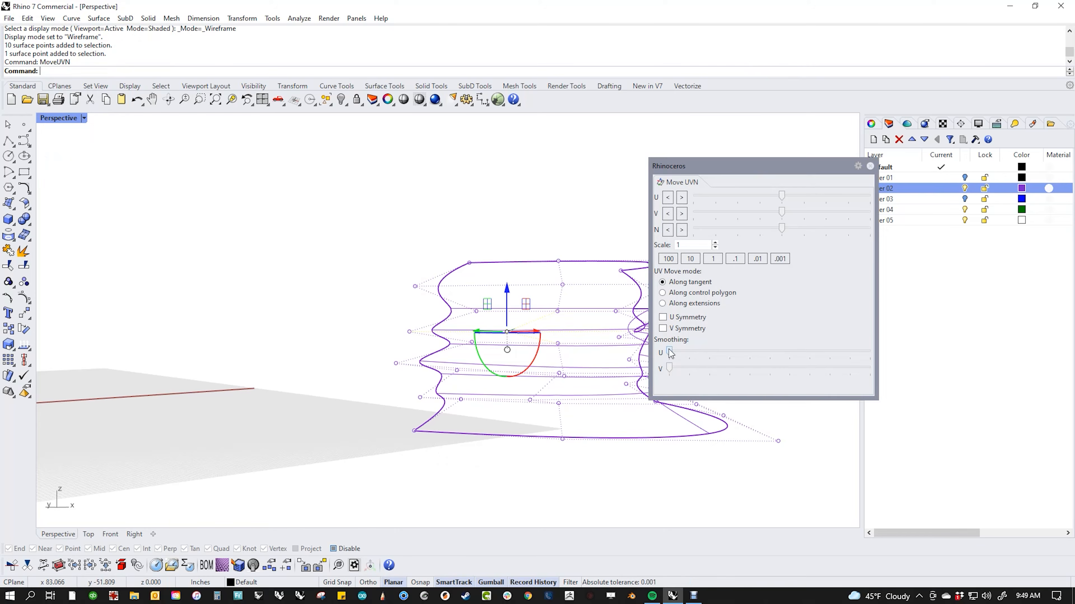
Step: Try U smoothing, undo it, then smooth the selected points along V instead
{"action": "left_click_drag", "start_coordinate": [671, 353], "coordinate": [760, 367]}
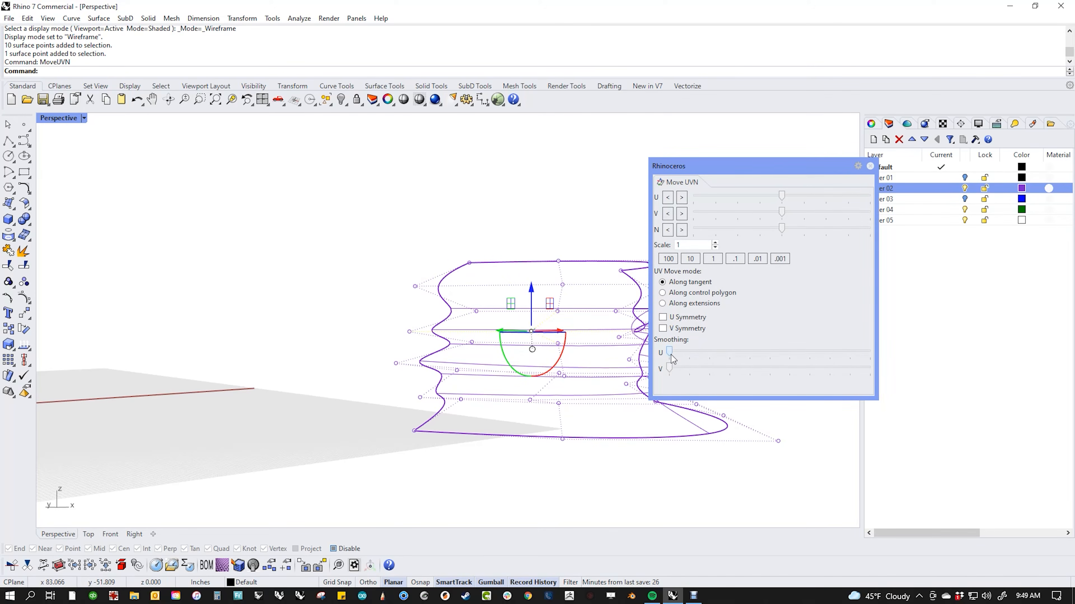
{"action": "left_click_drag", "start_coordinate": [672, 355], "coordinate": [967, 357]}
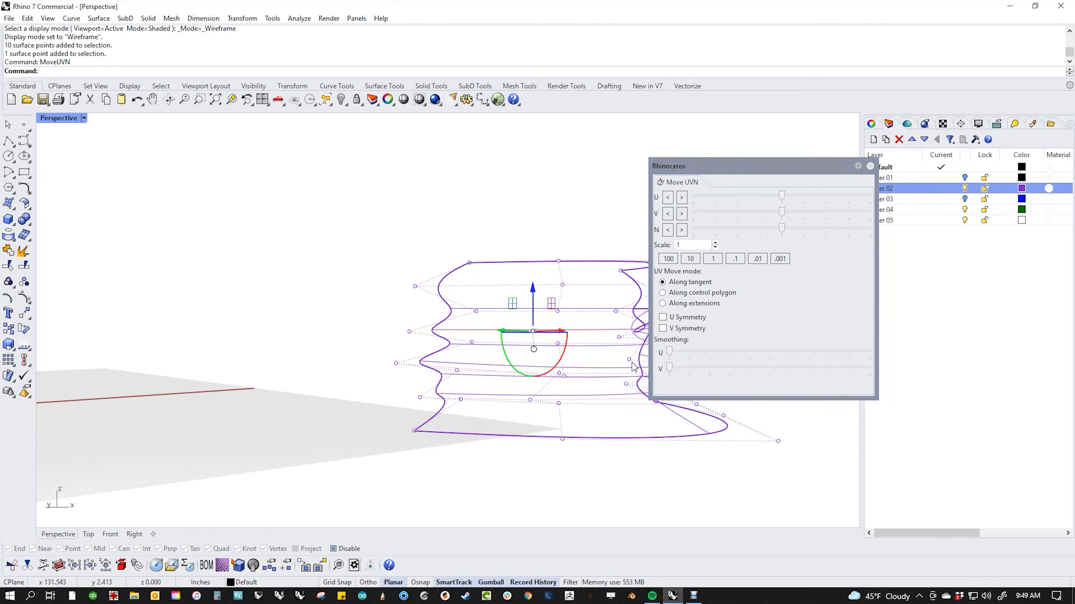
{"action": "left_click", "coordinate": [566, 487]}
{"action": "mouse_move", "coordinate": [565, 486]}
{"action": "right_mouse_down"}
{"action": "mouse_move", "coordinate": [566, 458]}
{"action": "mouse_move", "coordinate": [602, 460]}
{"action": "mouse_move", "coordinate": [538, 476]}
{"action": "mouse_move", "coordinate": [548, 491]}
{"action": "right_mouse_up"}
{"action": "key", "text": "ctrl+z"}
{"action": "key", "text": "ctrl+z"}
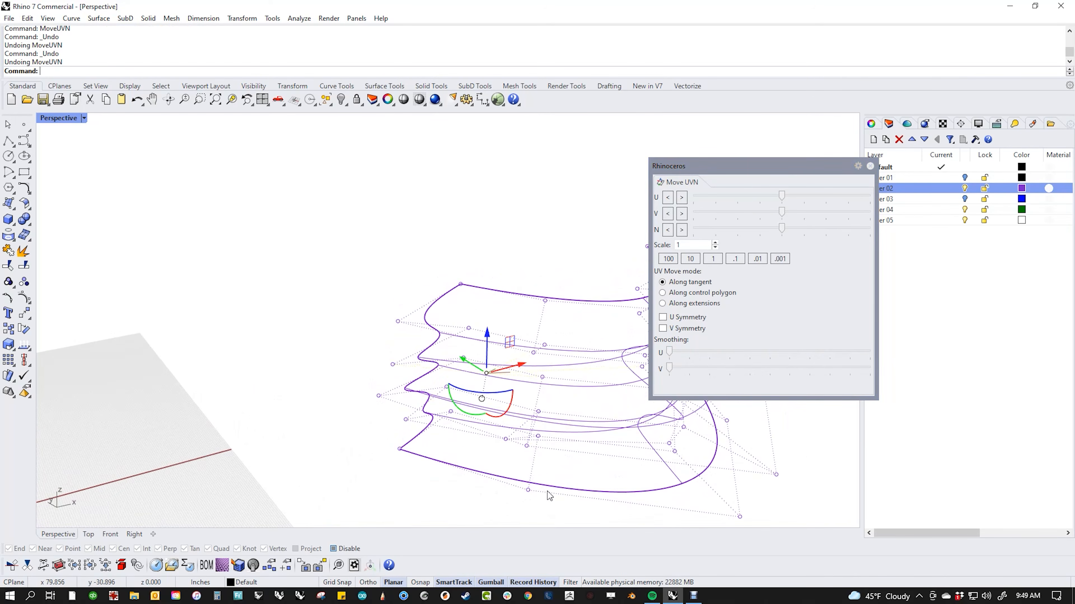
{"action": "left_click_drag", "start_coordinate": [667, 367], "coordinate": [837, 371]}
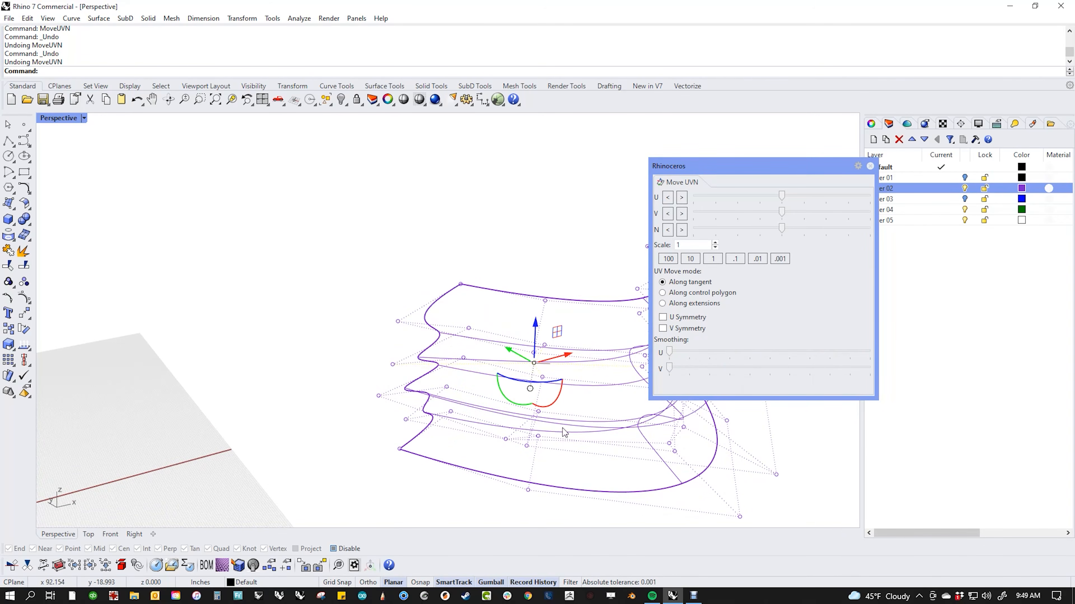
{"action": "right_click_drag", "start_coordinate": [565, 433], "coordinate": [578, 395]}
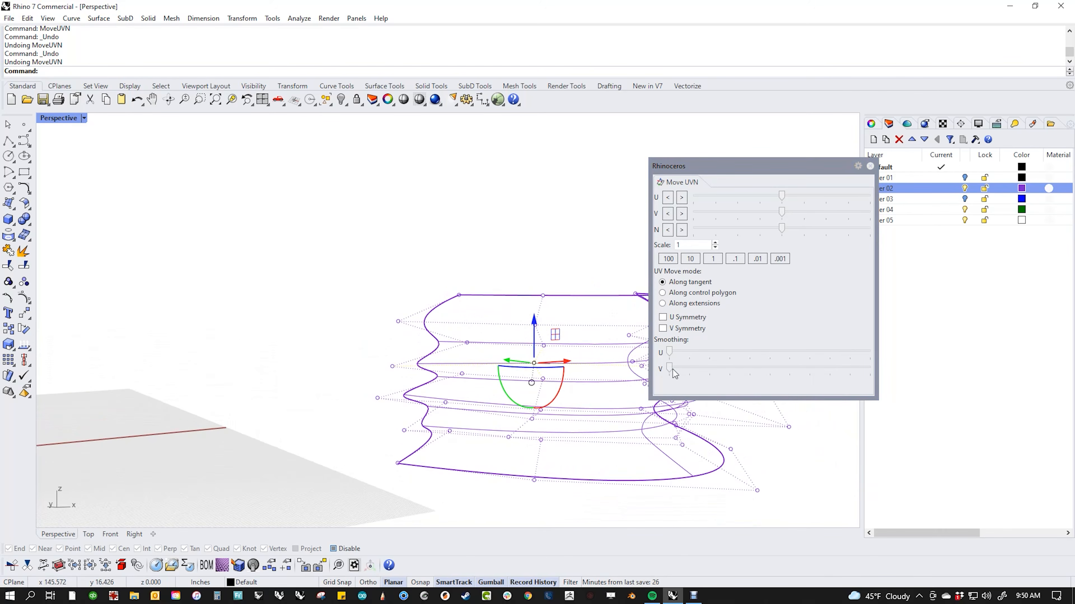
{"action": "left_click_drag", "start_coordinate": [670, 368], "coordinate": [866, 384]}
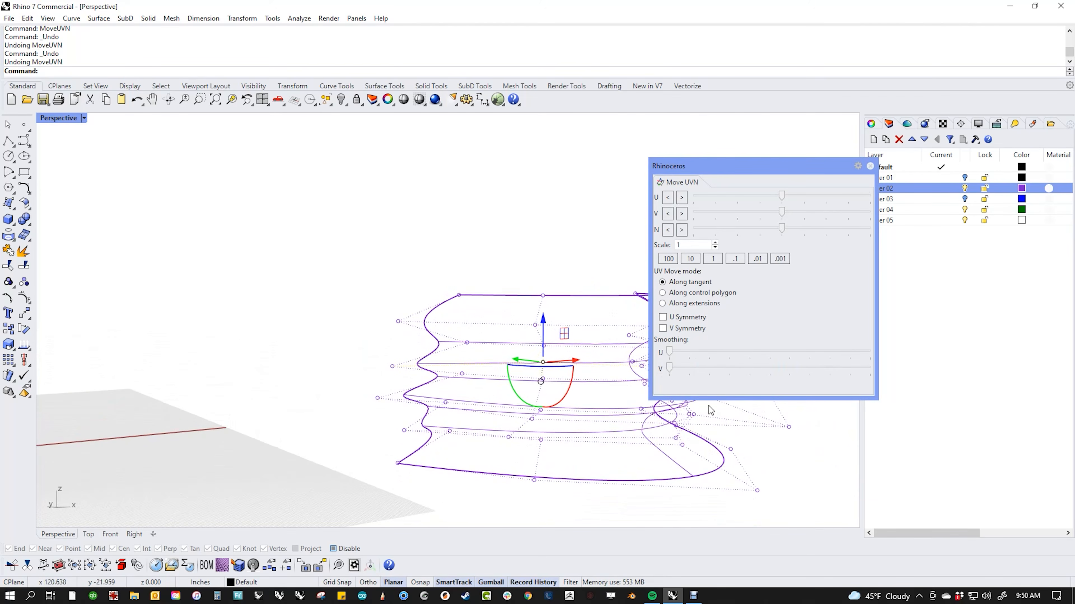
{"action": "right_click_drag", "start_coordinate": [524, 426], "coordinate": [393, 453]}
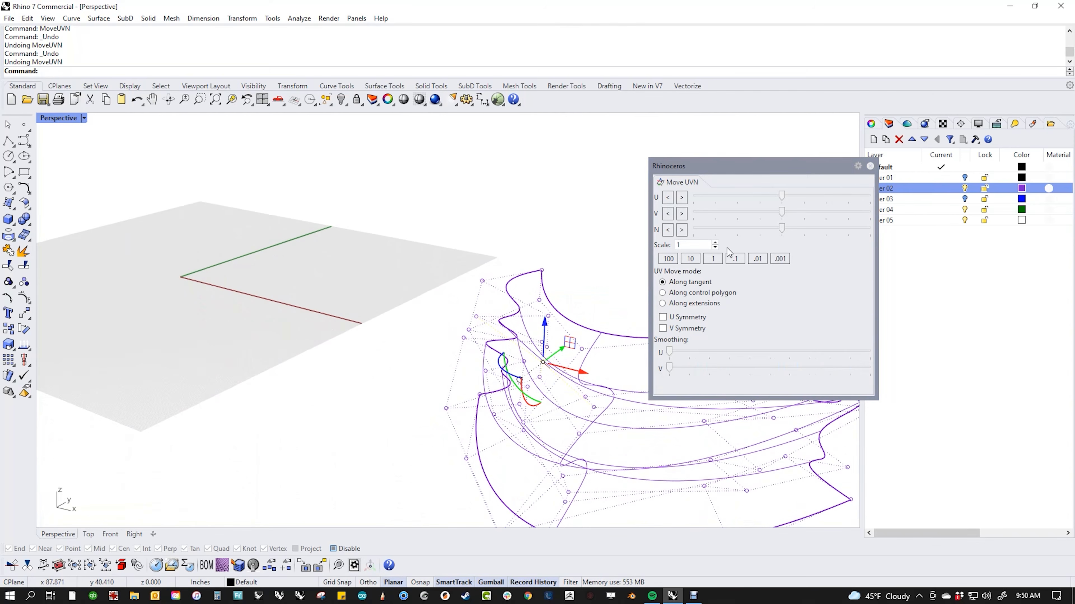
Step: Push the control point outward along the normal, raising the Move UVN scale to 10
{"action": "left_click_drag", "start_coordinate": [782, 230], "coordinate": [902, 233]}
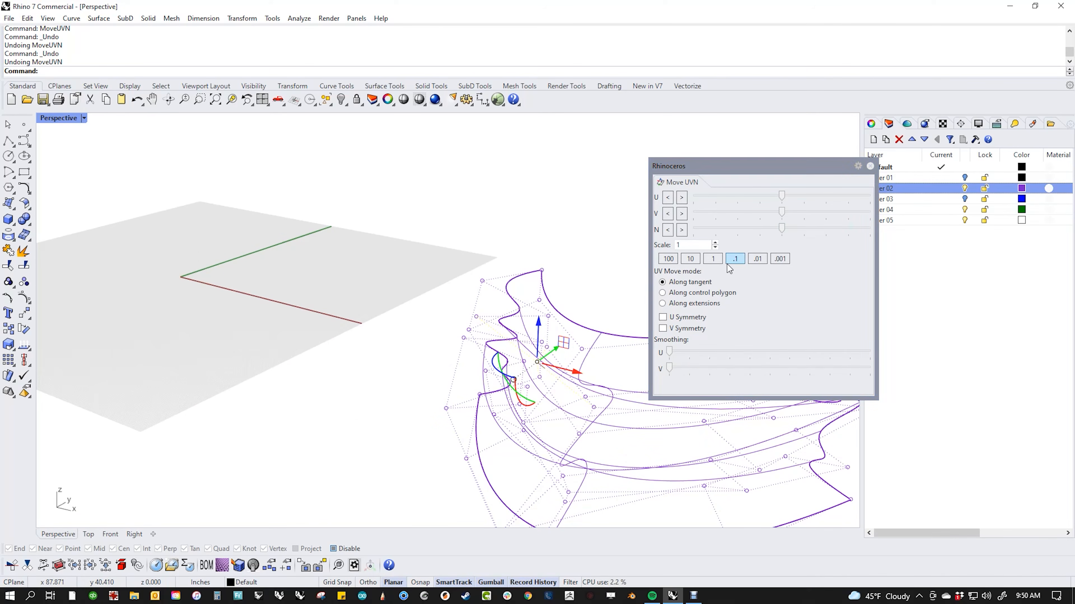
{"action": "left_click", "coordinate": [689, 258]}
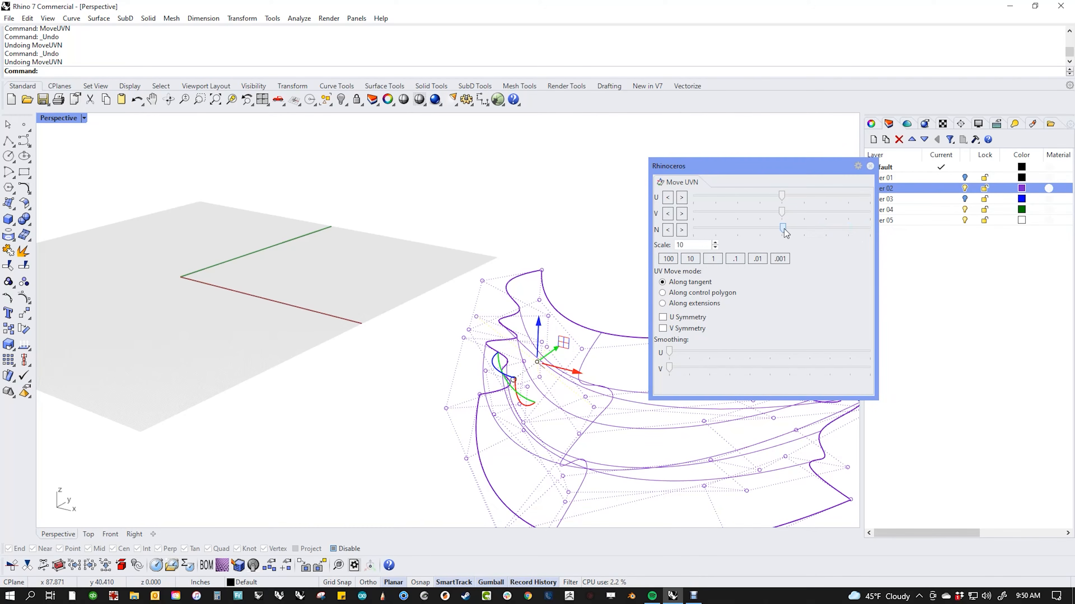
{"action": "left_click_drag", "start_coordinate": [785, 232], "coordinate": [859, 232]}
{"action": "left_click", "coordinate": [319, 278]}
Step: Switch the viewport to Shaded display and centre the surface
{"action": "mouse_move", "coordinate": [360, 387]}
{"action": "right_mouse_down"}
{"action": "mouse_move", "coordinate": [409, 347]}
{"action": "mouse_move", "coordinate": [326, 361]}
{"action": "right_mouse_up"}
{"action": "middle_click", "coordinate": [408, 344]}
{"action": "left_click", "coordinate": [346, 315]}
{"action": "right_click_drag", "start_coordinate": [534, 367], "coordinate": [465, 359], "text": "shift"}
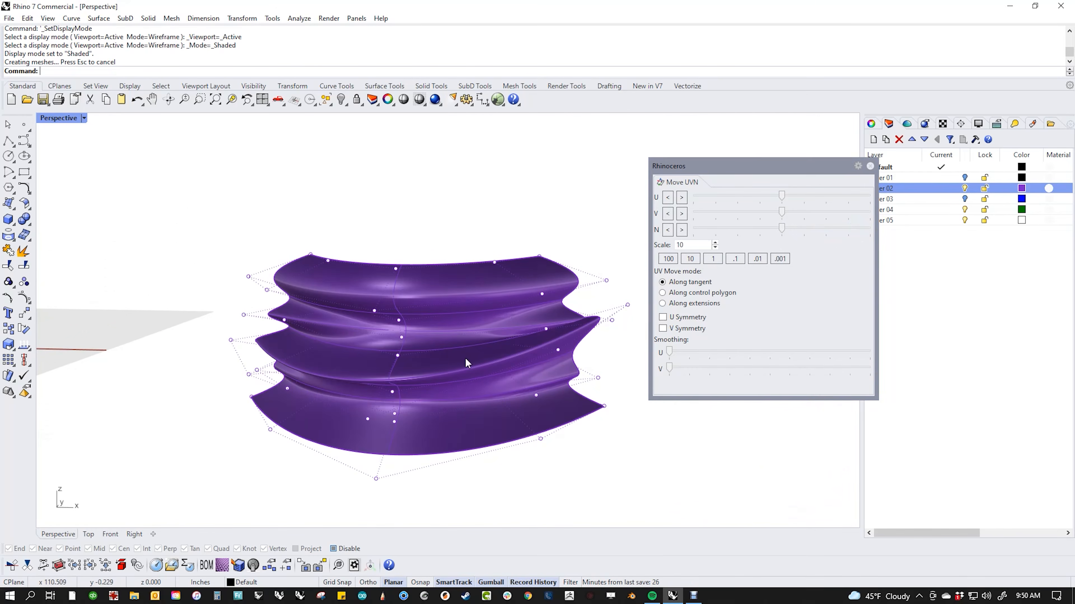
Step: Change Layer 02's colour to black
{"action": "left_click", "coordinate": [1022, 188]}
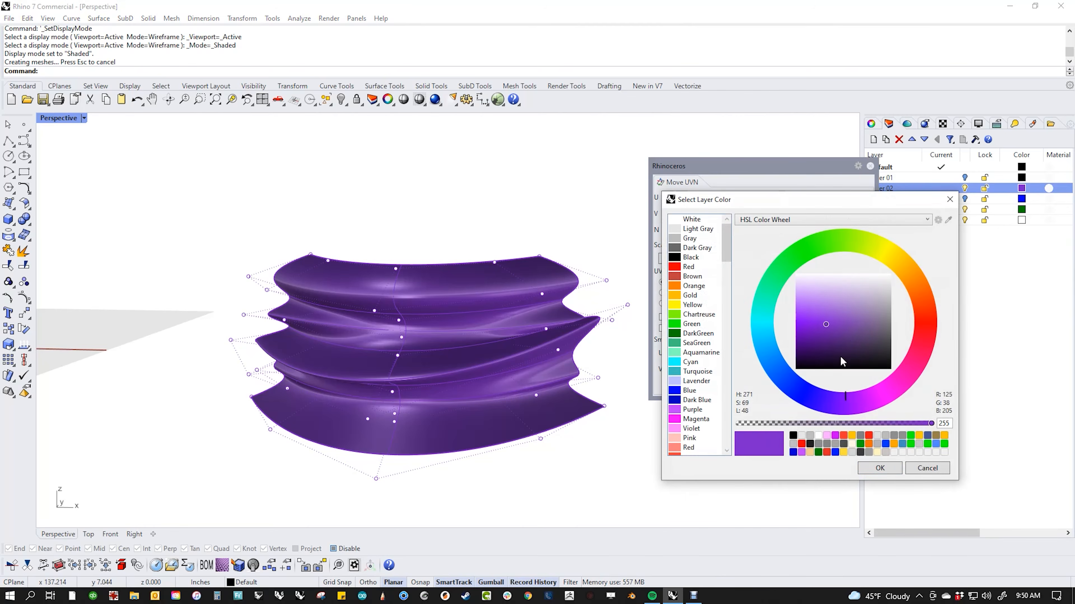
{"action": "left_click_drag", "start_coordinate": [842, 362], "coordinate": [924, 403]}
{"action": "left_click", "coordinate": [886, 465]}
Step: Nudge two individual control points along V and U and push one outward along N
{"action": "right_click_drag", "start_coordinate": [636, 439], "coordinate": [540, 370]}
{"action": "right_click_drag", "start_coordinate": [529, 378], "coordinate": [448, 333]}
{"action": "left_click", "coordinate": [414, 325]}
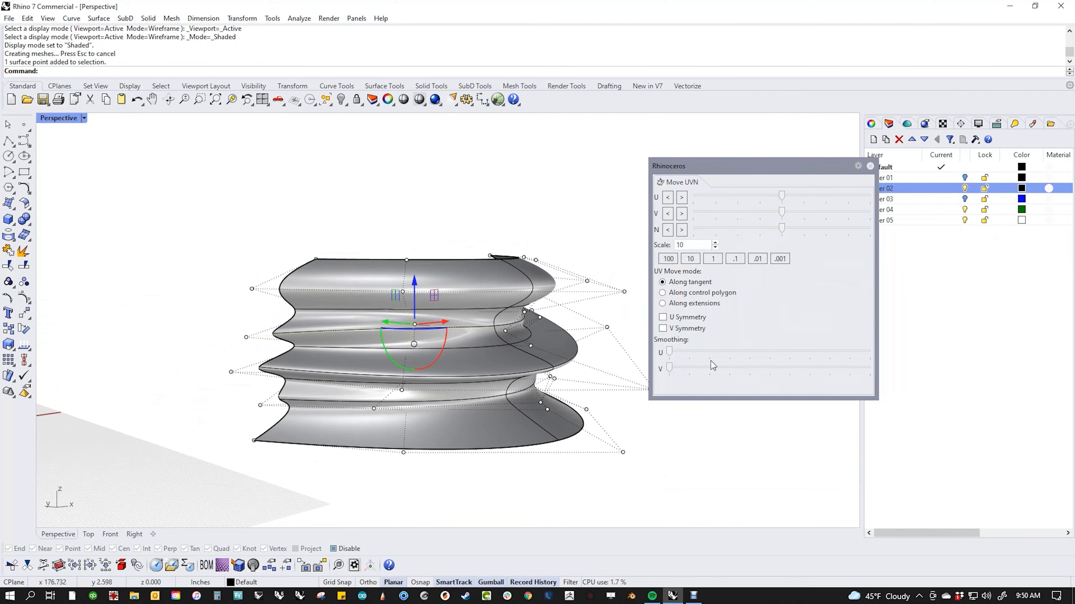
{"action": "left_click_drag", "start_coordinate": [783, 211], "coordinate": [771, 232]}
{"action": "right_click_drag", "start_coordinate": [372, 441], "coordinate": [415, 418]}
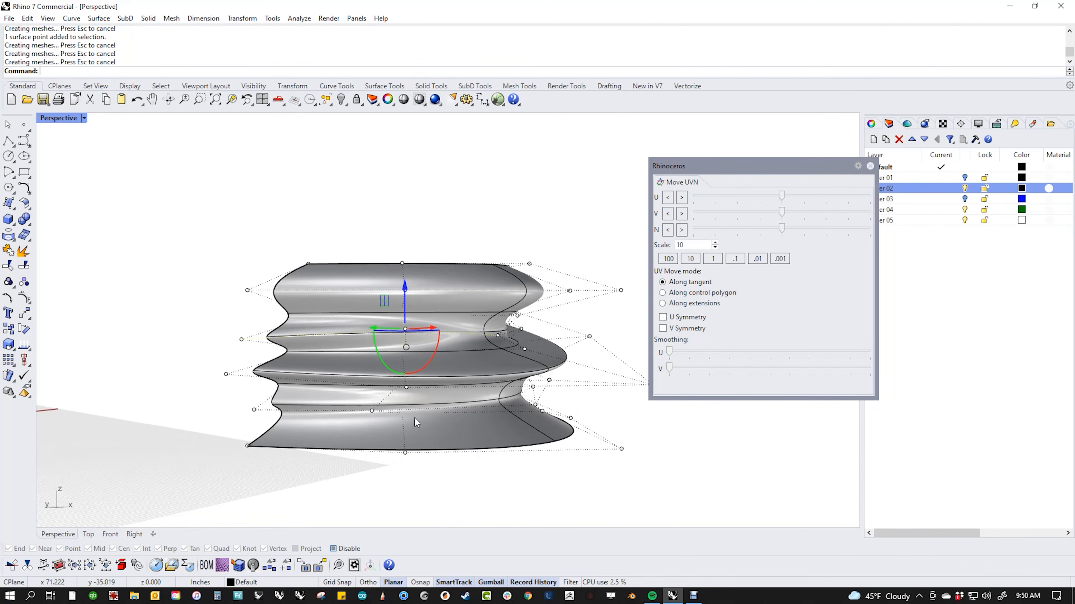
{"action": "left_click", "coordinate": [371, 410]}
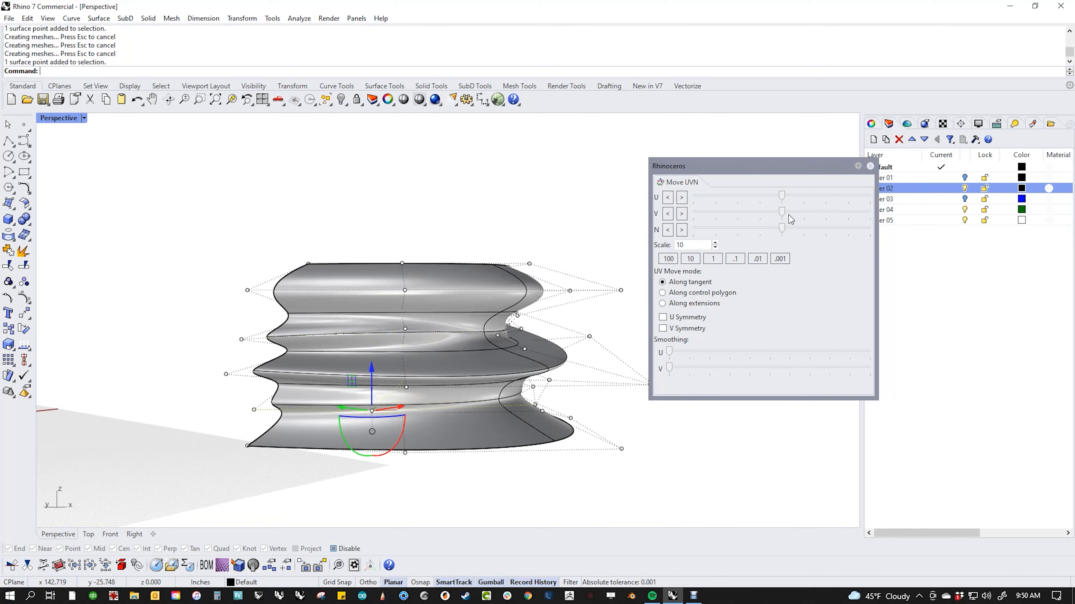
{"action": "left_click_drag", "start_coordinate": [784, 214], "coordinate": [820, 207]}
{"action": "right_click_drag", "start_coordinate": [515, 448], "coordinate": [435, 453]}
{"action": "mouse_move", "coordinate": [670, 366]}
{"action": "left_mouse_down"}
{"action": "mouse_move", "coordinate": [719, 365]}
{"action": "mouse_move", "coordinate": [659, 365]}
{"action": "left_mouse_up"}
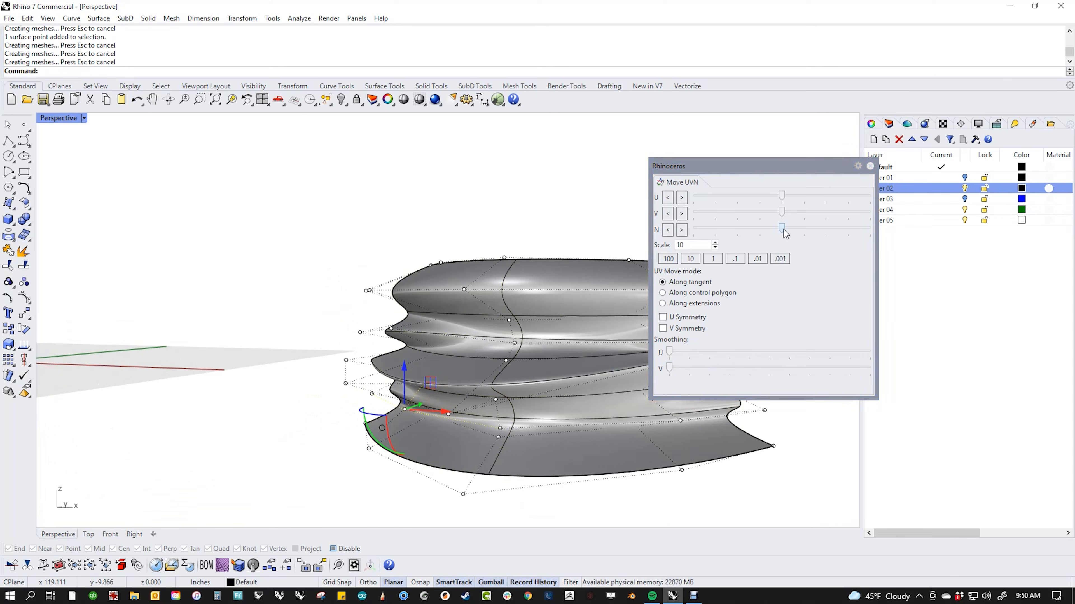
{"action": "left_click_drag", "start_coordinate": [783, 230], "coordinate": [822, 237]}
Step: Window-select ten control points, then select a control point at the lower edge
{"action": "right_click_drag", "start_coordinate": [341, 272], "coordinate": [367, 286]}
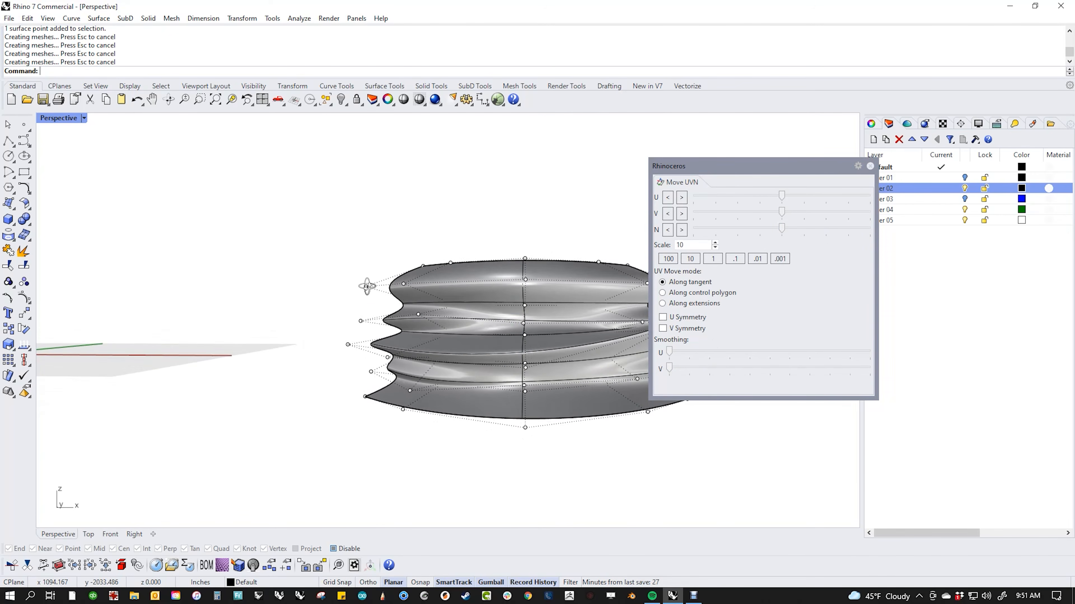
{"action": "left_click_drag", "start_coordinate": [553, 450], "coordinate": [553, 452]}
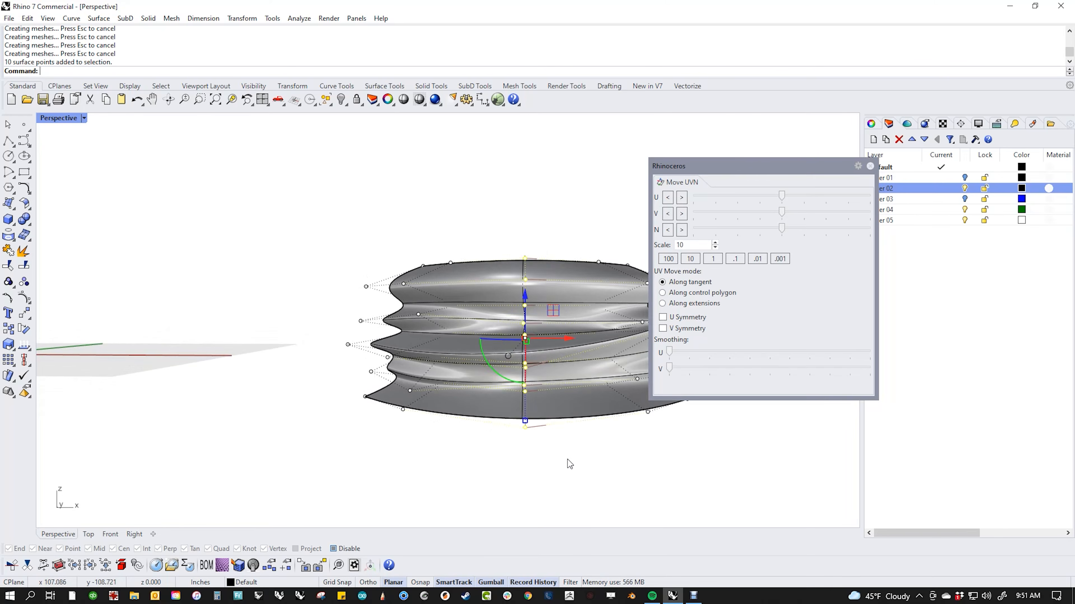
{"action": "right_click_drag", "start_coordinate": [568, 459], "coordinate": [418, 460]}
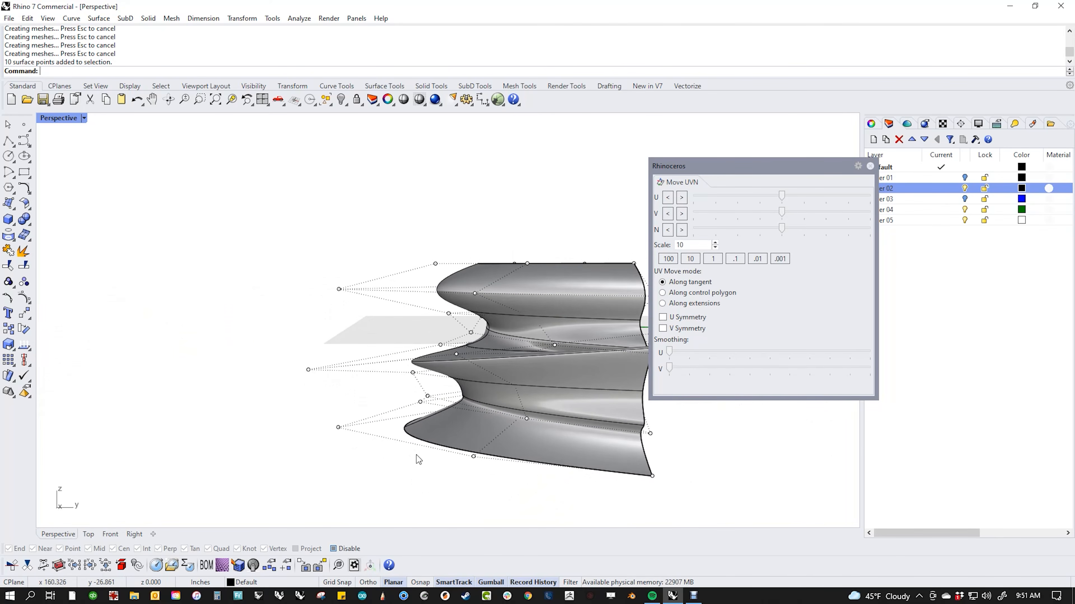
{"action": "right_click_drag", "start_coordinate": [454, 337], "coordinate": [360, 426]}
{"action": "left_click", "coordinate": [352, 410]}
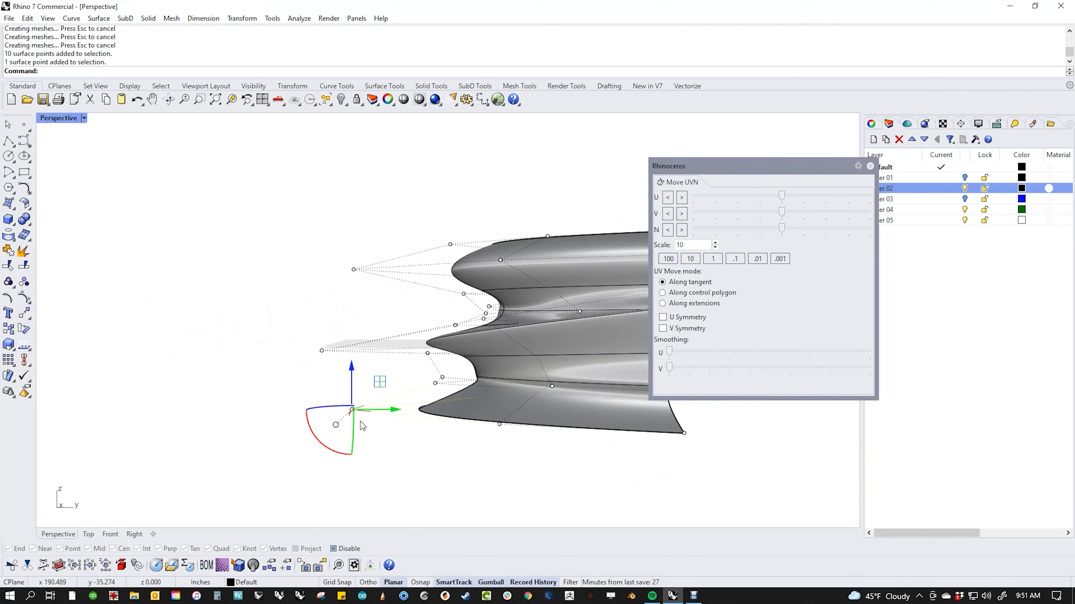
Step: Try extending the control point selection with SelU and SelV, clearing it in between
{"action": "type", "text": "eu"}
{"action": "key", "text": "Return"}
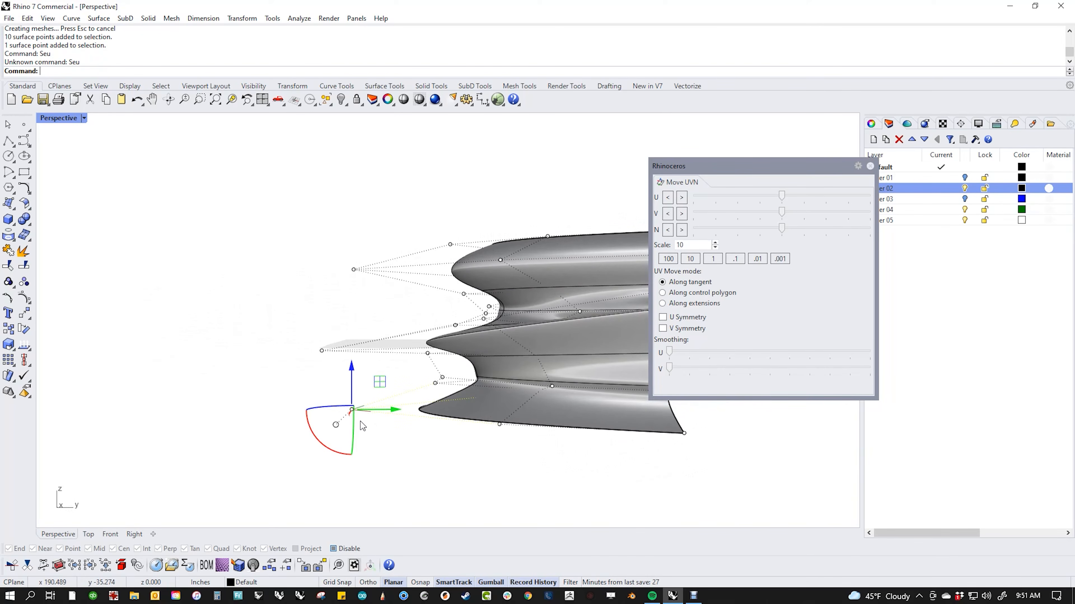
{"action": "type", "text": "SelU"}
{"action": "key", "text": "Return"}
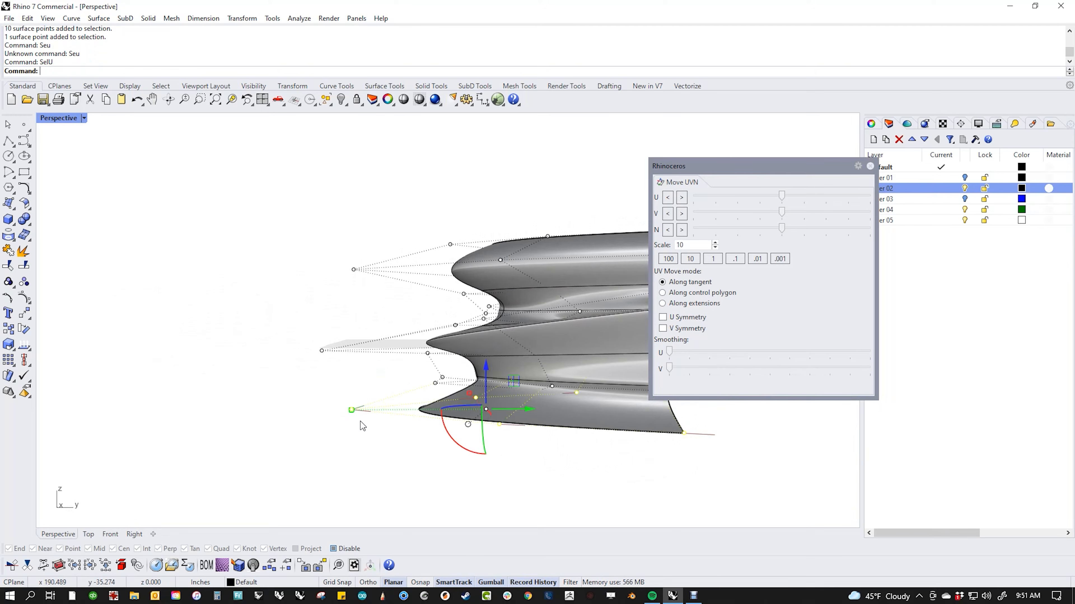
{"action": "key", "text": "Escape"}
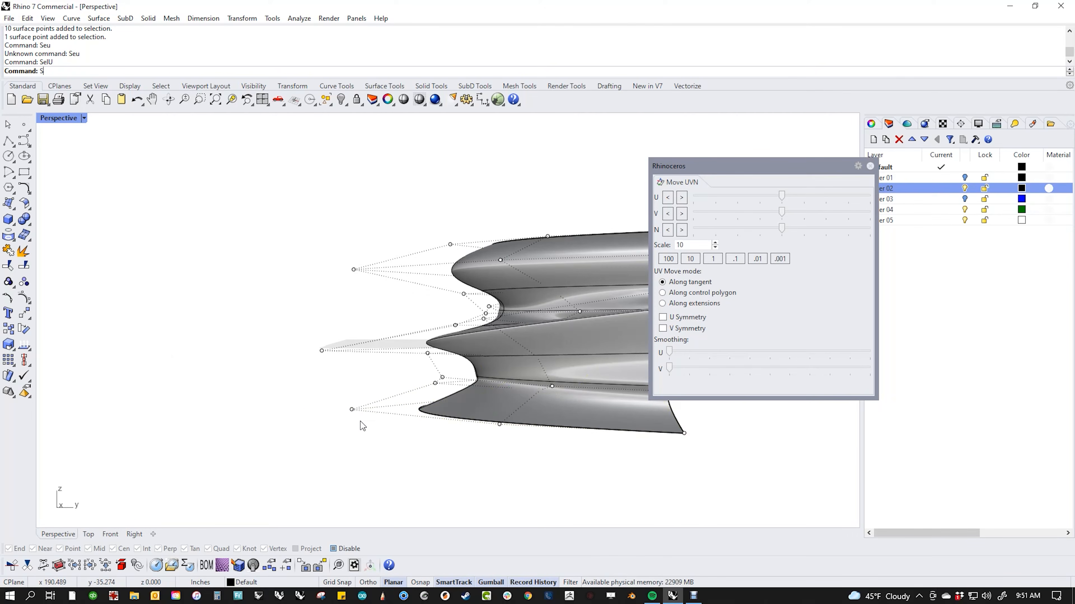
{"action": "type", "text": "SelV"}
{"action": "key", "text": "Return"}
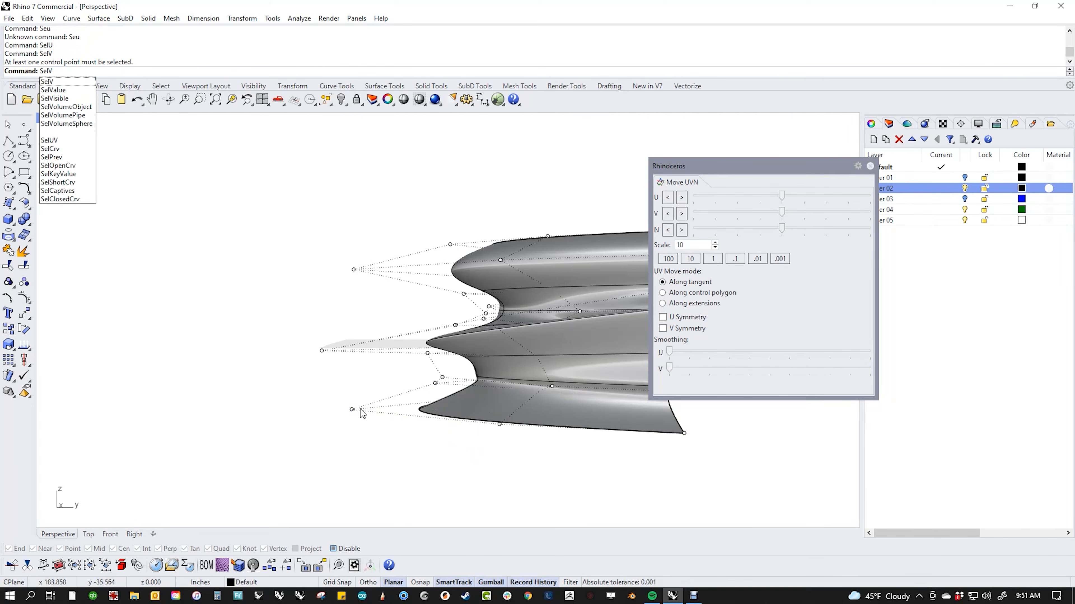
Step: Pick a lower-edge control point and select its V column with SelV, then clear it
{"action": "left_click", "coordinate": [352, 410]}
{"action": "type", "text": "SelVselv"}
{"action": "key", "text": "Return"}
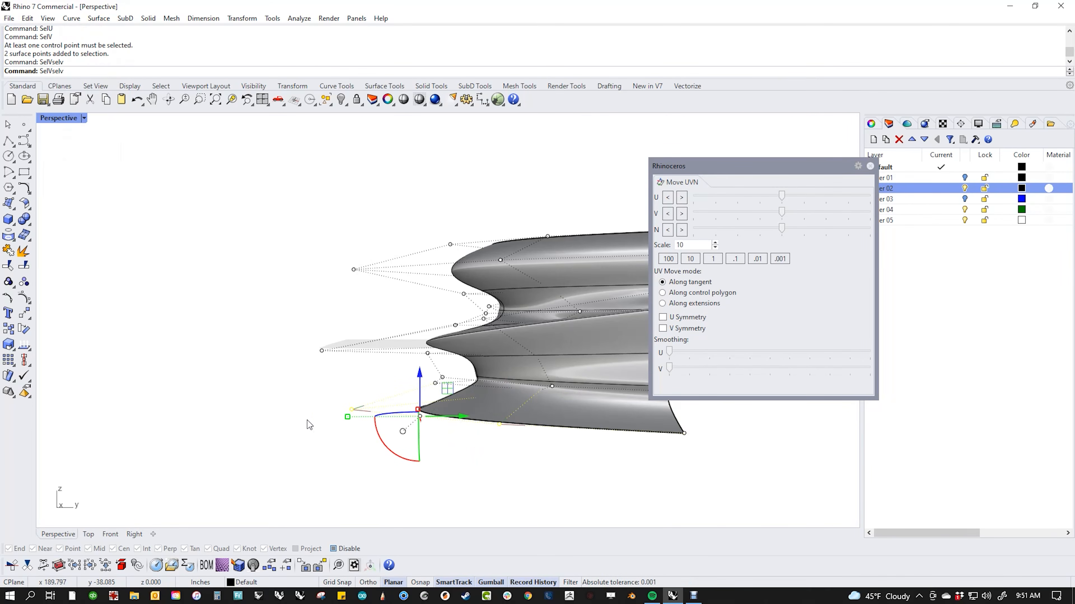
{"action": "type", "text": "S"}
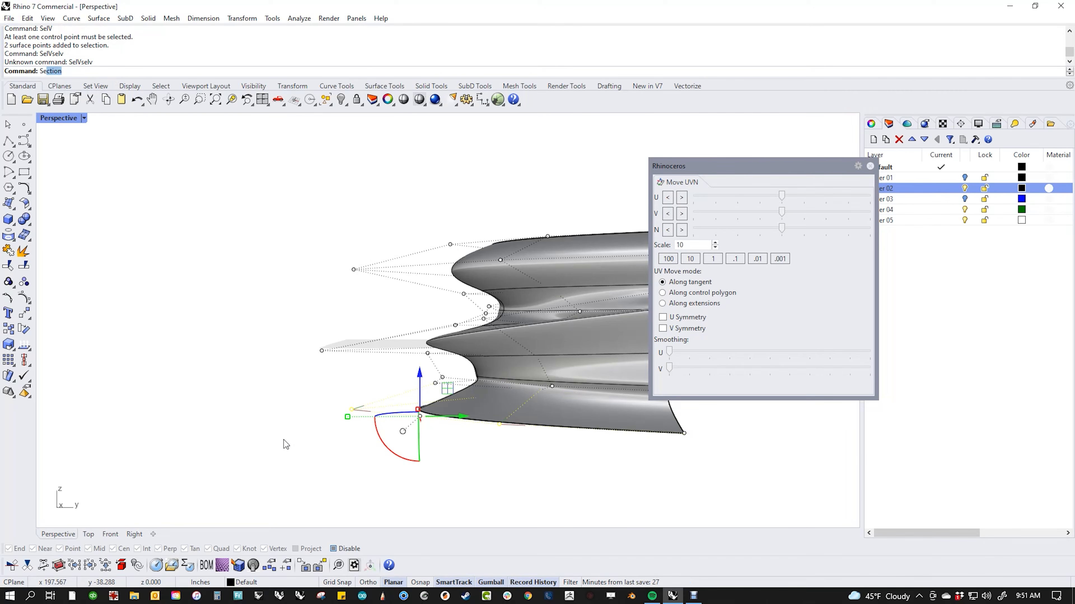
{"action": "type", "text": "elV"}
{"action": "key", "text": "Return"}
{"action": "right_click_drag", "start_coordinate": [284, 440], "coordinate": [545, 448]}
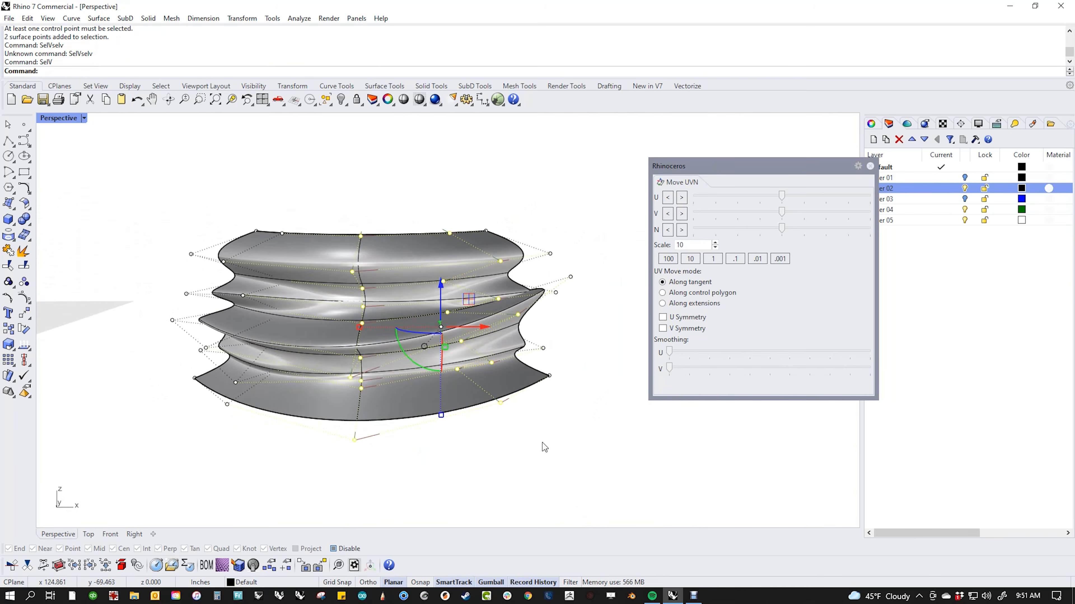
{"action": "left_click", "coordinate": [542, 443]}
Step: Select the V column above the bottom mid-edge control point and view it from the side
{"action": "left_click", "coordinate": [355, 441]}
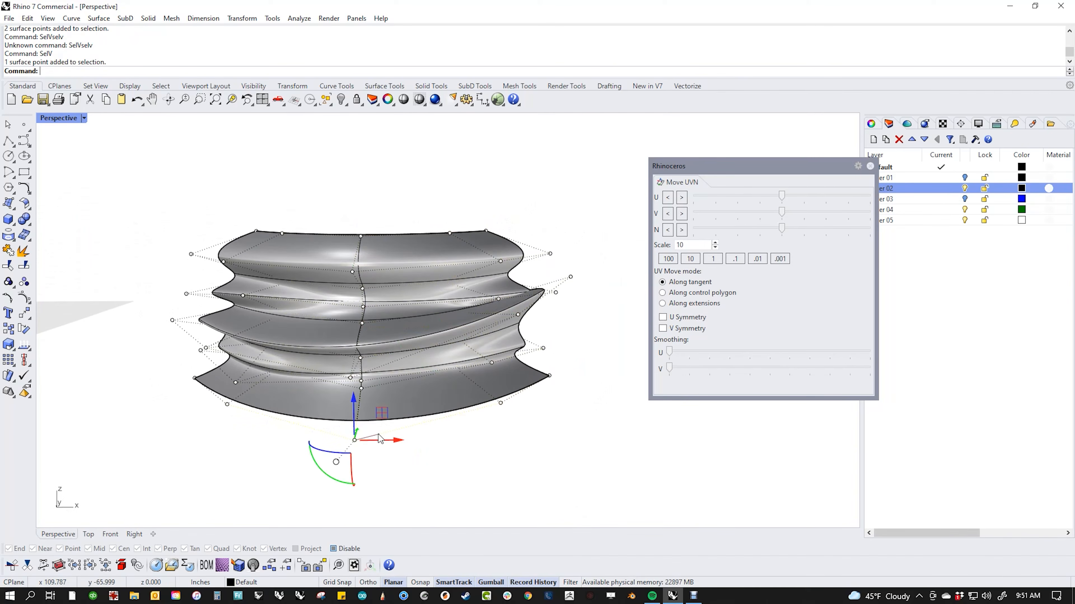
{"action": "type", "text": "SelV"}
{"action": "key", "text": "Return"}
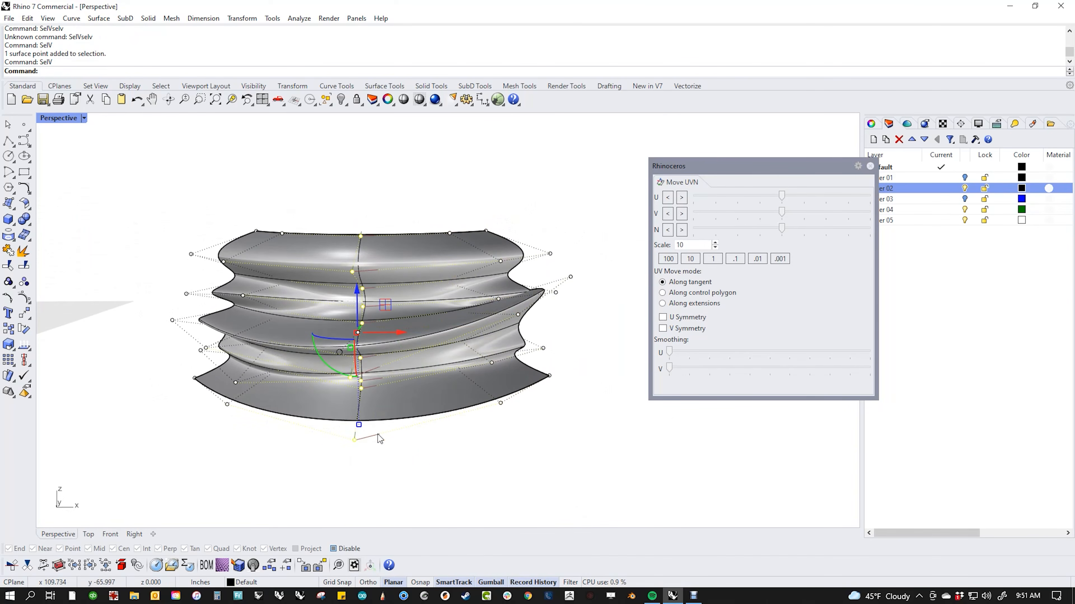
{"action": "right_click_drag", "start_coordinate": [481, 422], "coordinate": [365, 441]}
{"action": "scroll", "coordinate": [364, 457], "scroll_direction": "up", "scroll_amount": 2}
Step: Switch the viewport to wireframe and trial V smoothing on two window-selected points, then reset
{"action": "middle_click", "coordinate": [363, 457]}
{"action": "left_click", "coordinate": [314, 425]}
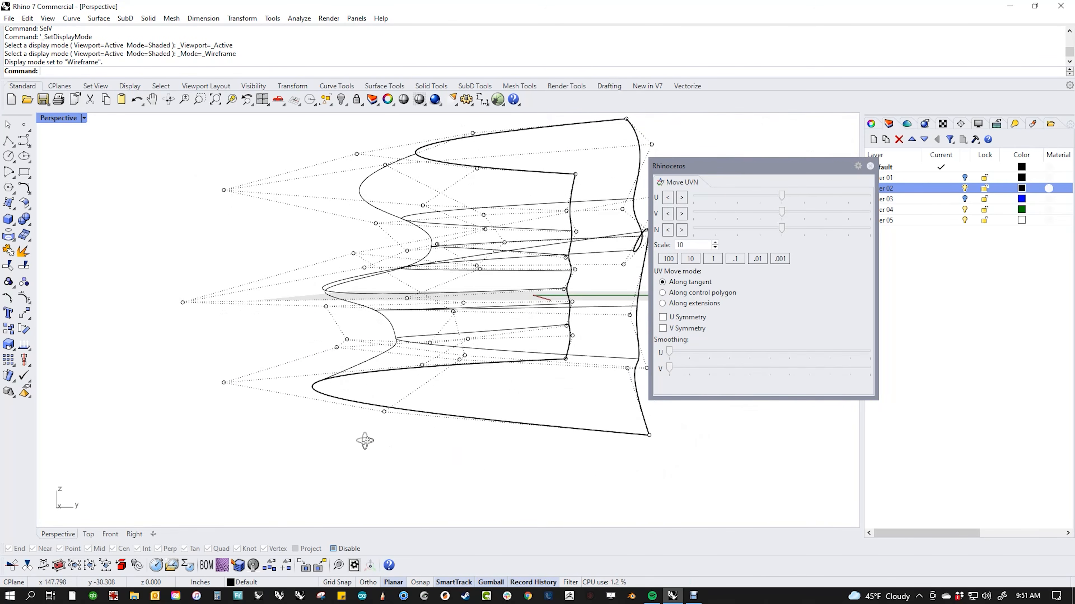
{"action": "left_click_drag", "start_coordinate": [339, 348], "coordinate": [343, 350]}
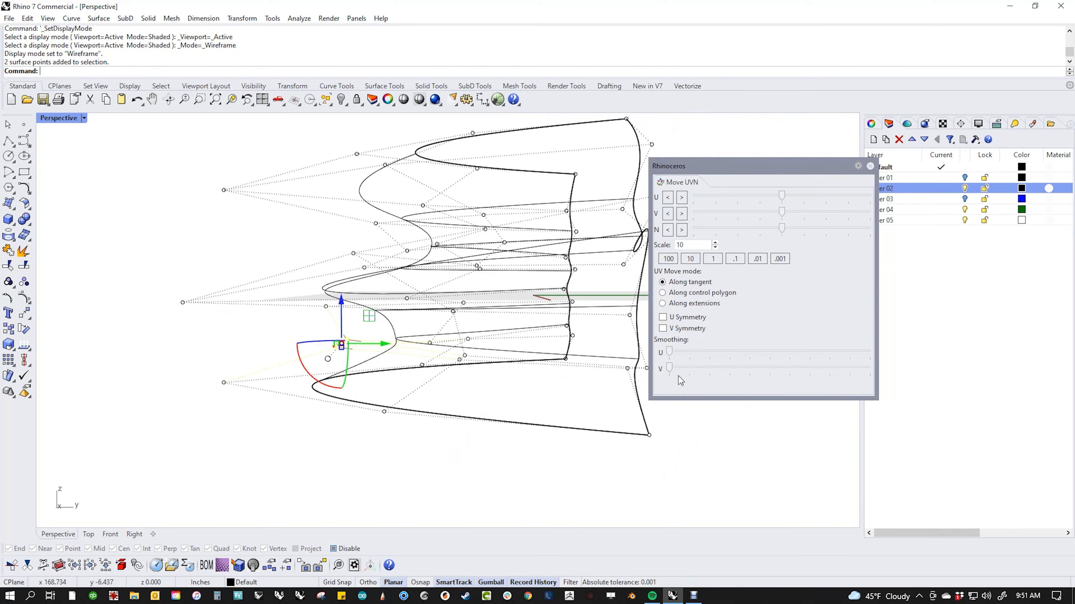
{"action": "left_click_drag", "start_coordinate": [669, 368], "coordinate": [722, 368]}
{"action": "left_click", "coordinate": [305, 370]}
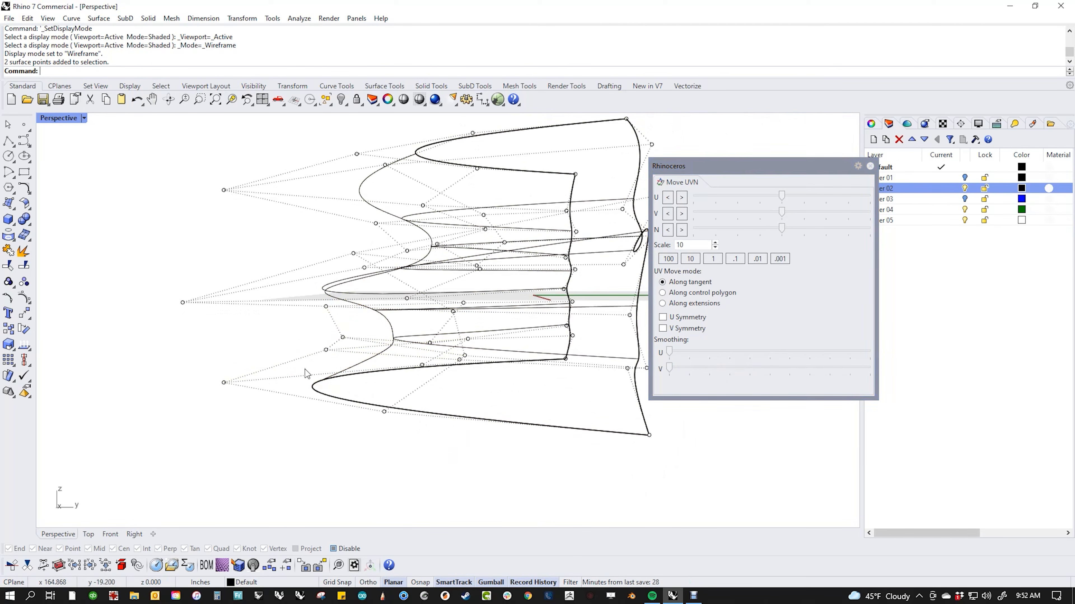
Step: Select a top-edge point's V column with SelV, minus its top and bottom end points
{"action": "right_click_drag", "start_coordinate": [296, 359], "coordinate": [386, 386]}
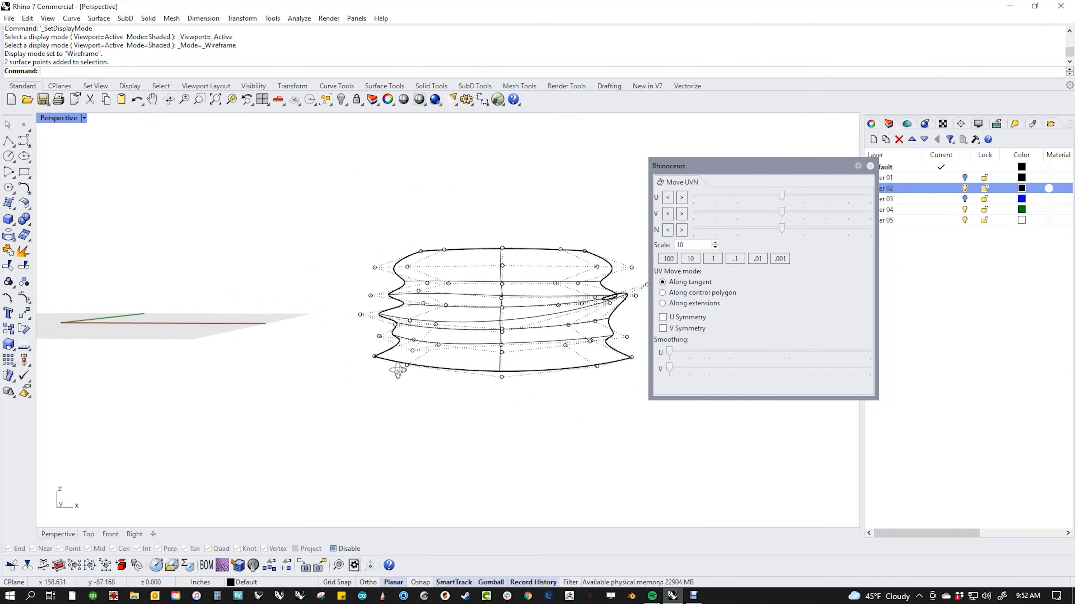
{"action": "right_click_drag", "start_coordinate": [453, 278], "coordinate": [502, 420]}
{"action": "scroll", "coordinate": [502, 420], "scroll_direction": "up", "scroll_amount": 3}
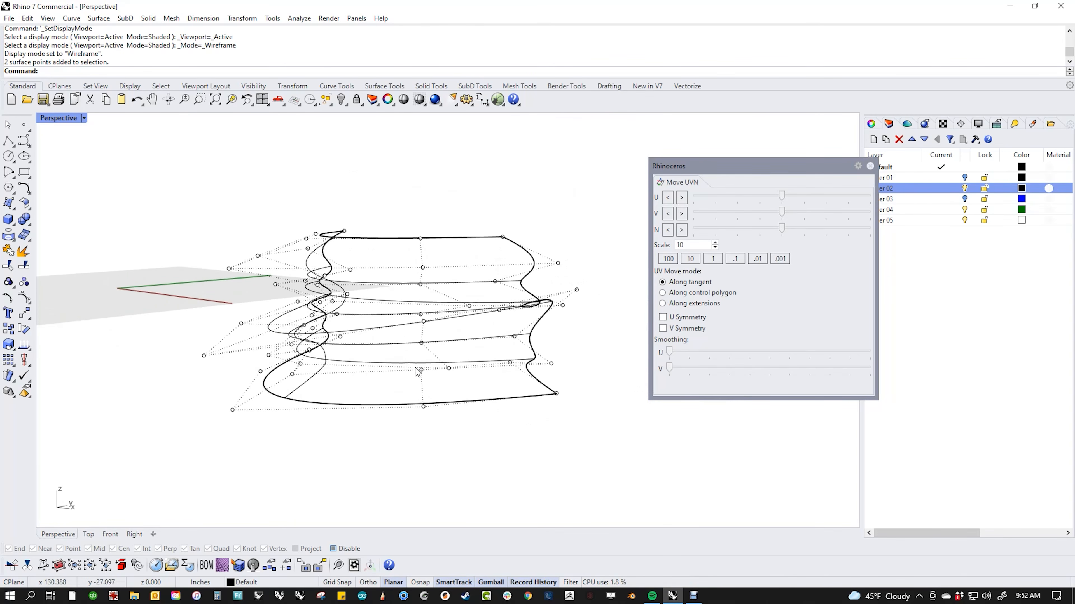
{"action": "left_click", "coordinate": [420, 238]}
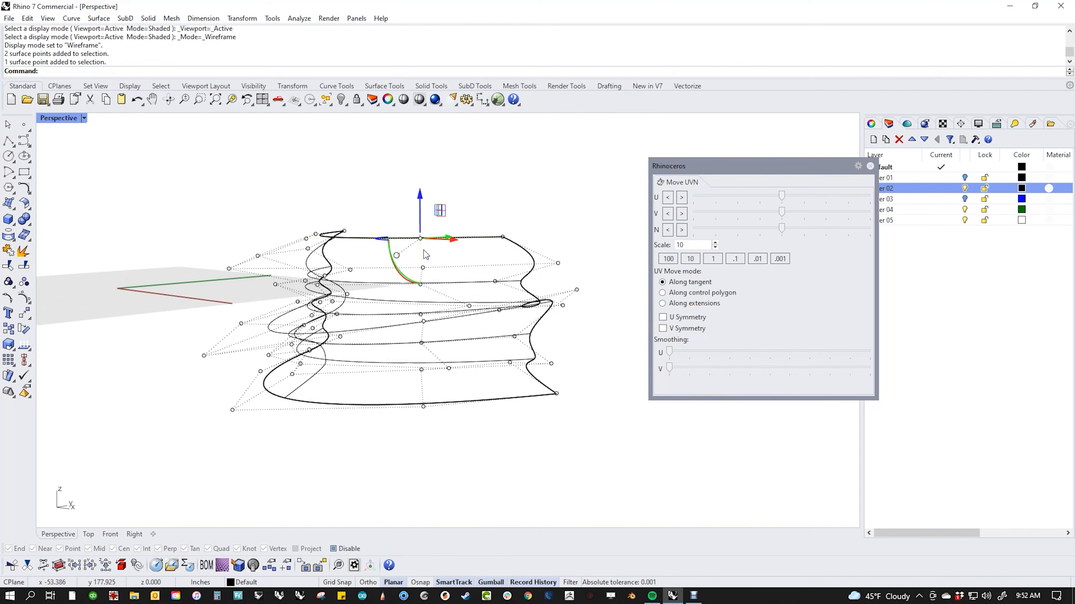
{"action": "type", "text": "SelV"}
{"action": "key", "text": "Return"}
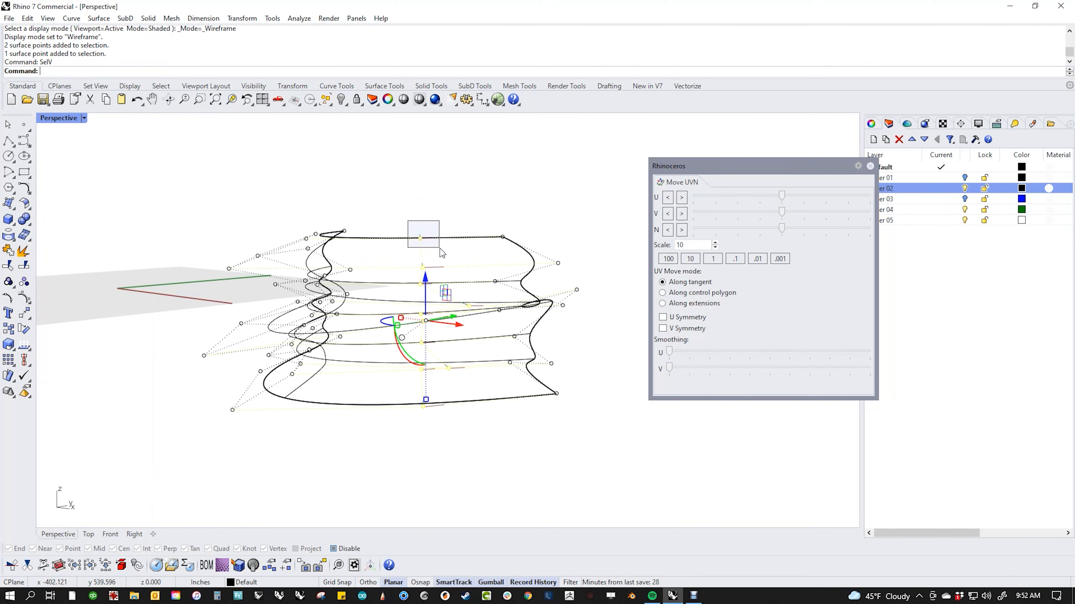
{"action": "left_click_drag", "start_coordinate": [440, 248], "coordinate": [440, 249], "text": "ctrl"}
{"action": "left_click_drag", "start_coordinate": [444, 402], "coordinate": [444, 403], "text": "ctrl"}
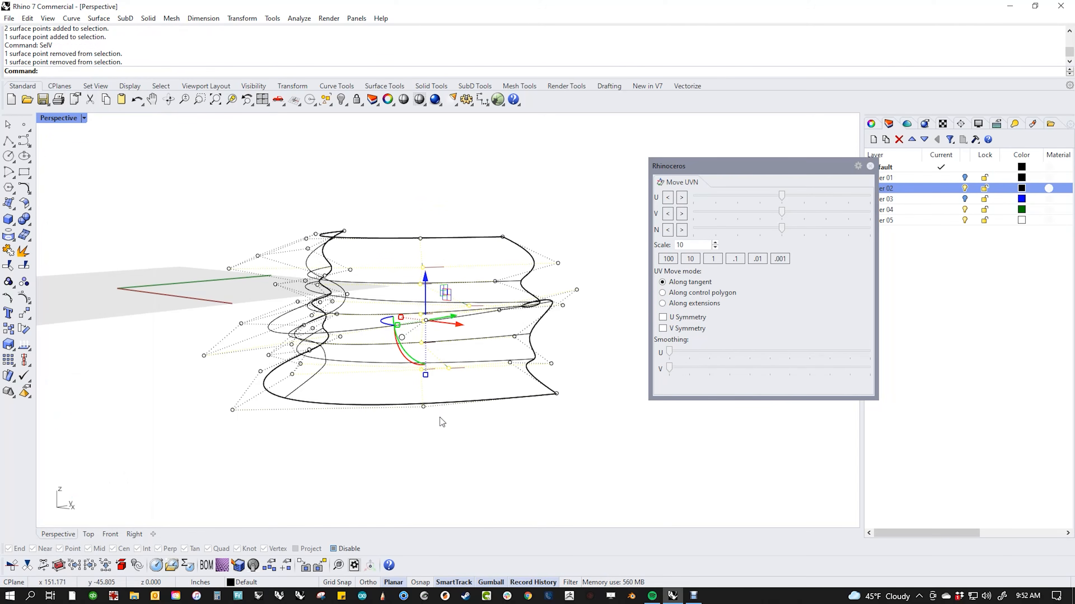
Step: Smooth the selected interior column in V with the Move UVN slider
{"action": "right_click_drag", "start_coordinate": [476, 440], "coordinate": [446, 405]}
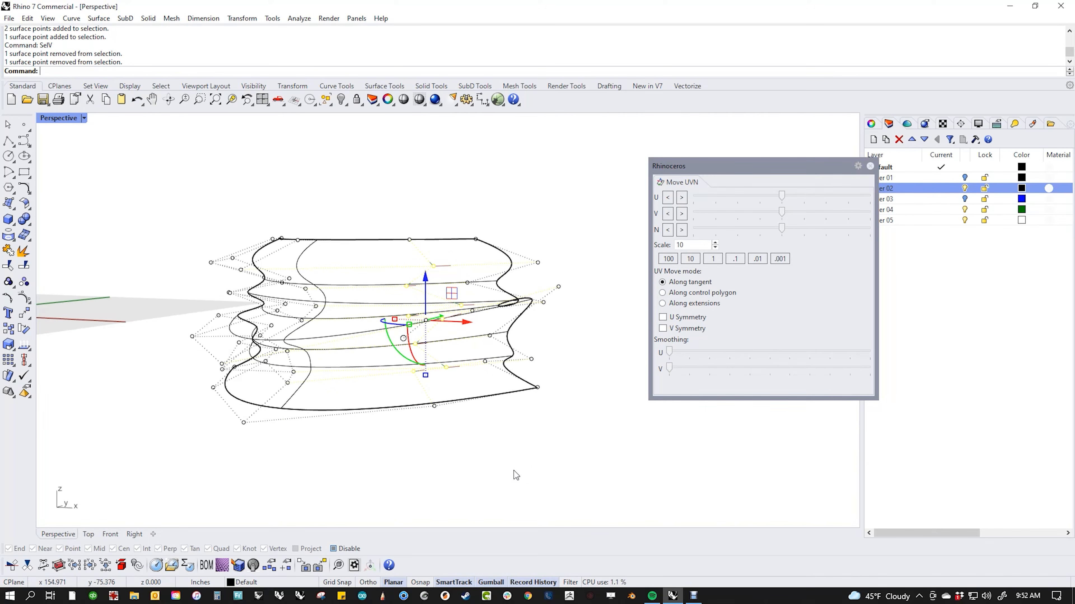
{"action": "right_click_drag", "start_coordinate": [525, 435], "coordinate": [521, 450]}
{"action": "right_click_drag", "start_coordinate": [431, 413], "coordinate": [462, 415]}
{"action": "left_click_drag", "start_coordinate": [676, 368], "coordinate": [872, 392]}
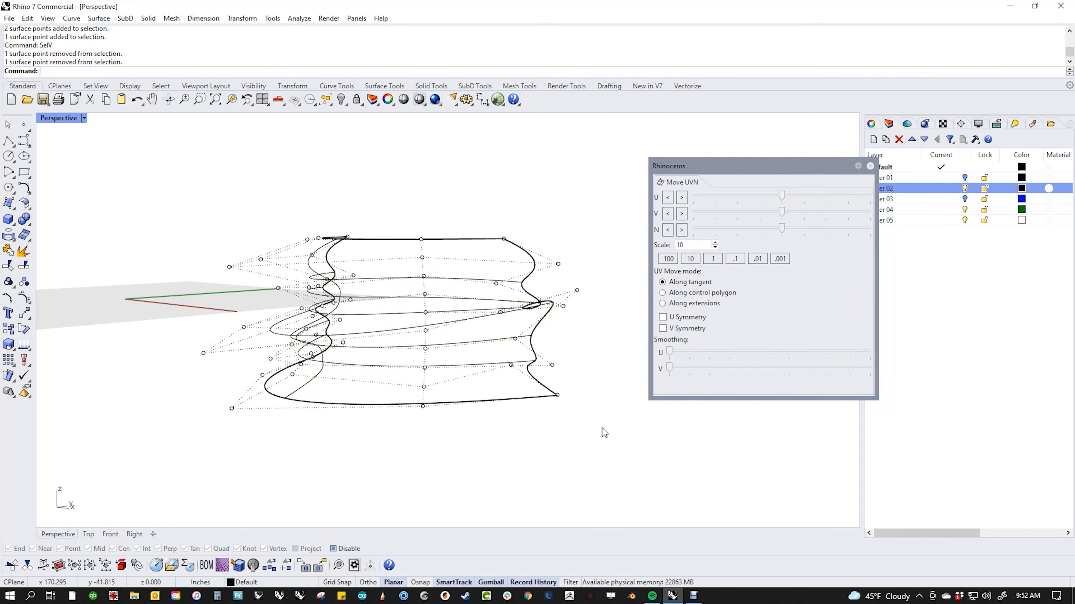
{"action": "right_click_drag", "start_coordinate": [602, 429], "coordinate": [559, 440]}
{"action": "middle_click", "coordinate": [549, 443]}
Step: Switch the viewport to Shaded and turn the surface to face front
{"action": "left_click", "coordinate": [496, 414]}
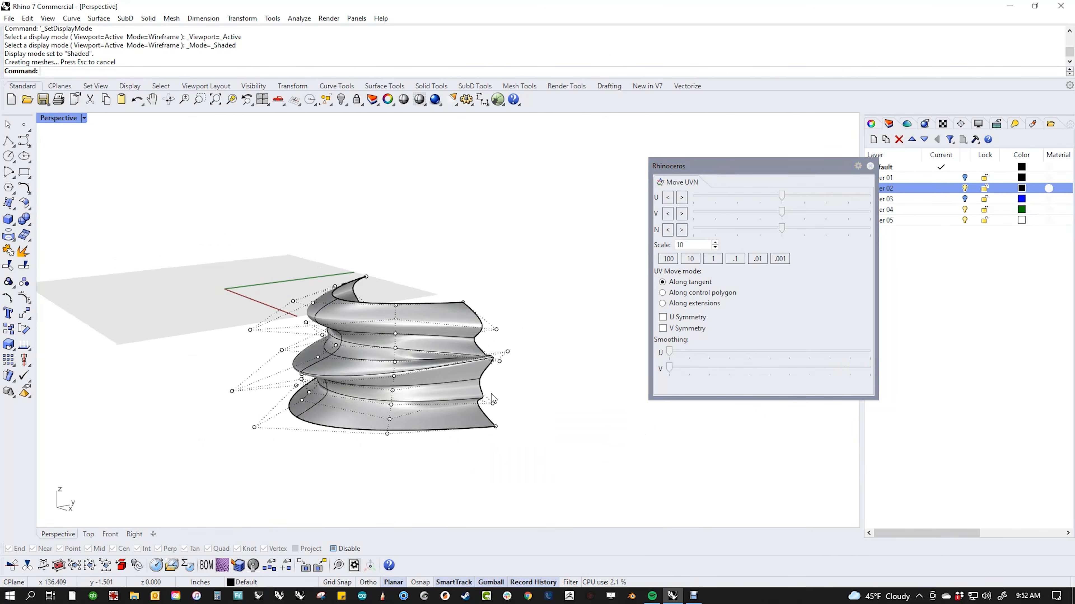
{"action": "mouse_move", "coordinate": [493, 426]}
{"action": "right_mouse_down"}
{"action": "mouse_move", "coordinate": [415, 432]}
{"action": "mouse_move", "coordinate": [415, 410]}
{"action": "right_mouse_up"}
{"action": "scroll", "coordinate": [311, 403], "scroll_direction": "up", "scroll_amount": 6}
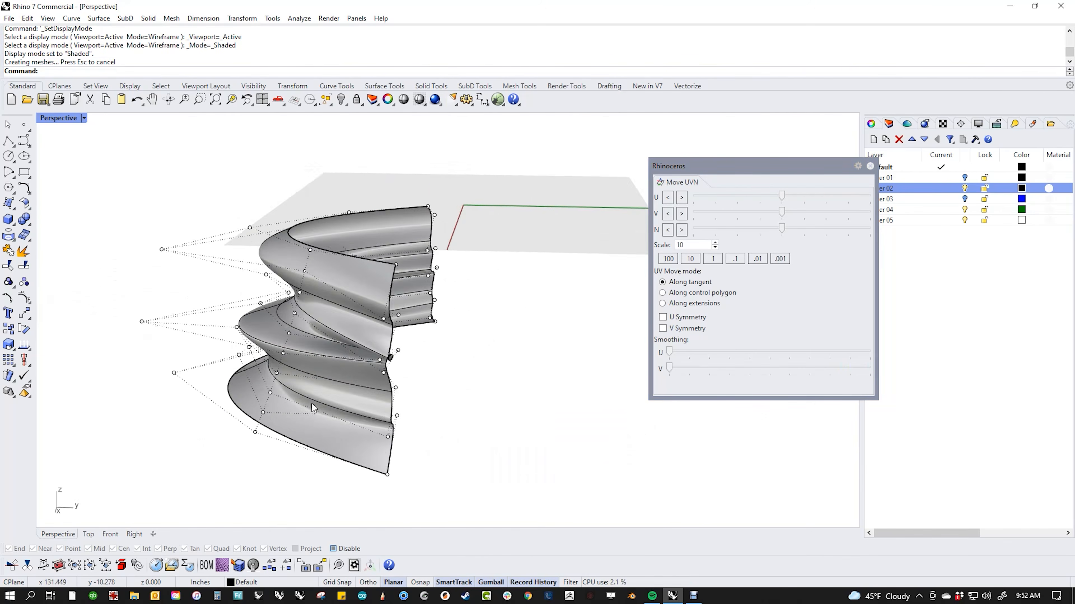
{"action": "right_click_drag", "start_coordinate": [312, 403], "coordinate": [405, 417]}
{"action": "mouse_move", "coordinate": [480, 429]}
{"action": "right_mouse_down"}
{"action": "mouse_move", "coordinate": [423, 408]}
{"action": "mouse_move", "coordinate": [451, 413]}
{"action": "mouse_move", "coordinate": [377, 415]}
{"action": "mouse_move", "coordinate": [431, 408]}
{"action": "right_mouse_up"}
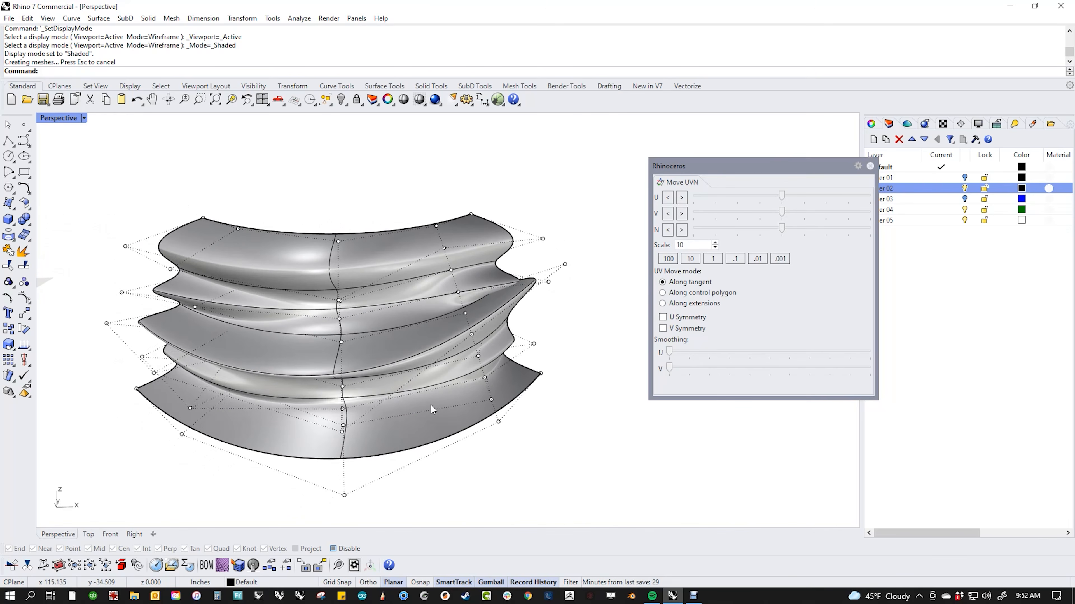
Step: Push two lower-rib control points outward along the normal with Move UVN
{"action": "left_click", "coordinate": [485, 377]}
{"action": "left_click", "coordinate": [478, 356], "text": "shift"}
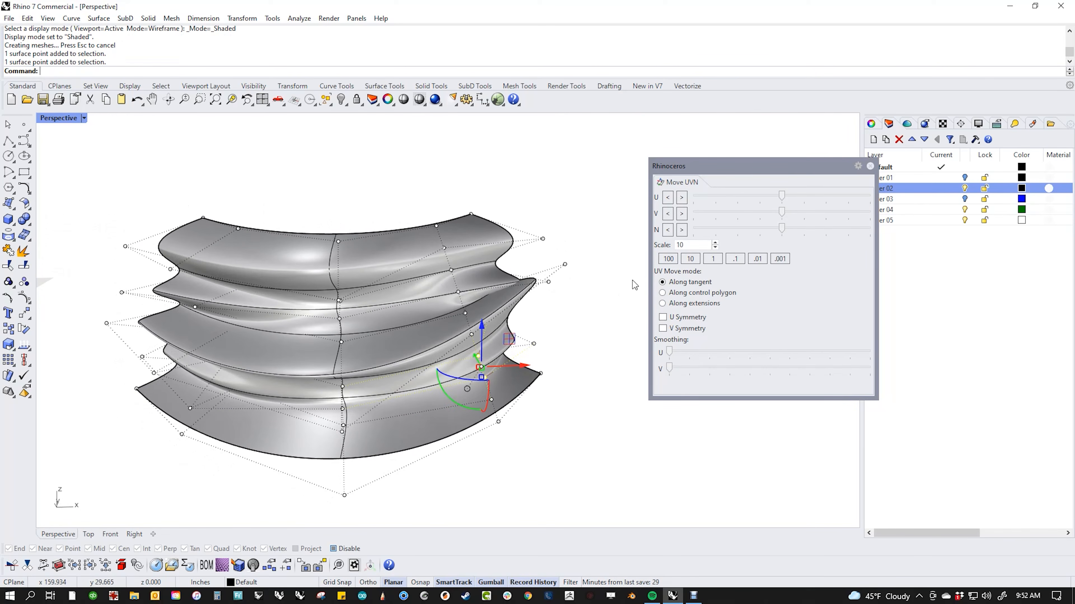
{"action": "left_click_drag", "start_coordinate": [782, 229], "coordinate": [817, 239]}
{"action": "left_click", "coordinate": [586, 450]}
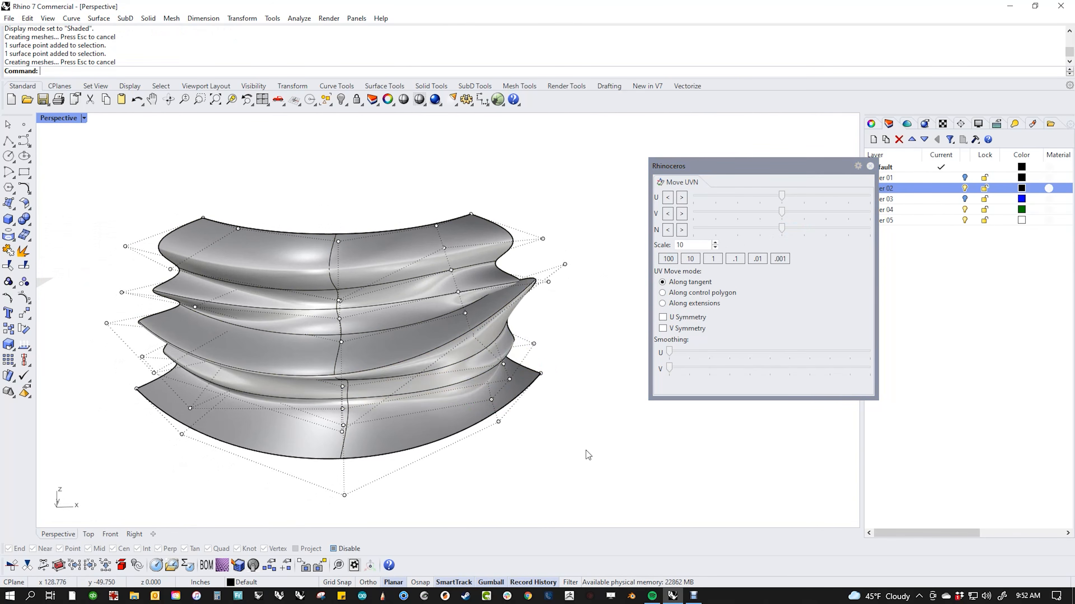
{"action": "right_click_drag", "start_coordinate": [586, 451], "coordinate": [404, 344]}
Step: Select three rib-tip edge points, apply V smoothing, and push them outward along the normal
{"action": "left_click", "coordinate": [405, 325]}
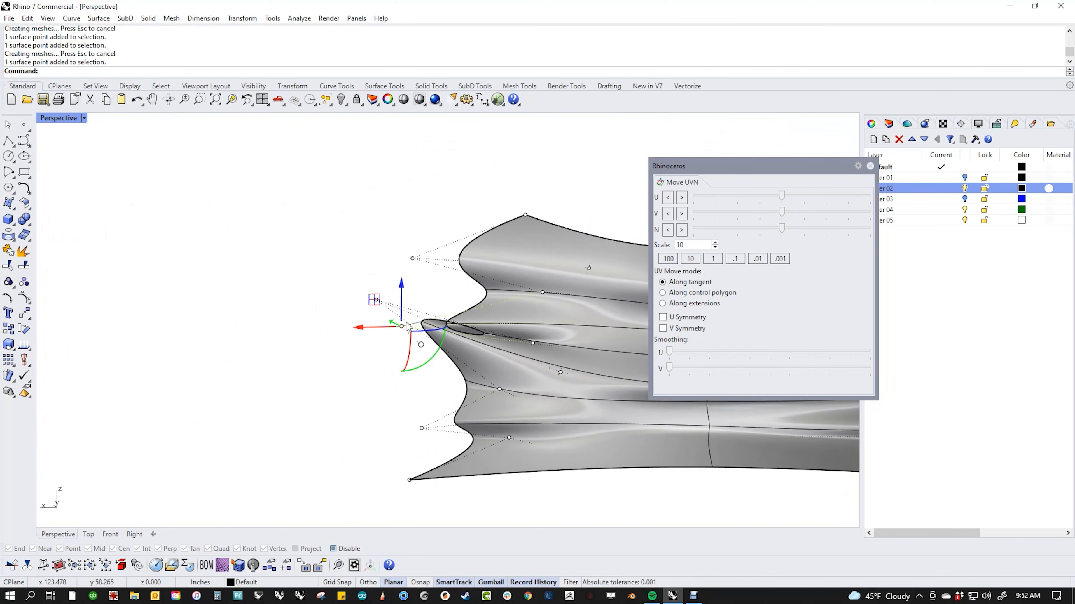
{"action": "left_click", "coordinate": [386, 312]}
{"action": "left_click", "coordinate": [533, 344], "text": "shift"}
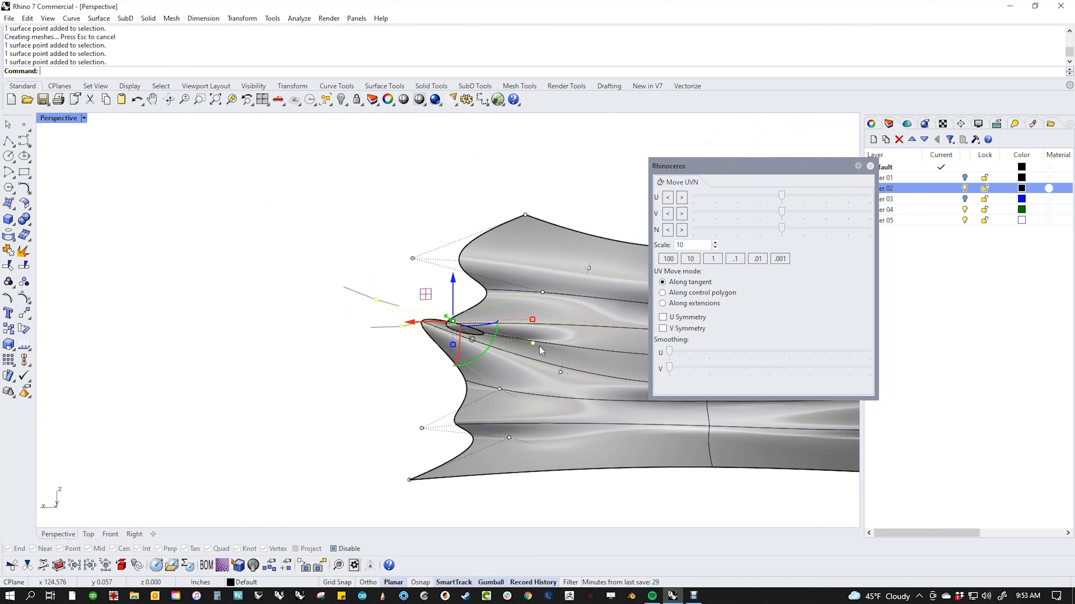
{"action": "left_click_drag", "start_coordinate": [668, 371], "coordinate": [815, 381]}
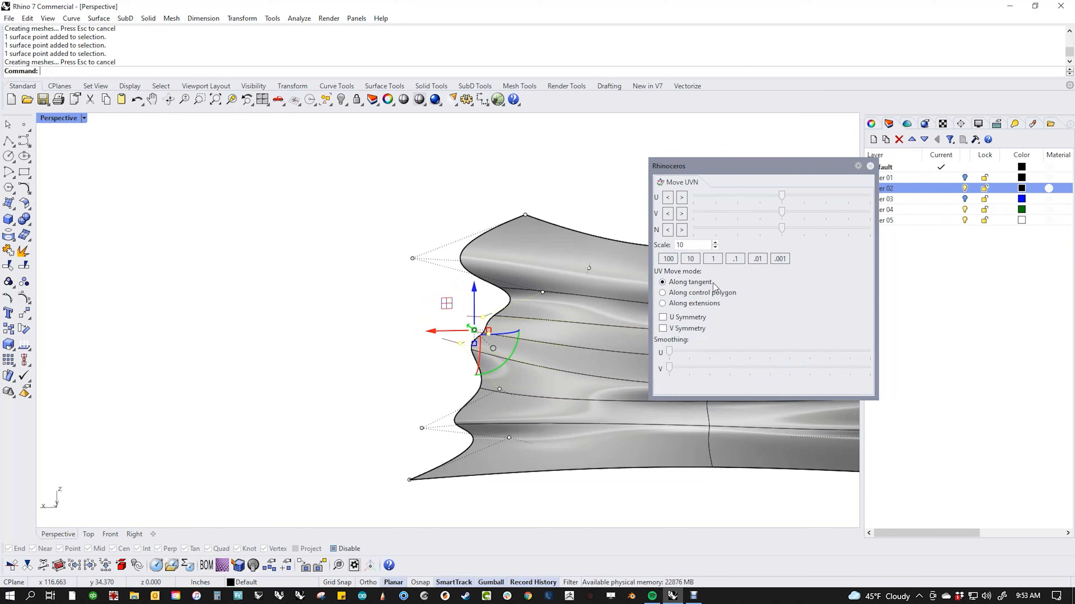
{"action": "left_click_drag", "start_coordinate": [782, 229], "coordinate": [814, 236]}
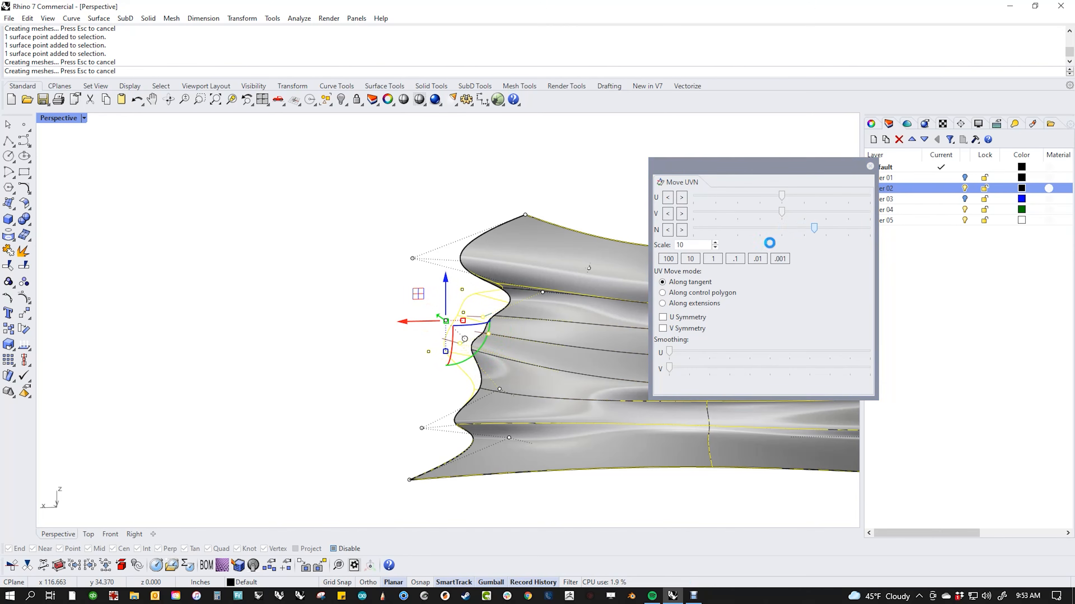
{"action": "left_click", "coordinate": [361, 328]}
{"action": "right_click_drag", "start_coordinate": [361, 328], "coordinate": [438, 307]}
Step: Pull a top rib-edge control point downward to reshape the edge
{"action": "left_click", "coordinate": [437, 310]}
{"action": "key", "text": "Escape"}
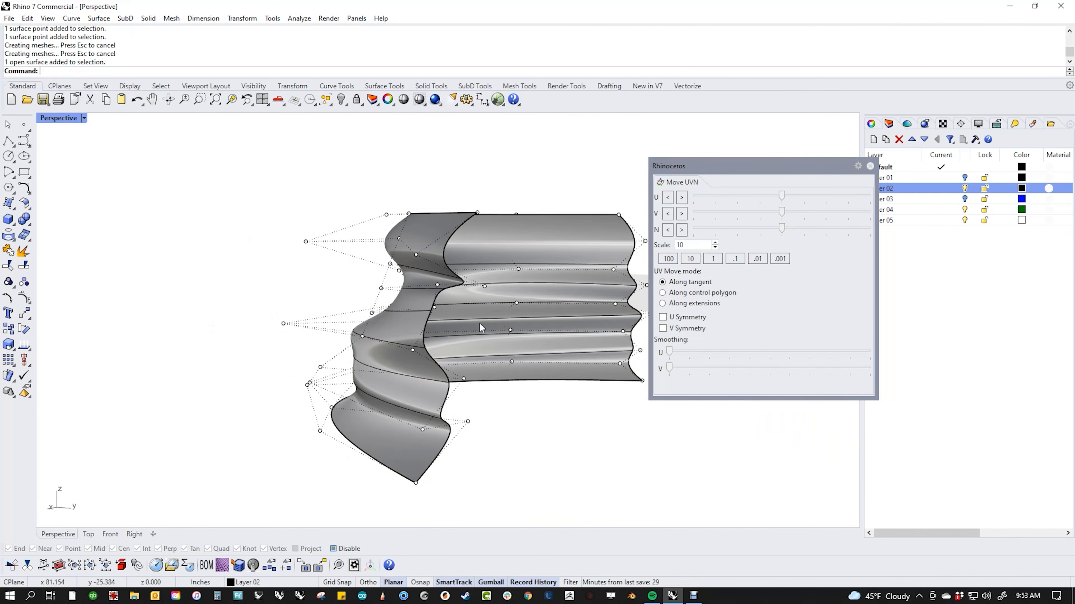
{"action": "left_click", "coordinate": [435, 308]}
{"action": "left_click_drag", "start_coordinate": [435, 308], "coordinate": [435, 334]}
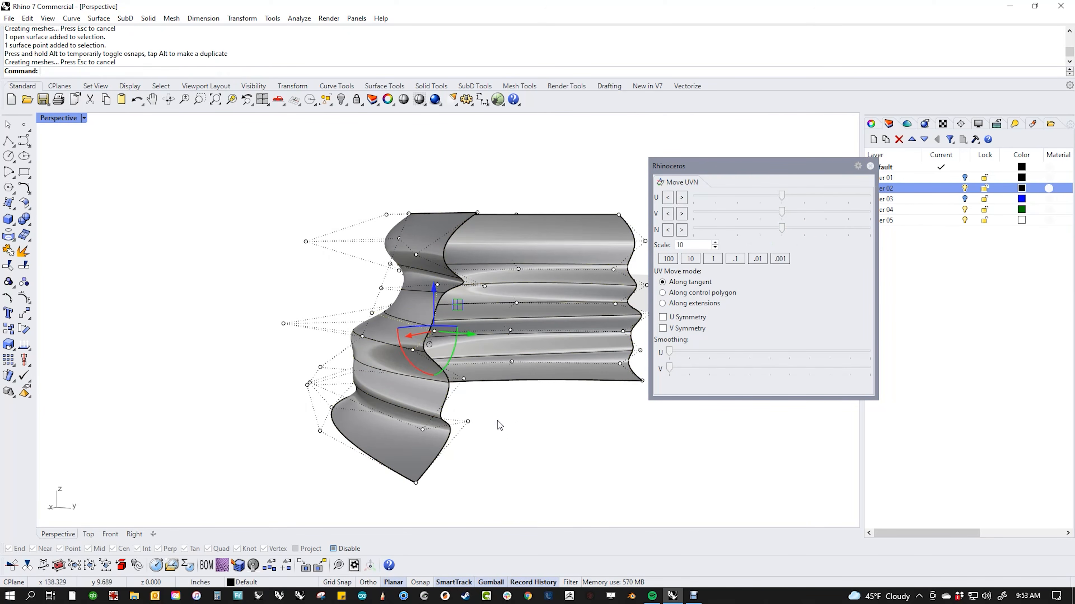
{"action": "right_click_drag", "start_coordinate": [497, 421], "coordinate": [464, 341]}
Step: Slide another edge-rib control point sideways and review the reshaped surface
{"action": "left_click", "coordinate": [441, 284]}
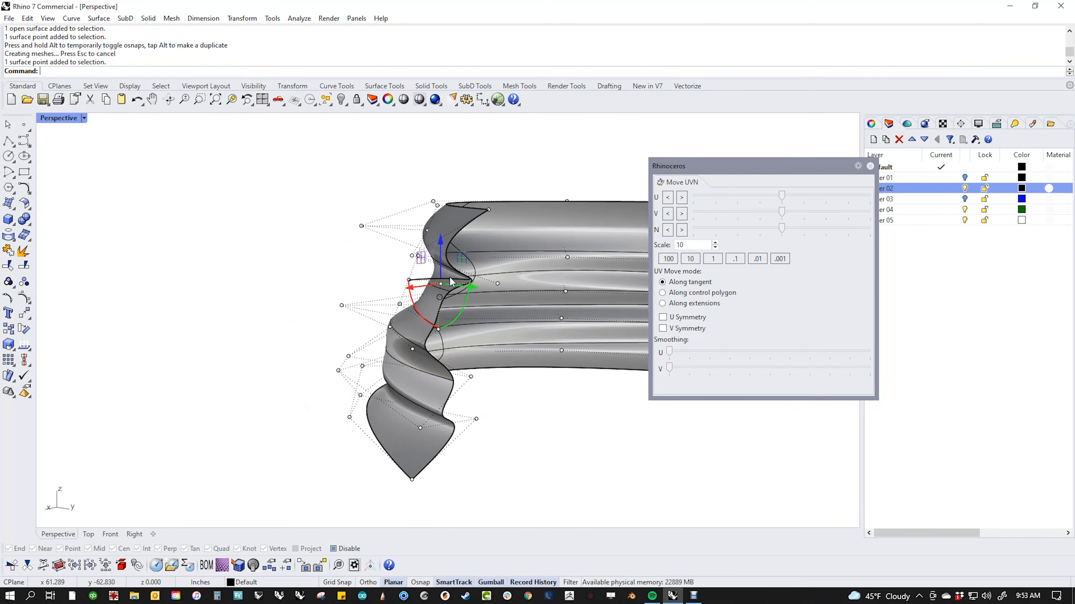
{"action": "right_click_drag", "start_coordinate": [462, 286], "coordinate": [410, 278]}
{"action": "left_click_drag", "start_coordinate": [415, 257], "coordinate": [381, 276]}
{"action": "left_click", "coordinate": [293, 317]}
{"action": "right_click_drag", "start_coordinate": [294, 316], "coordinate": [457, 337]}
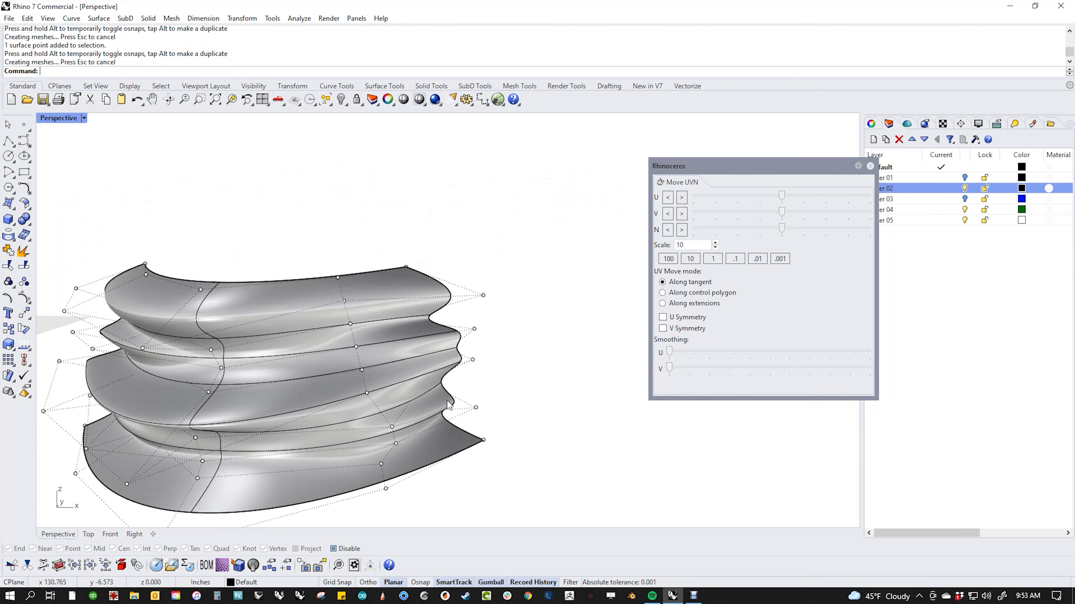
{"action": "right_click_drag", "start_coordinate": [489, 395], "coordinate": [311, 449]}
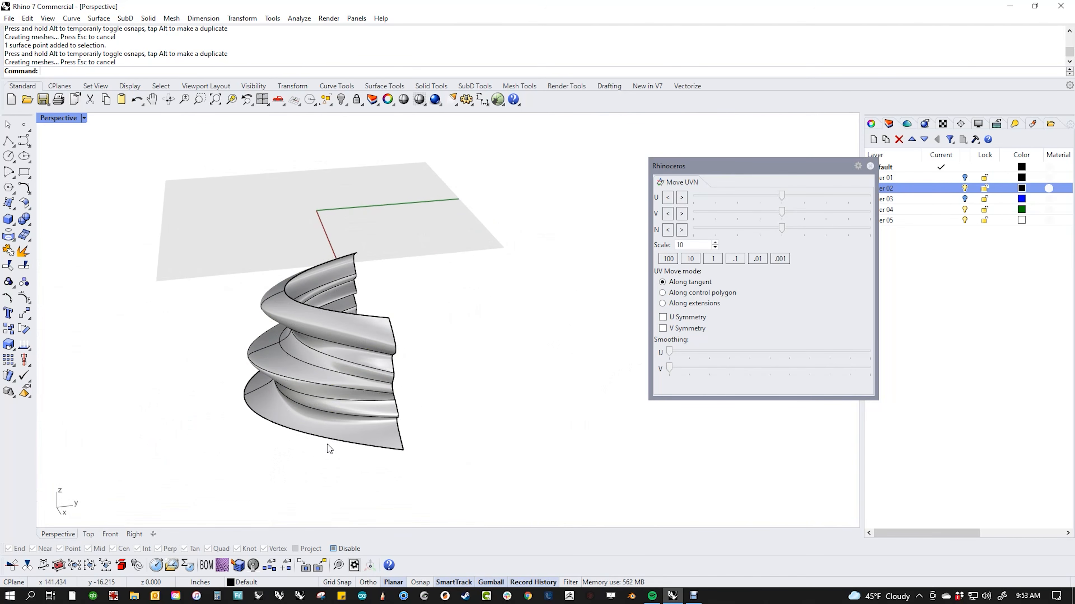
Step: Mirror the ribbed surface about the origin with the M command
{"action": "left_click", "coordinate": [350, 422]}
{"action": "type", "text": "M"}
{"action": "key", "text": "Return"}
{"action": "type", "text": "0"}
{"action": "key", "text": "Return"}
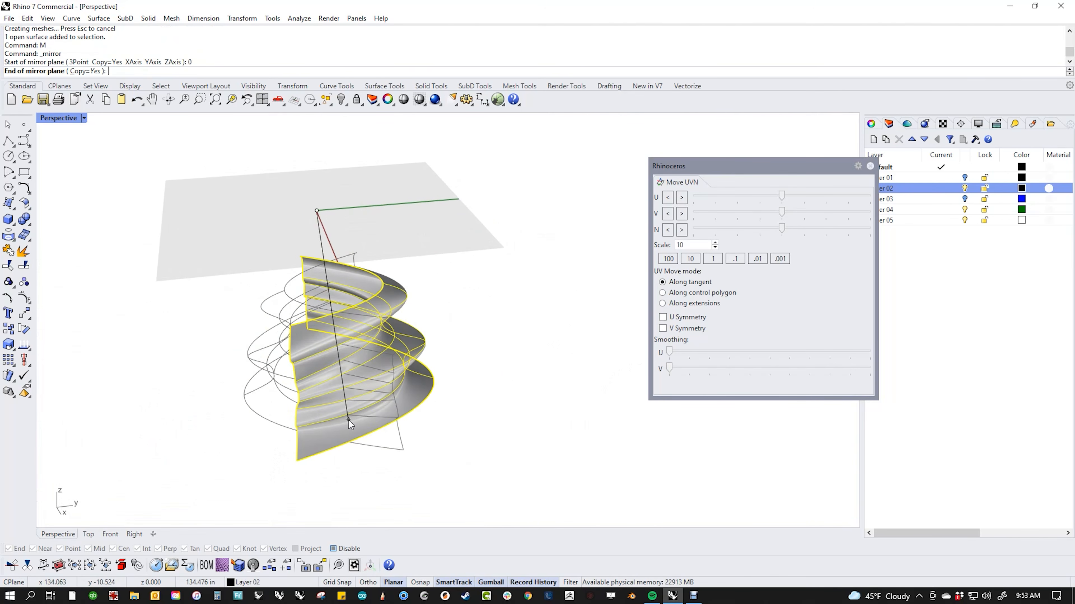
{"action": "left_click", "coordinate": [429, 475]}
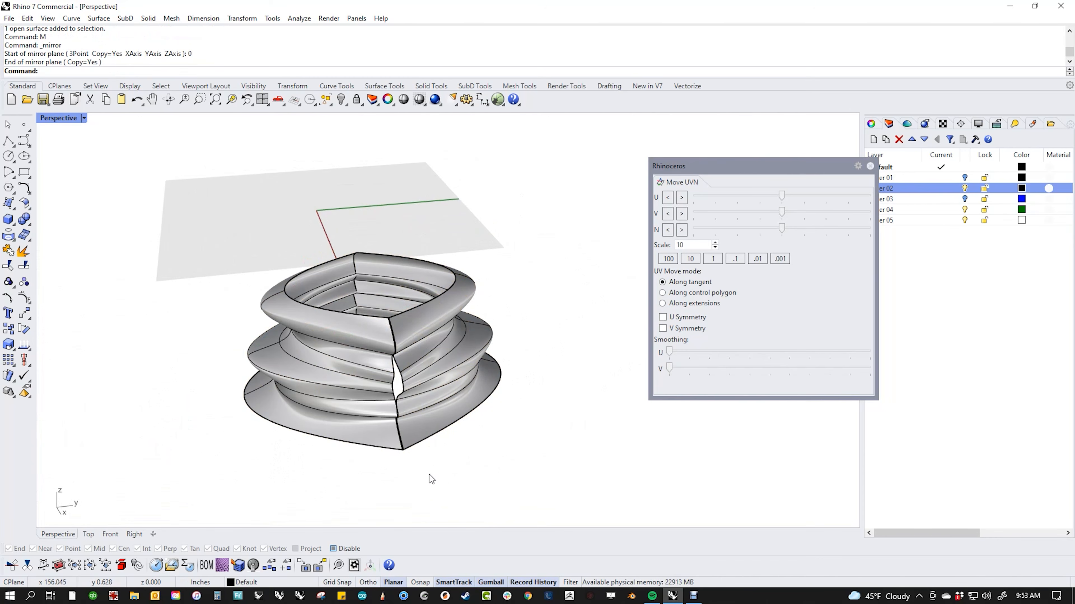
Step: Match the front seam edges with MatchSrf using Tangency continuity
{"action": "type", "text": "MatchSrf"}
{"action": "key", "text": "Return"}
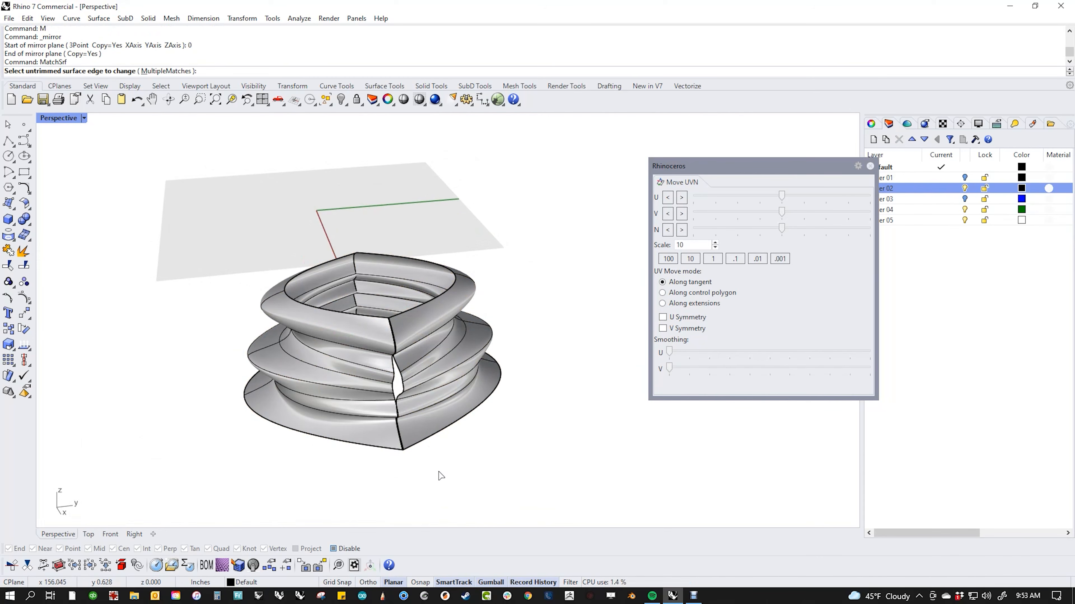
{"action": "left_click", "coordinate": [414, 421]}
{"action": "left_click", "coordinate": [418, 407]}
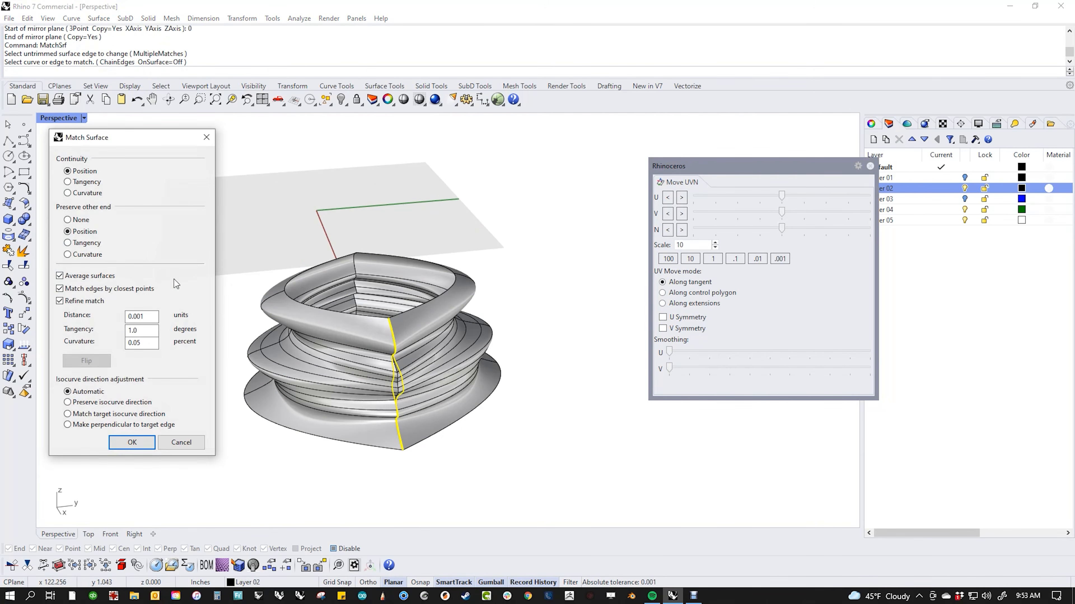
{"action": "left_click", "coordinate": [86, 182]}
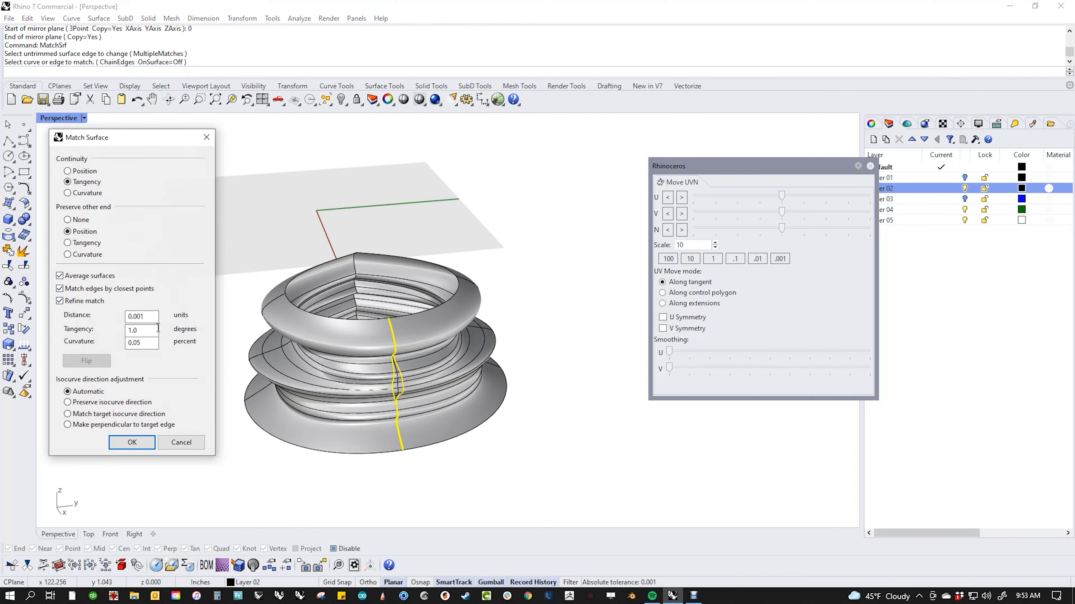
{"action": "left_click", "coordinate": [133, 443]}
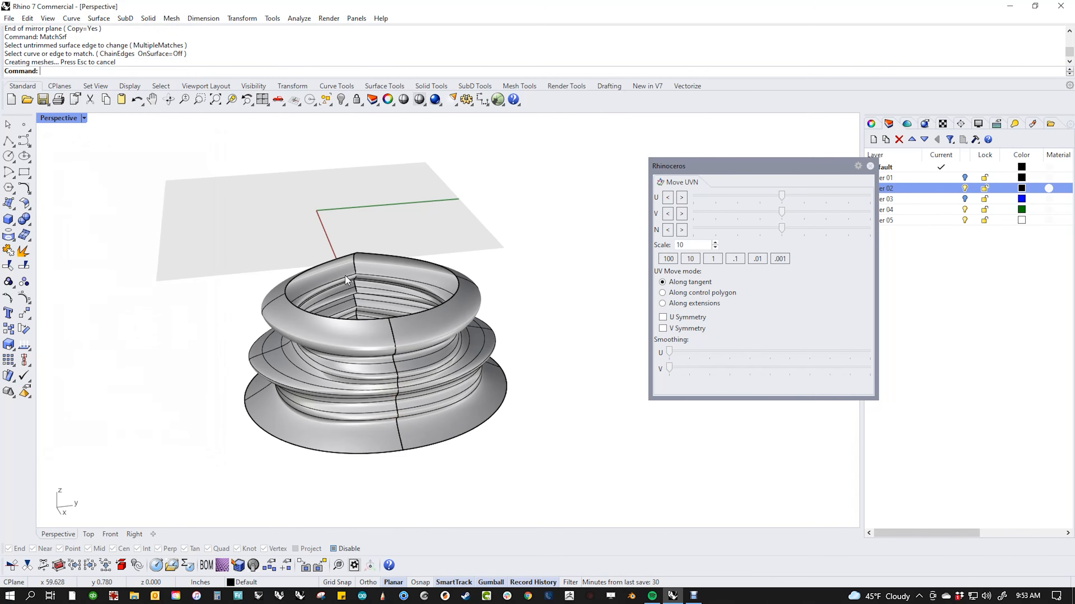
Step: Repeat the tangent MatchSrf on the back seam and view the vessel from below
{"action": "right_click_drag", "start_coordinate": [346, 276], "coordinate": [352, 274]}
{"action": "right_click", "coordinate": [363, 270]}
{"action": "left_click", "coordinate": [358, 267]}
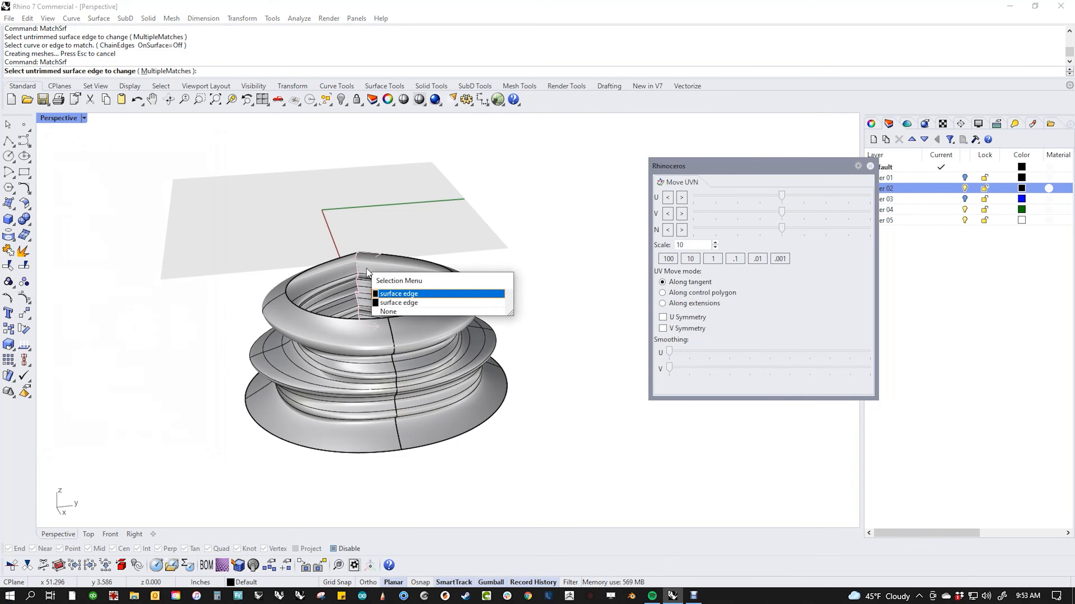
{"action": "left_click", "coordinate": [395, 295]}
{"action": "left_click", "coordinate": [358, 292]}
{"action": "left_click", "coordinate": [134, 443]}
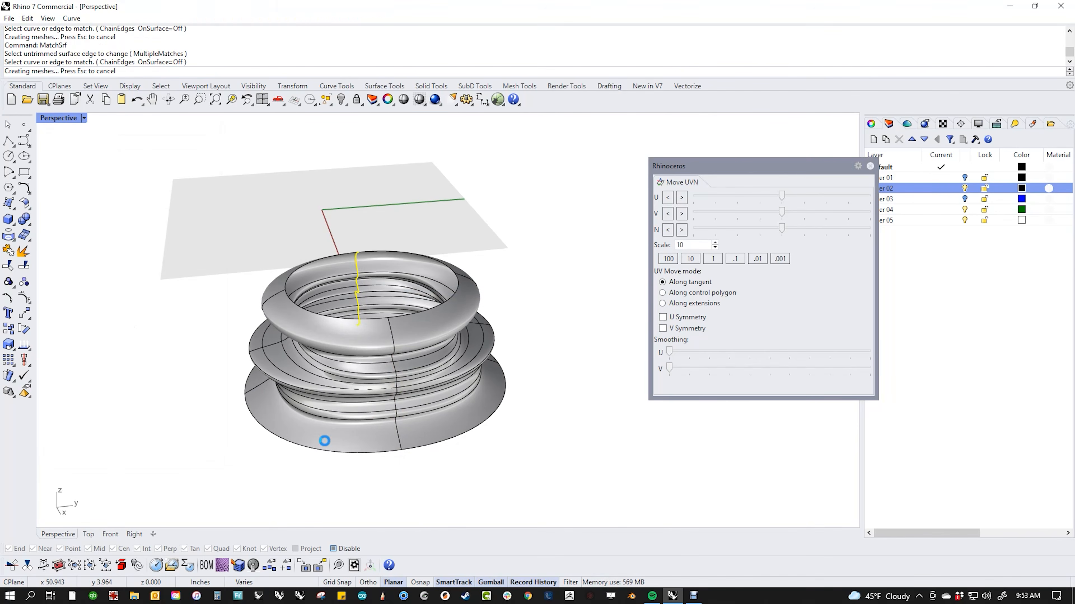
{"action": "right_click_drag", "start_coordinate": [376, 353], "coordinate": [458, 424]}
{"action": "scroll", "coordinate": [388, 393], "scroll_direction": "up", "scroll_amount": 3}
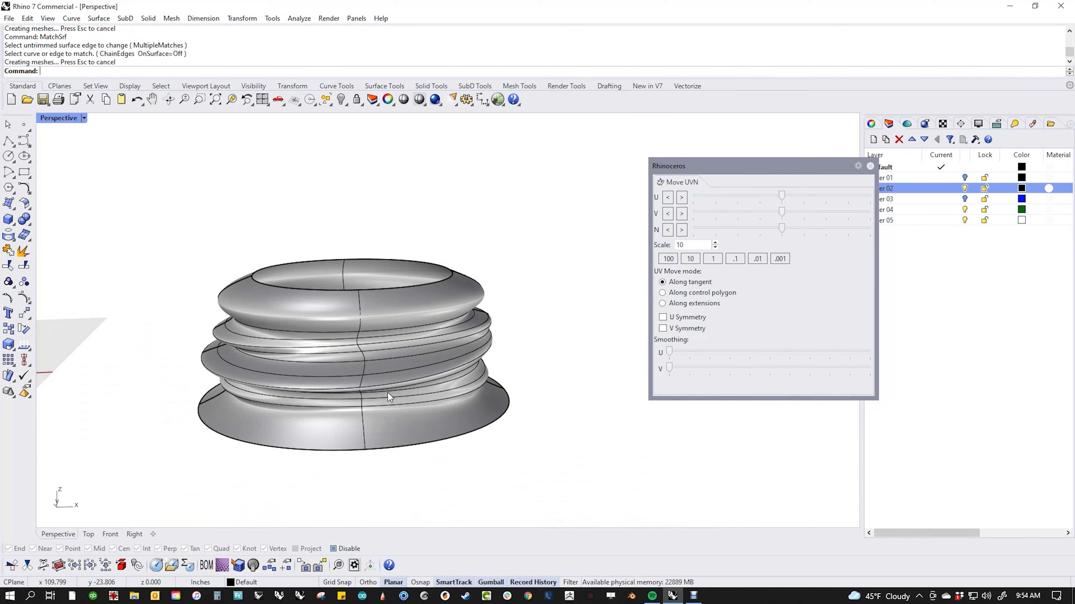
{"action": "right_click_drag", "start_coordinate": [547, 439], "coordinate": [509, 459]}
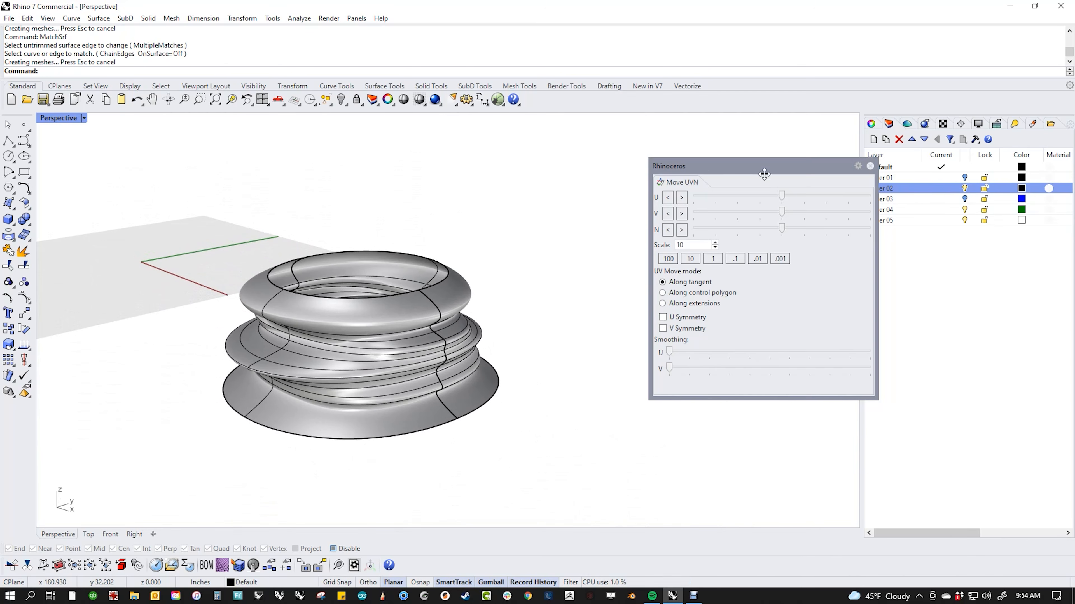
{"action": "left_click_drag", "start_coordinate": [761, 169], "coordinate": [644, 191]}
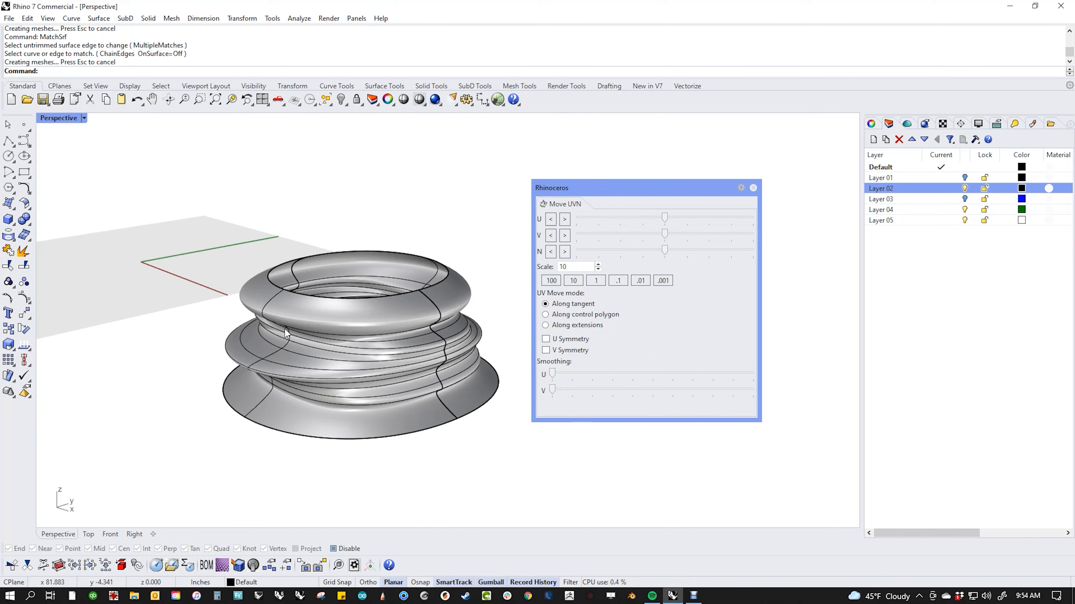
{"action": "scroll", "coordinate": [346, 380], "scroll_direction": "down", "scroll_amount": 5}
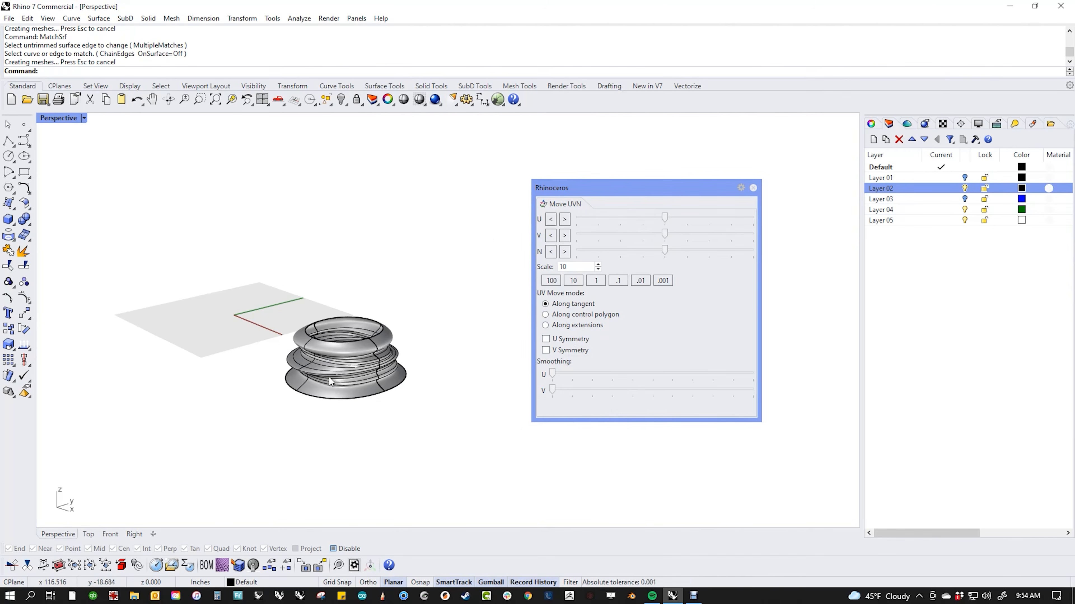
{"action": "scroll", "coordinate": [244, 375], "scroll_direction": "up", "scroll_amount": 1}
{"action": "scroll", "coordinate": [245, 375], "scroll_direction": "up", "scroll_amount": 1}
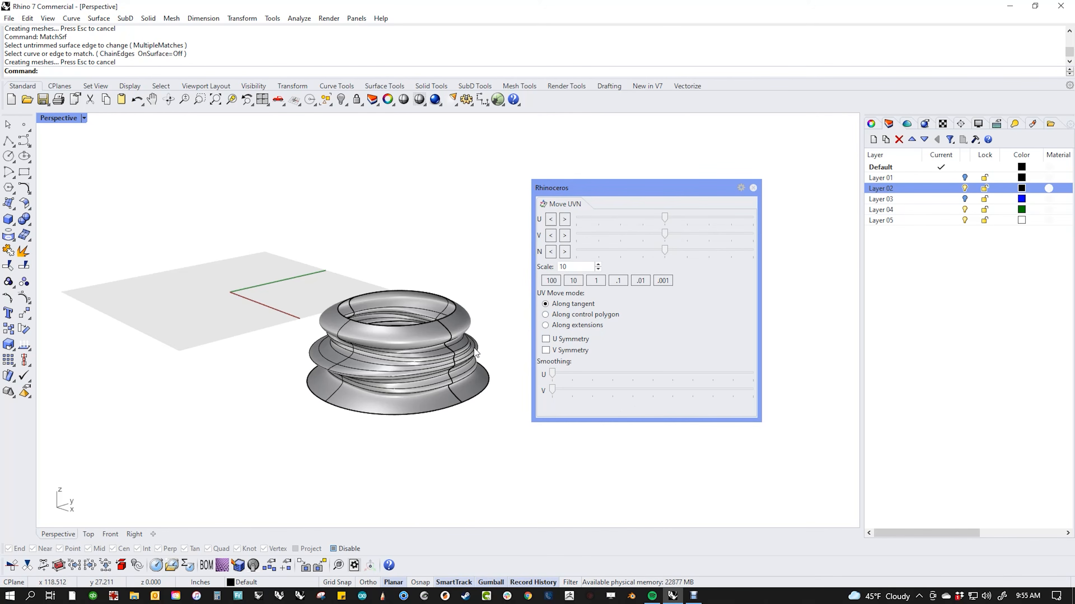
{"action": "right_click_drag", "start_coordinate": [405, 432], "coordinate": [375, 424], "text": "shift"}
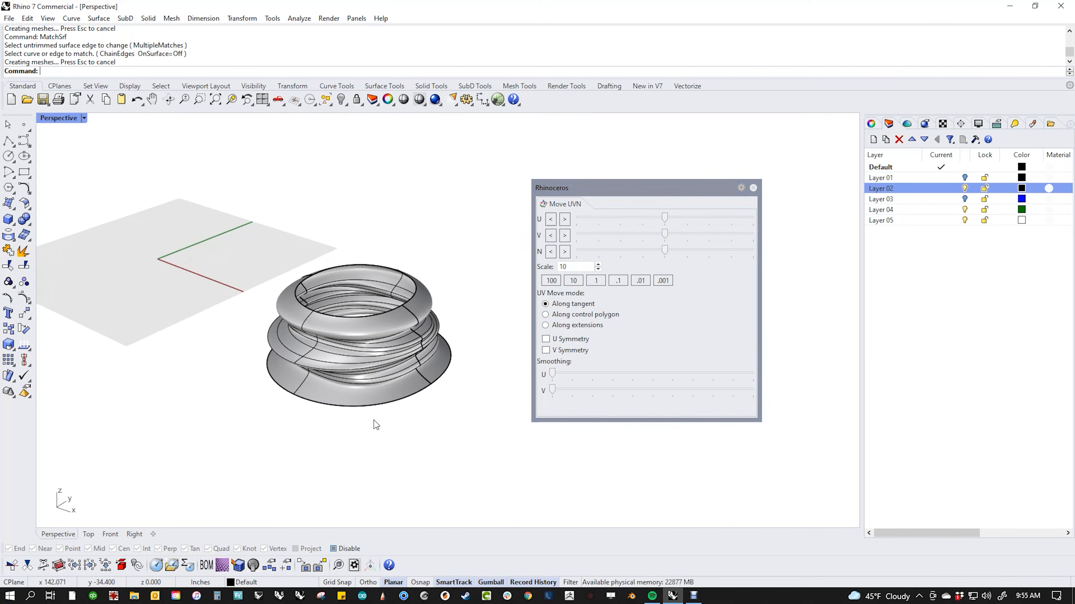